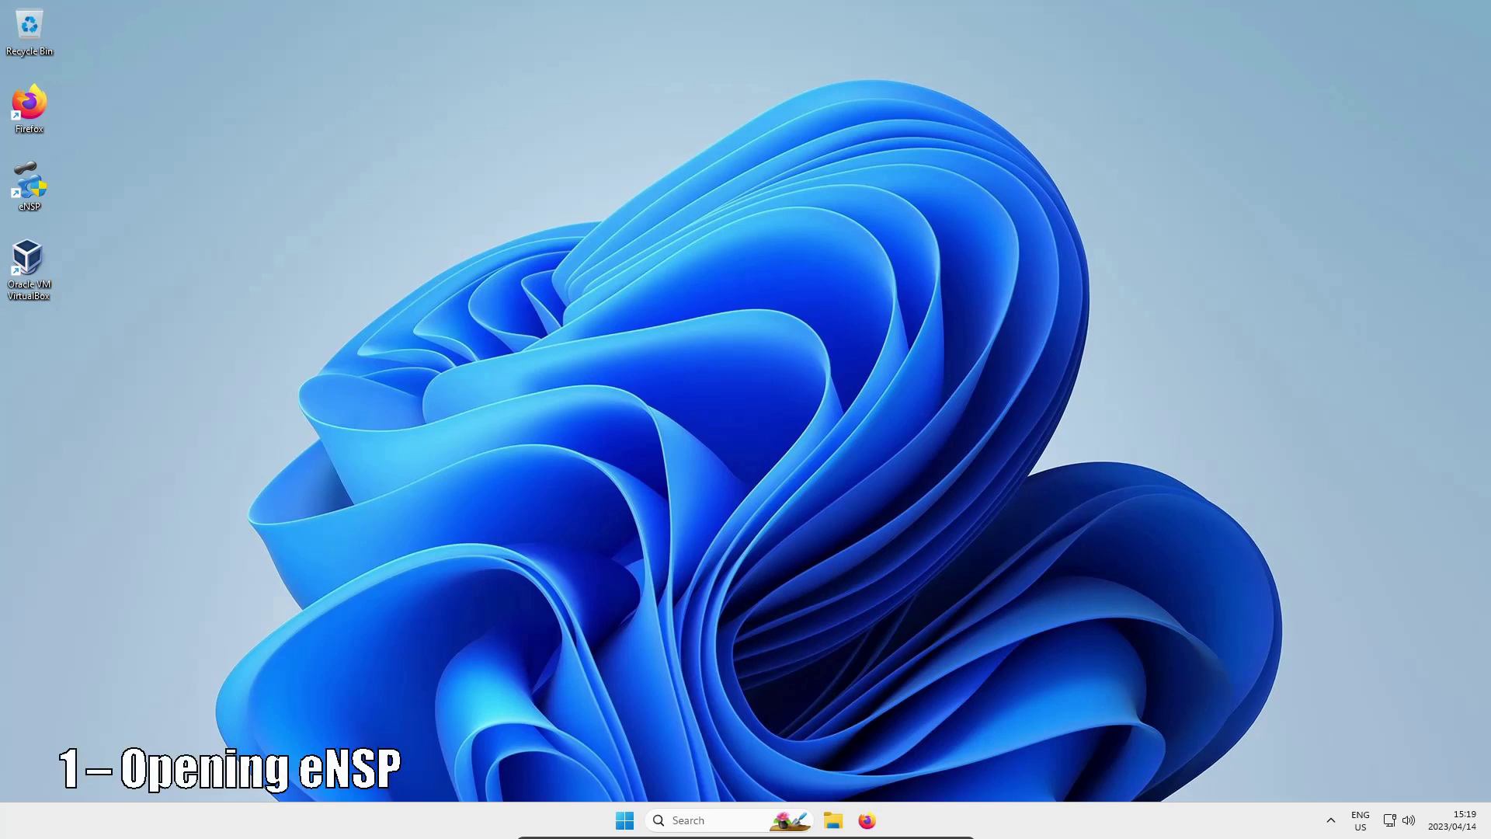
# Step: Launch eNSP and allow it to run at the User Account Control prompt
pyautogui.doubleClick(36, 183)
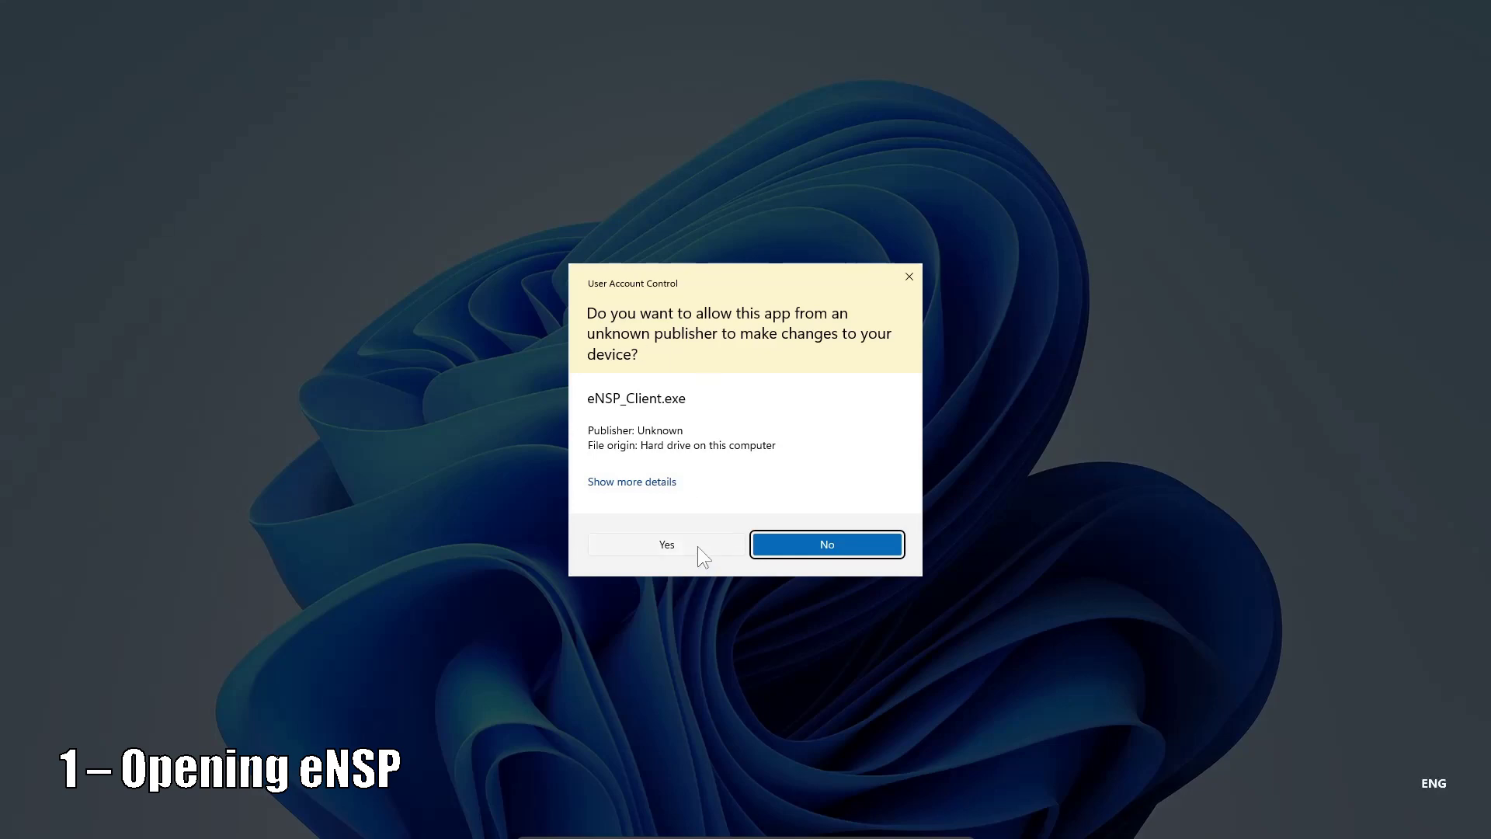
pyautogui.click(698, 547)
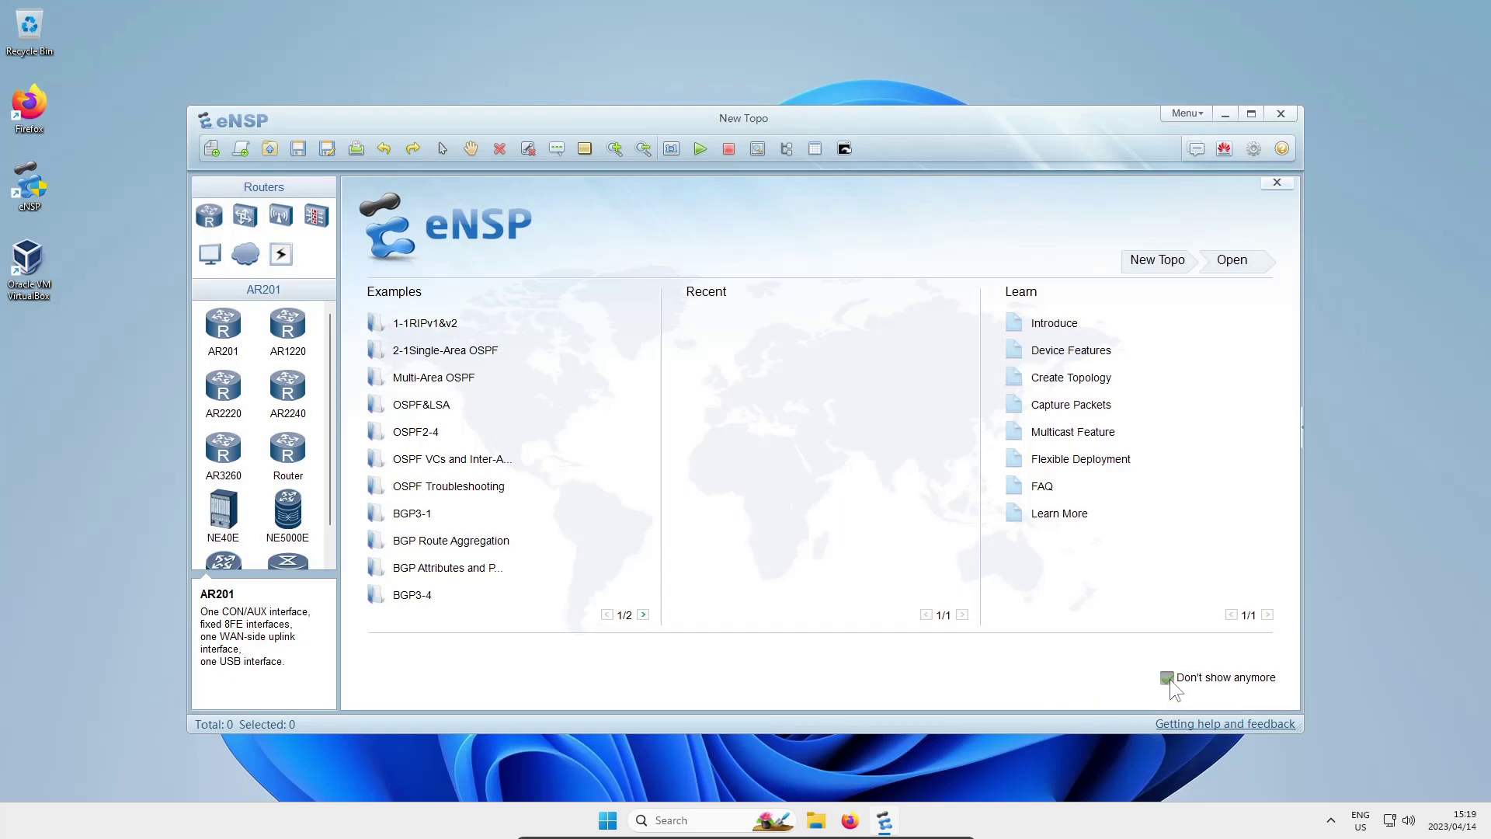
# Step: Start a new topology holding an AR2220 router AR1 and an S5700 switch LSW1
pyautogui.click(213, 149)
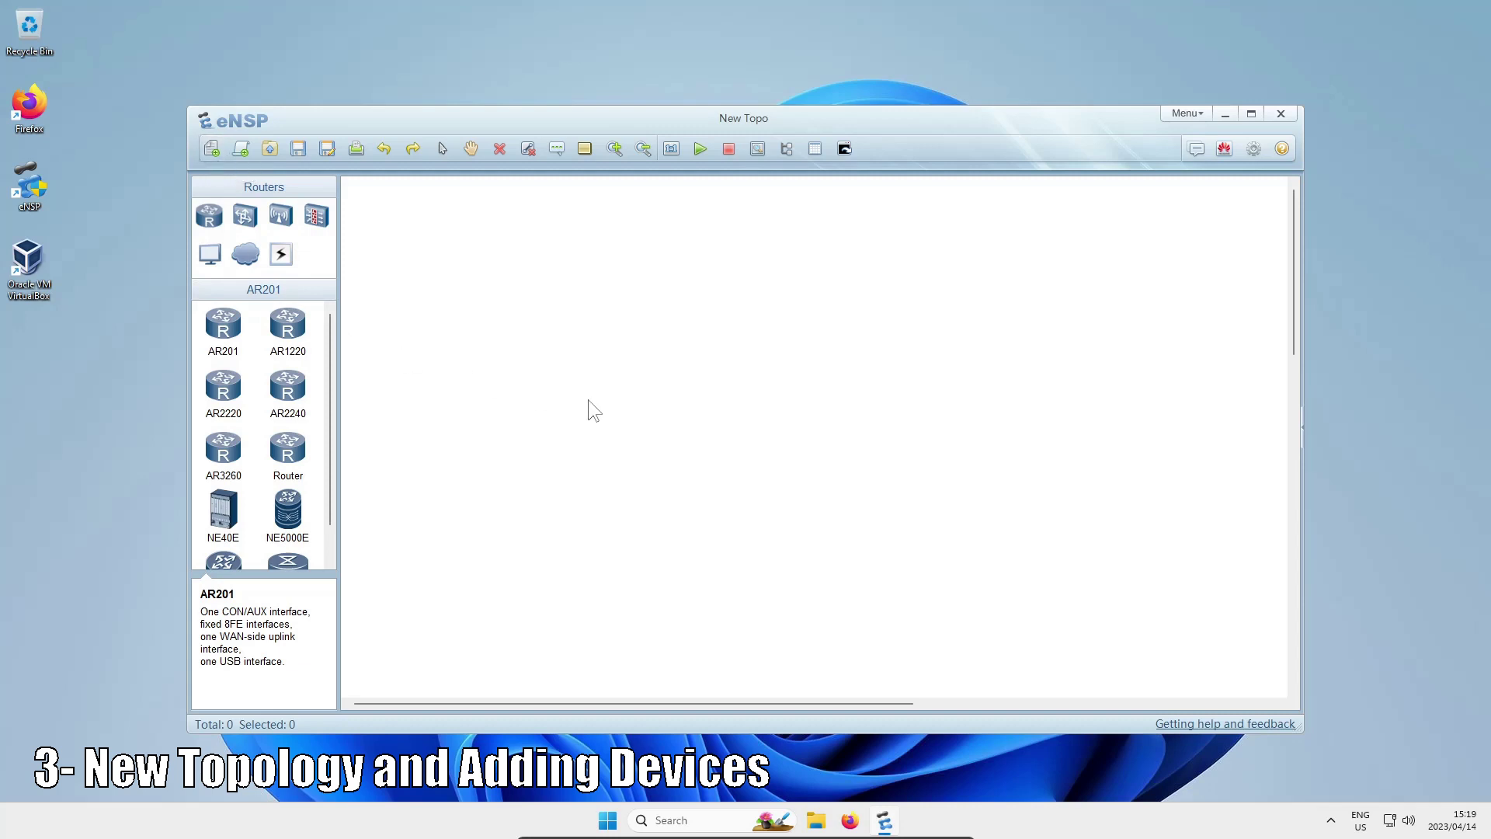
pyautogui.click(223, 386)
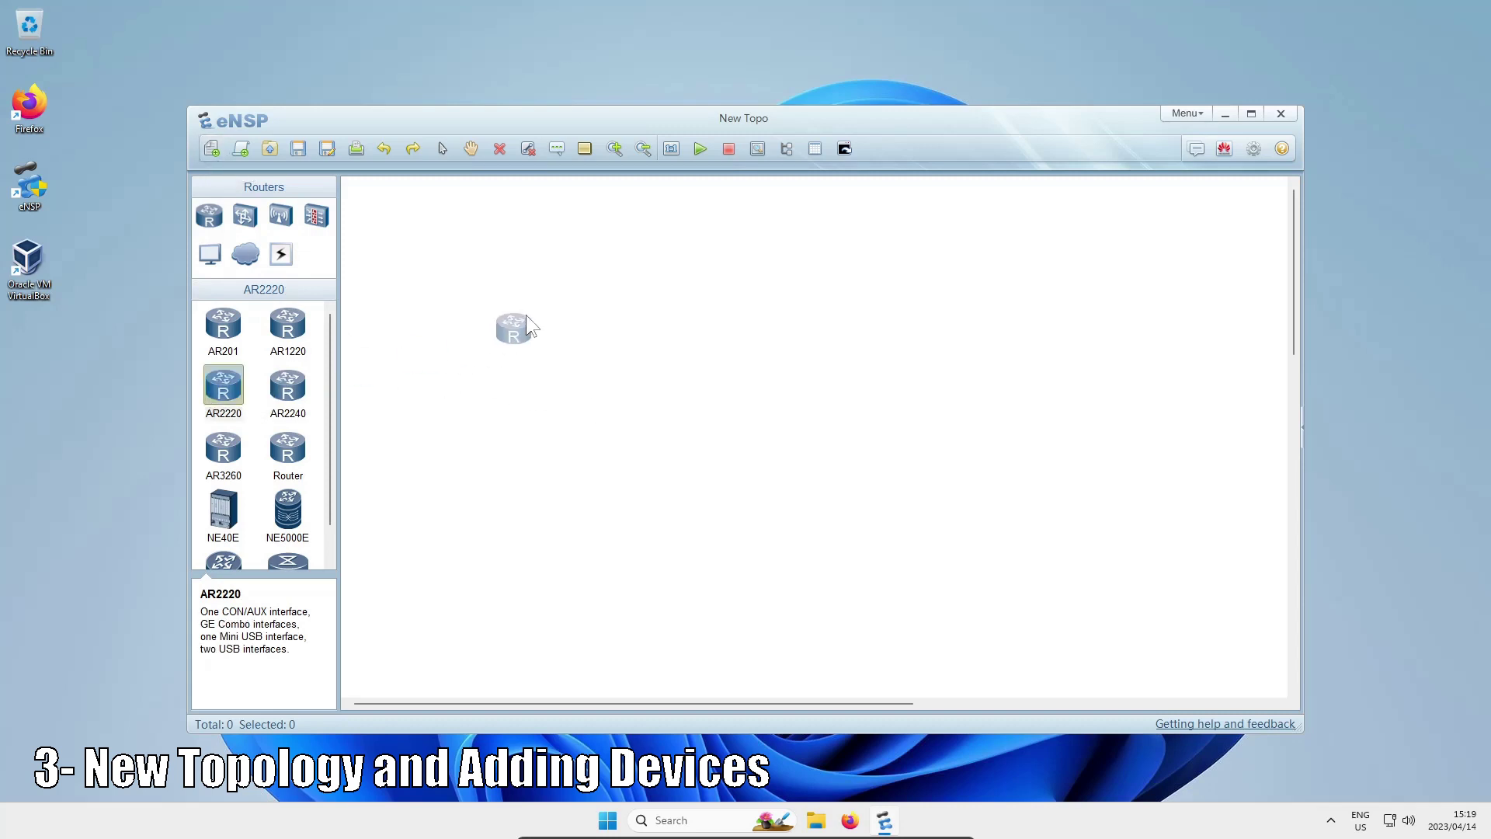
pyautogui.click(555, 279)
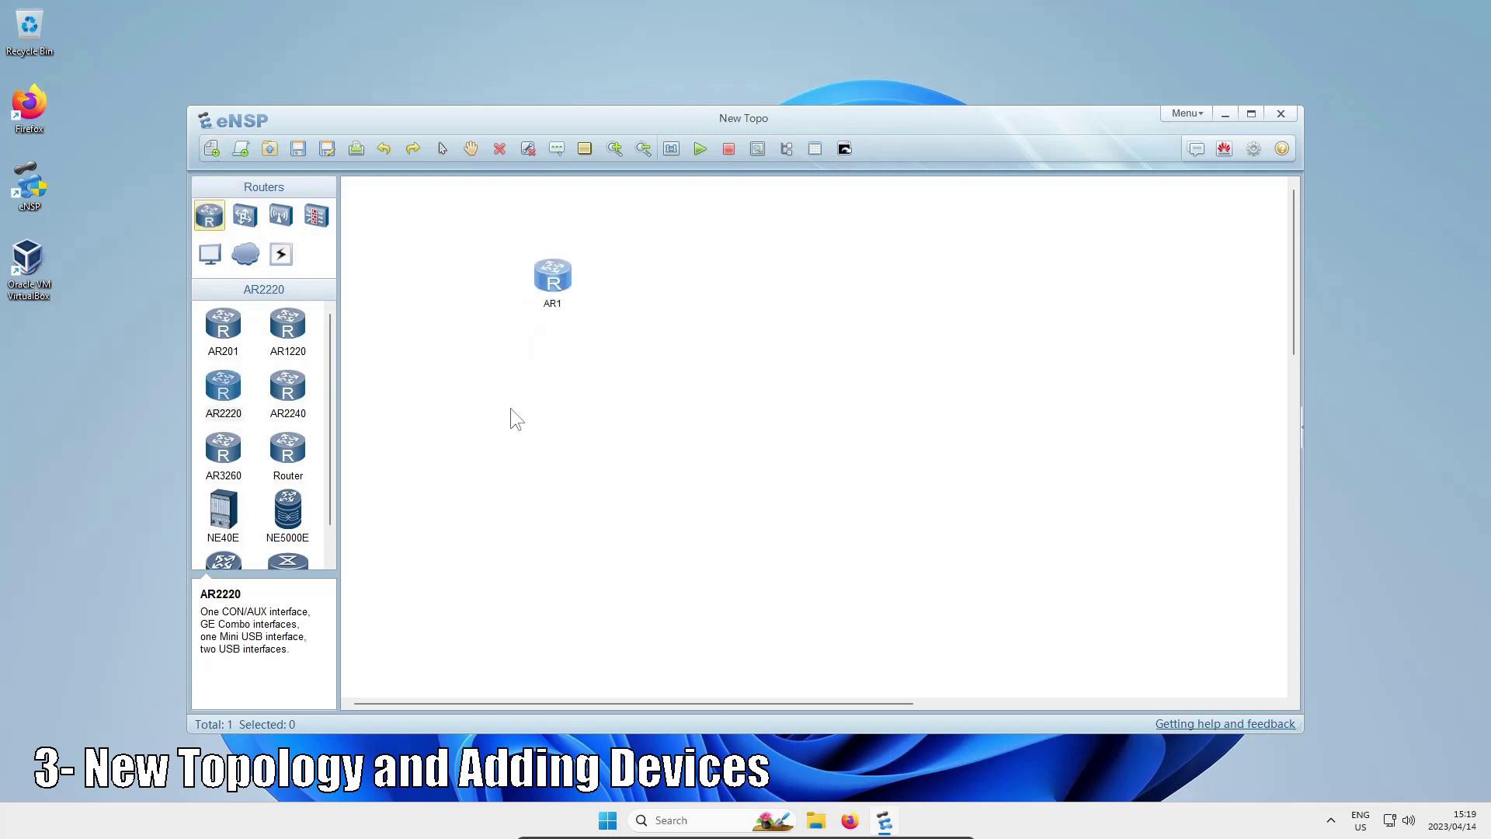
pyautogui.click(245, 219)
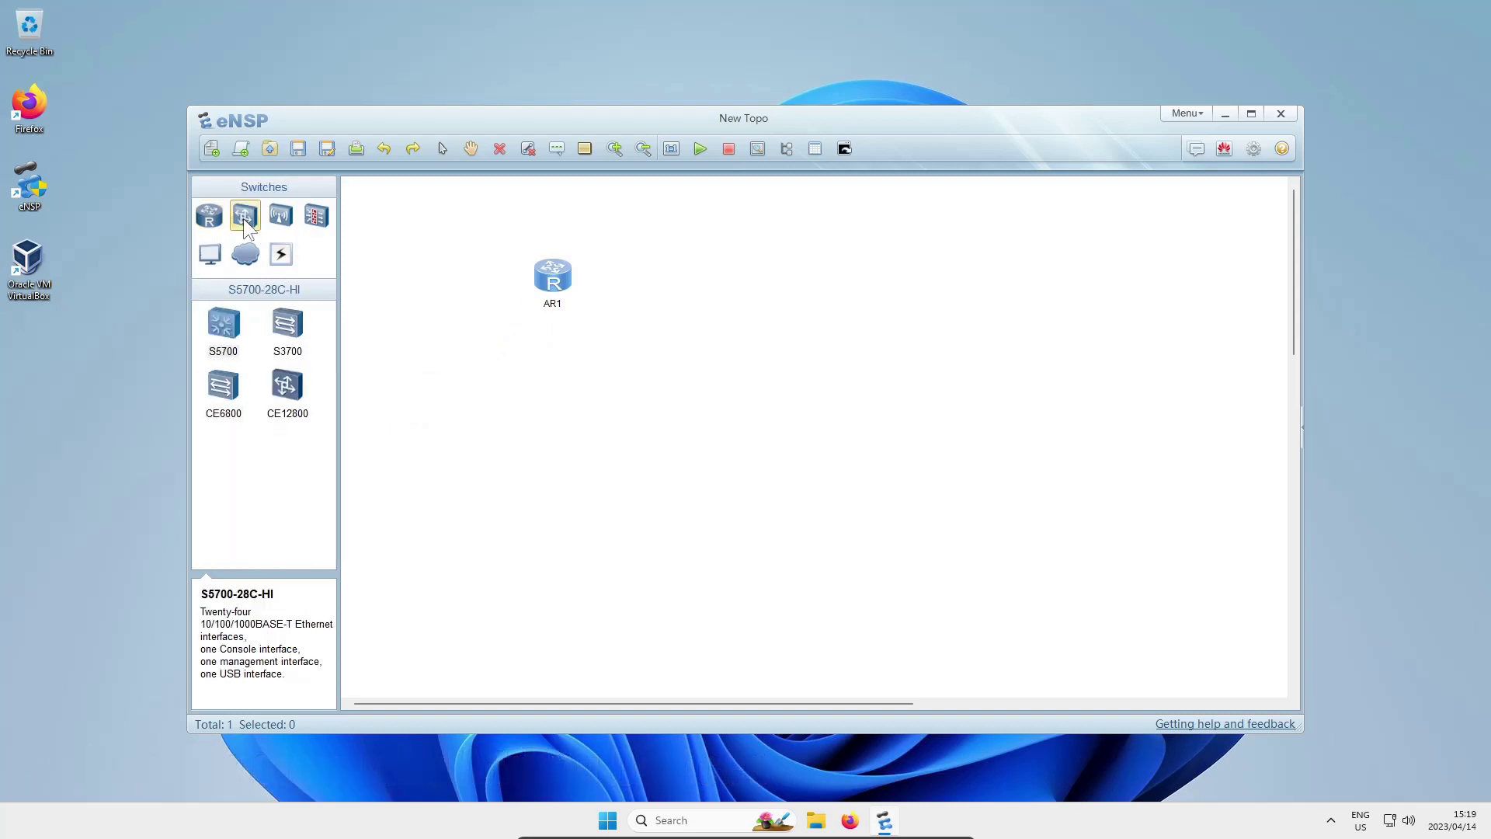
pyautogui.click(226, 328)
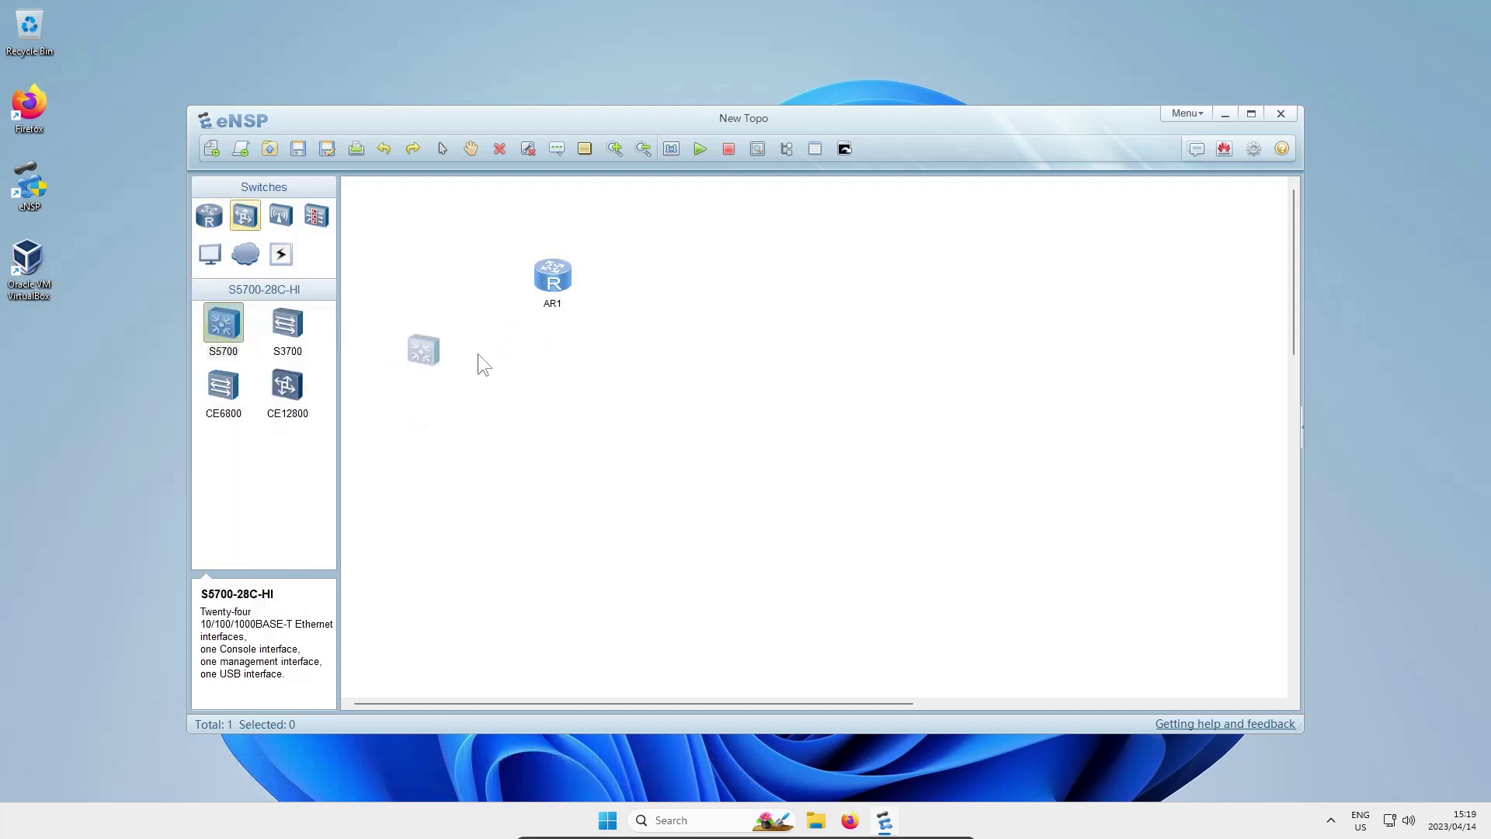
pyautogui.click(565, 389)
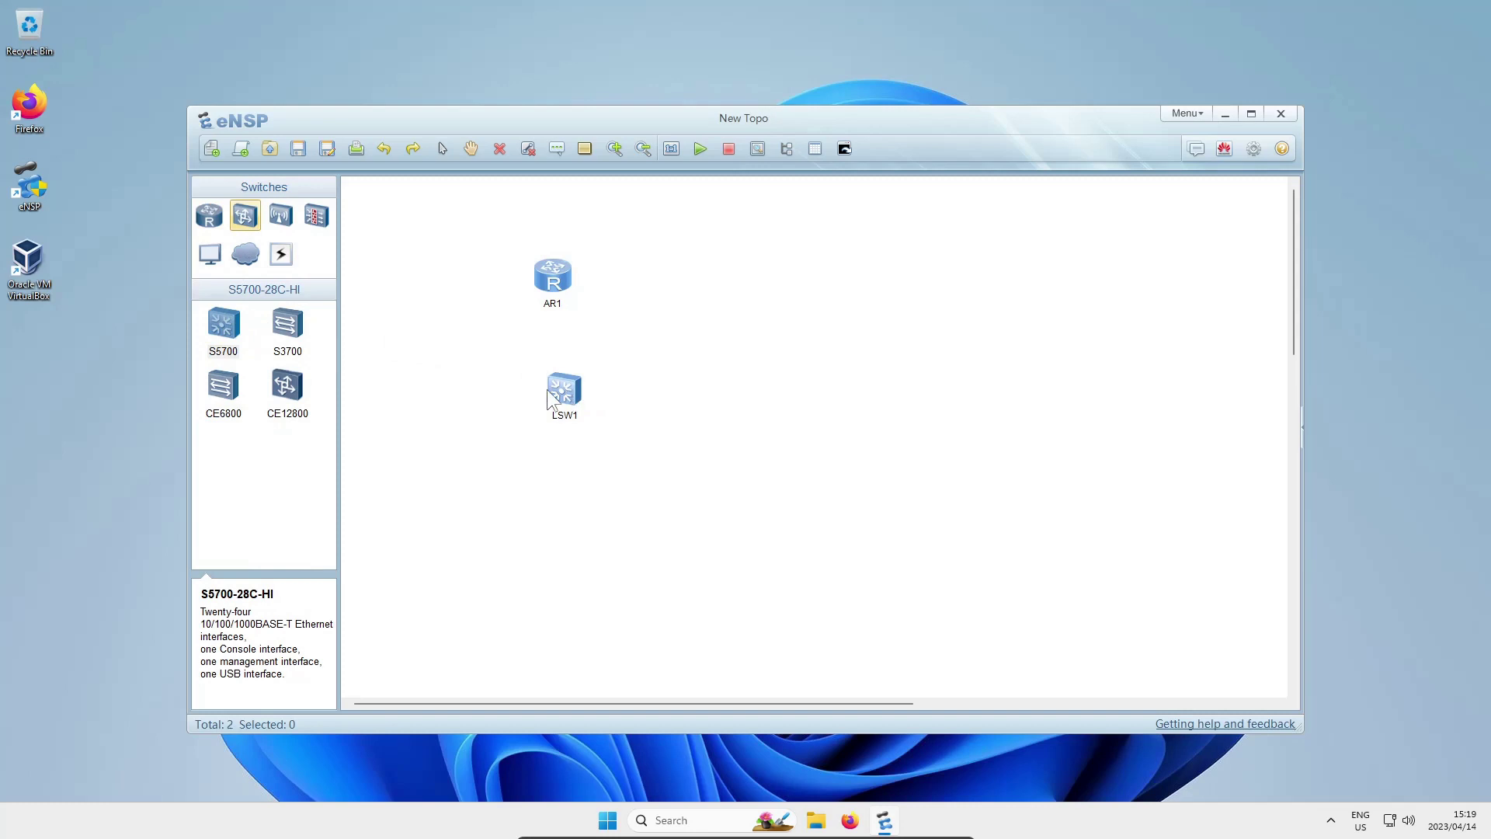
# Step: Add a PC, PC1, to the canvas below the switch
pyautogui.click(211, 257)
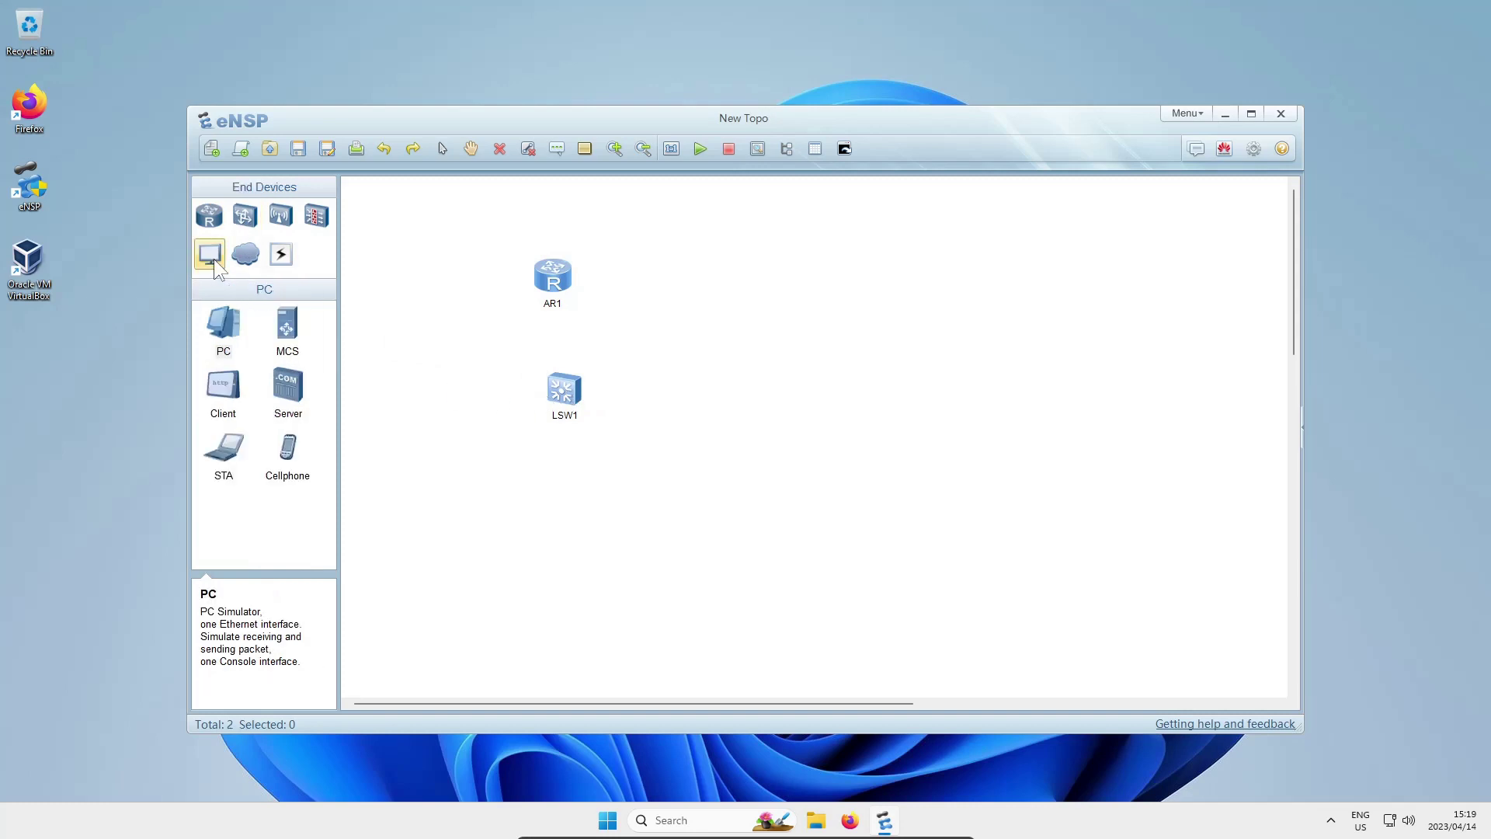
pyautogui.click(233, 330)
pyautogui.click(483, 509)
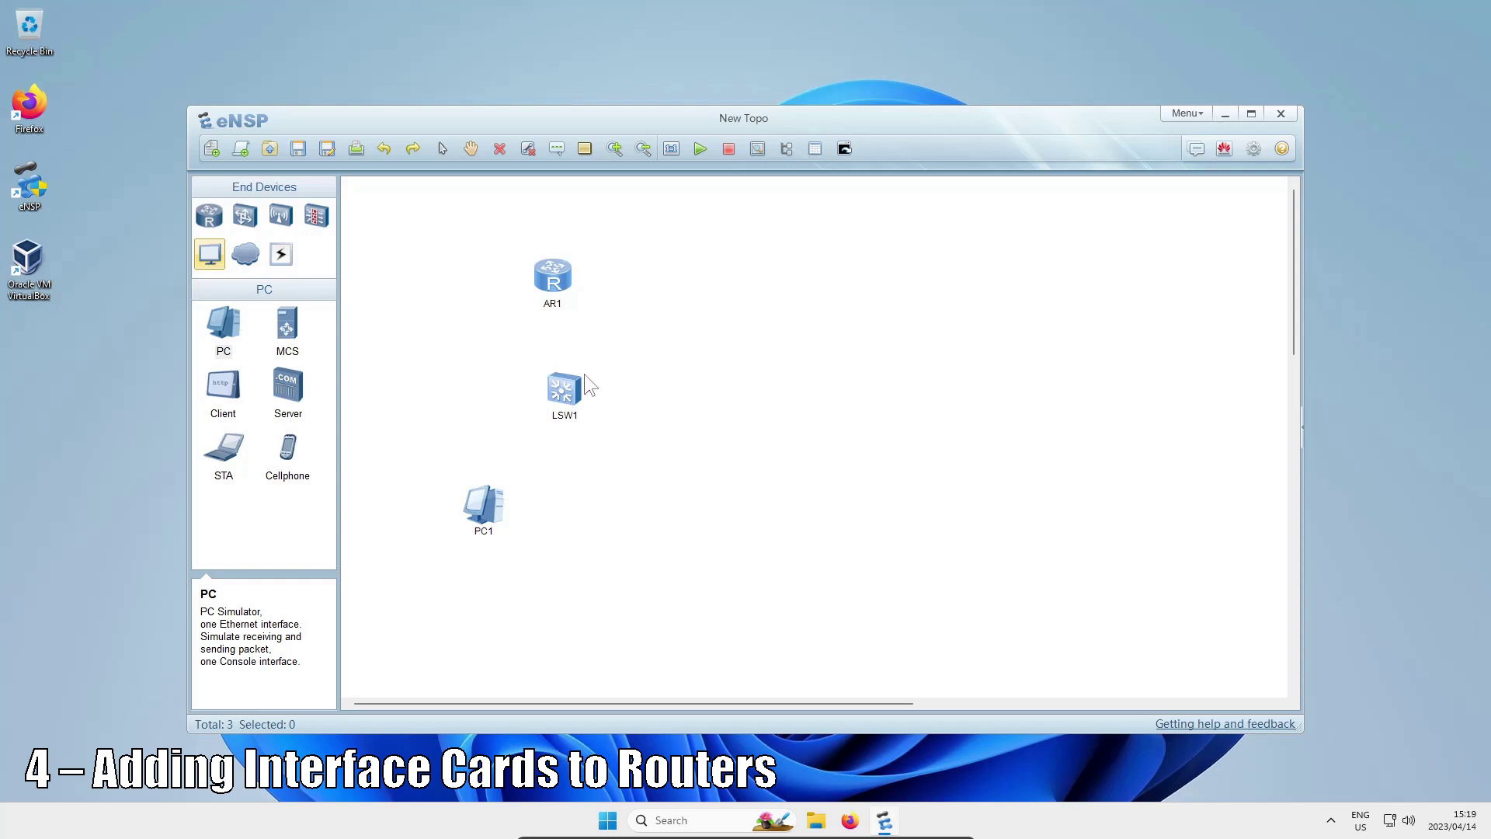
pyautogui.rightClick(550, 279)
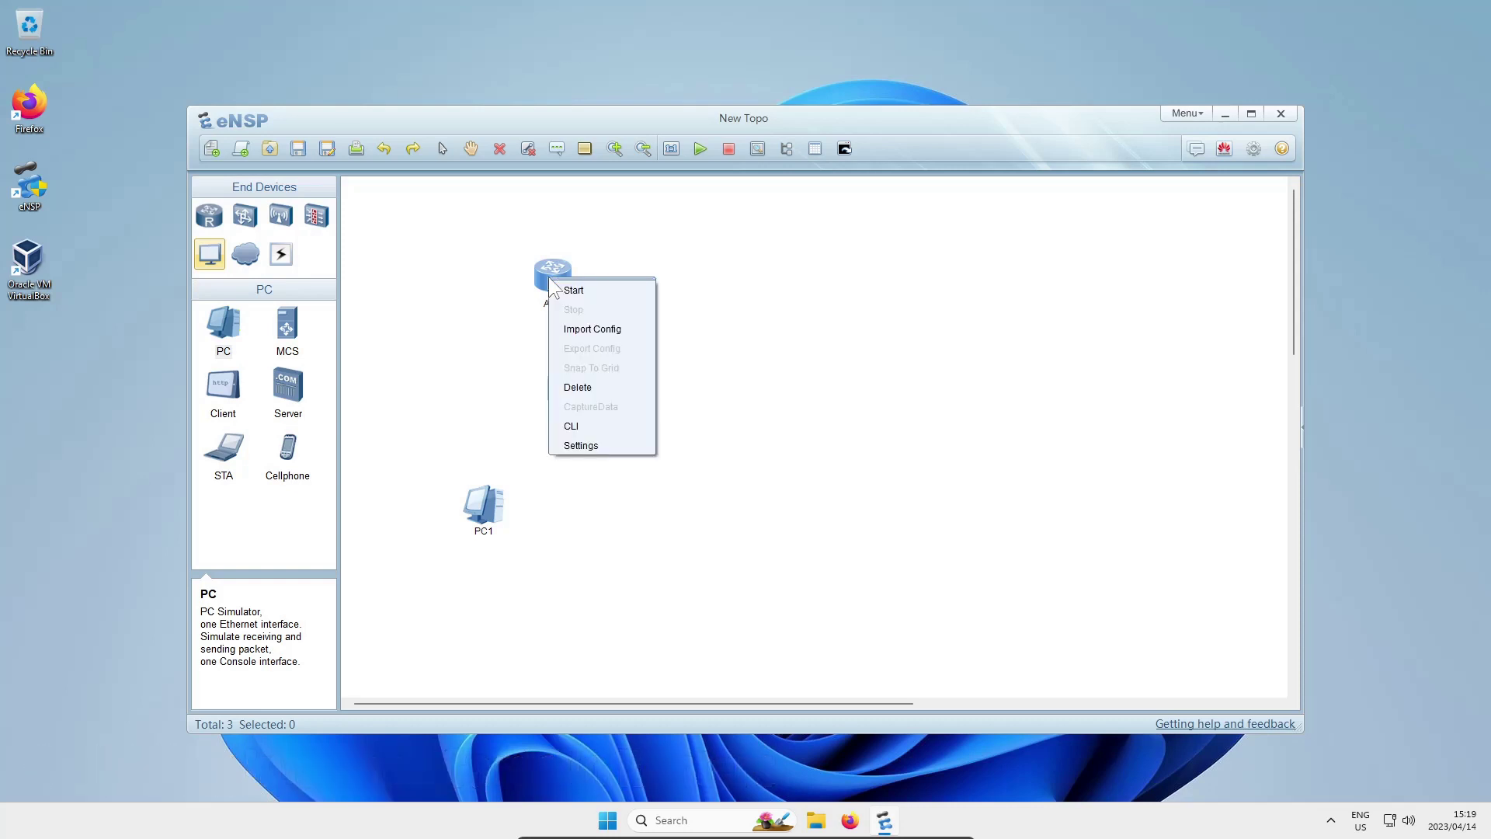
# Step: Install a 2SA serial card into router AR1's settings
pyautogui.click(588, 445)
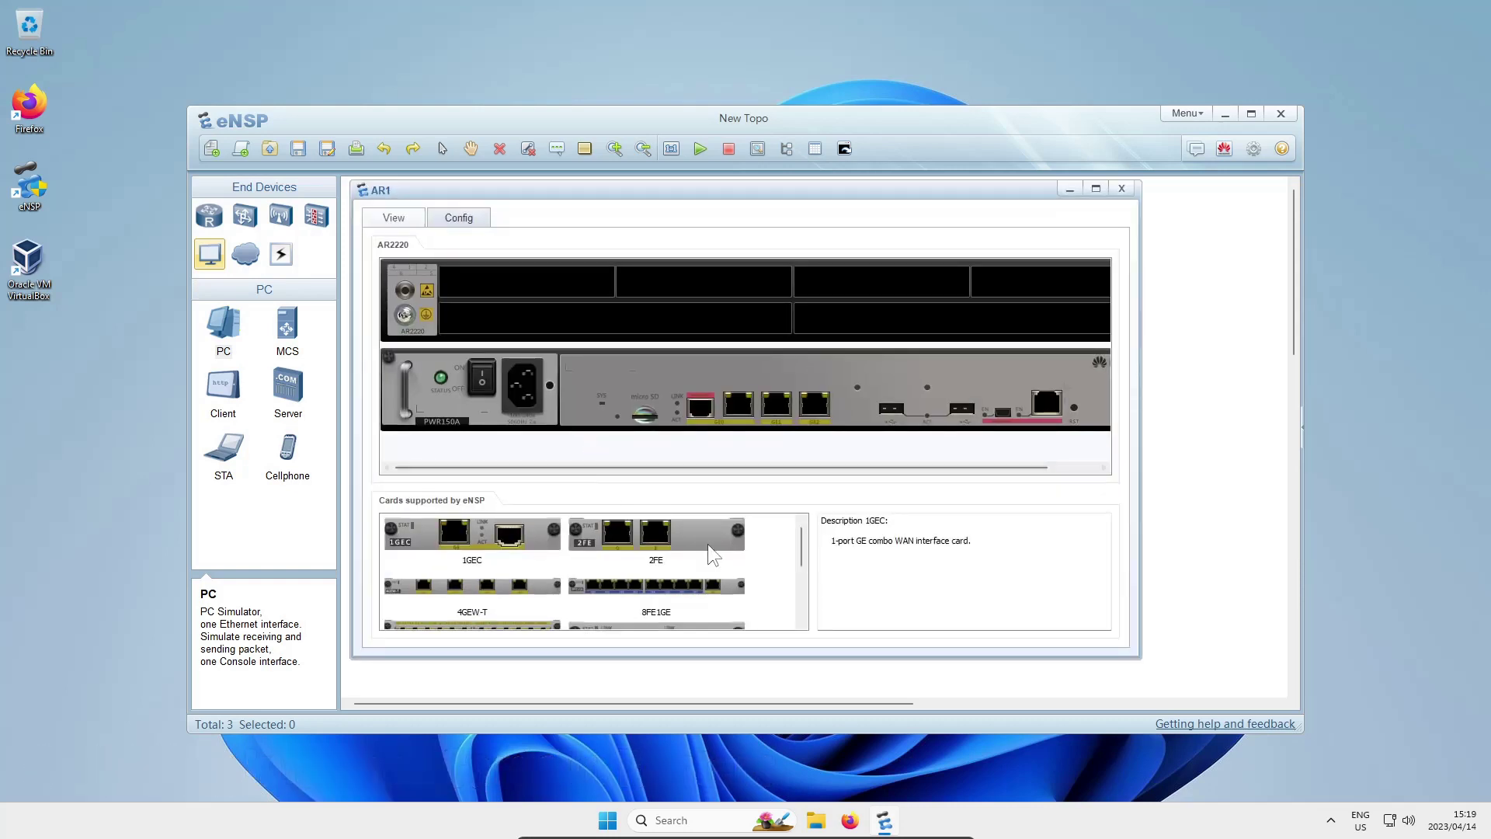
pyautogui.scroll(-2, 707, 544)
pyautogui.scroll(-2, 708, 553)
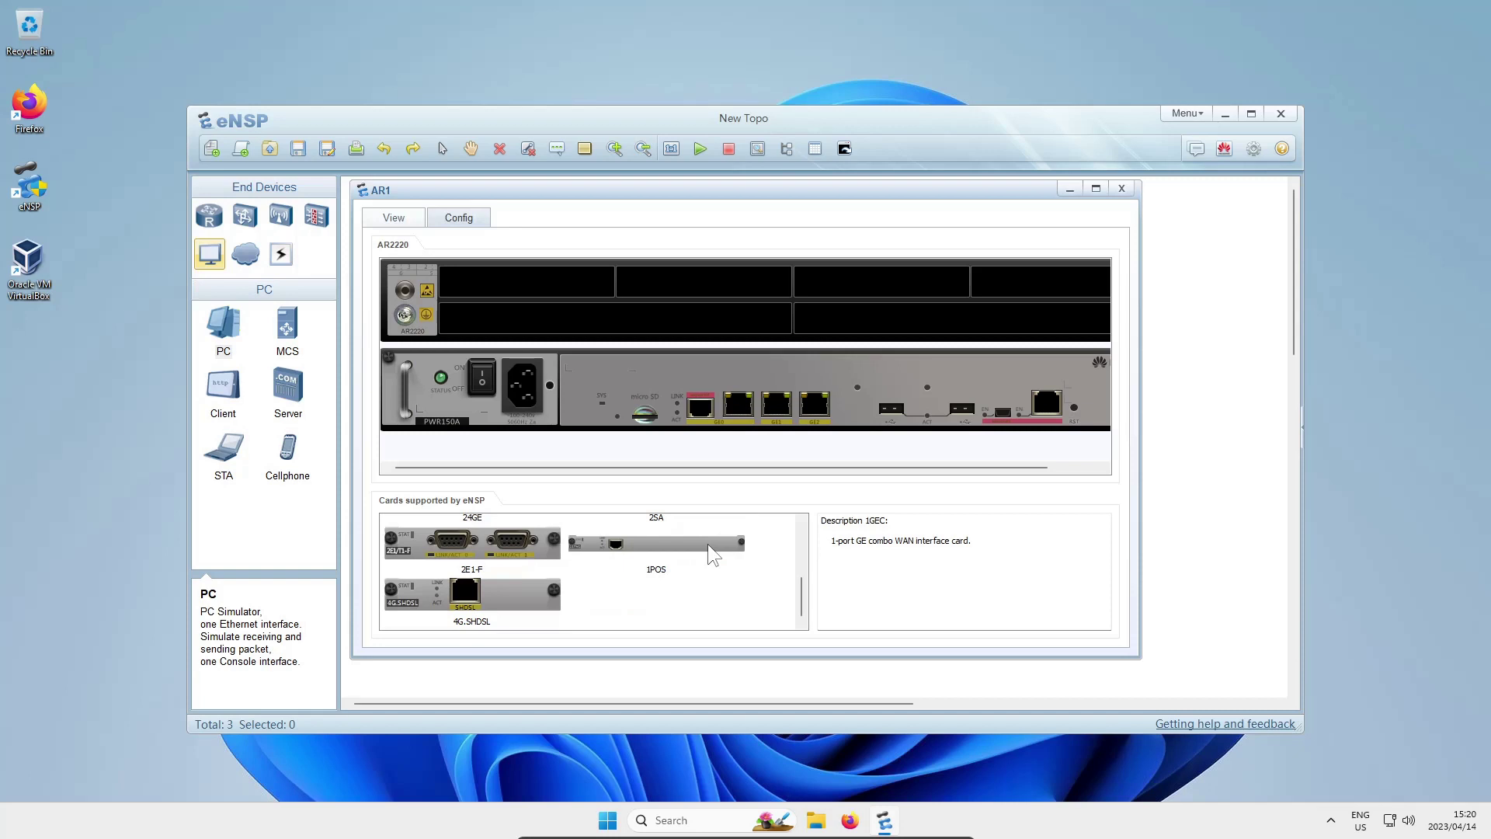
pyautogui.scroll(2, 710, 553)
pyautogui.moveTo(652, 570); pyautogui.dragTo(981, 286)
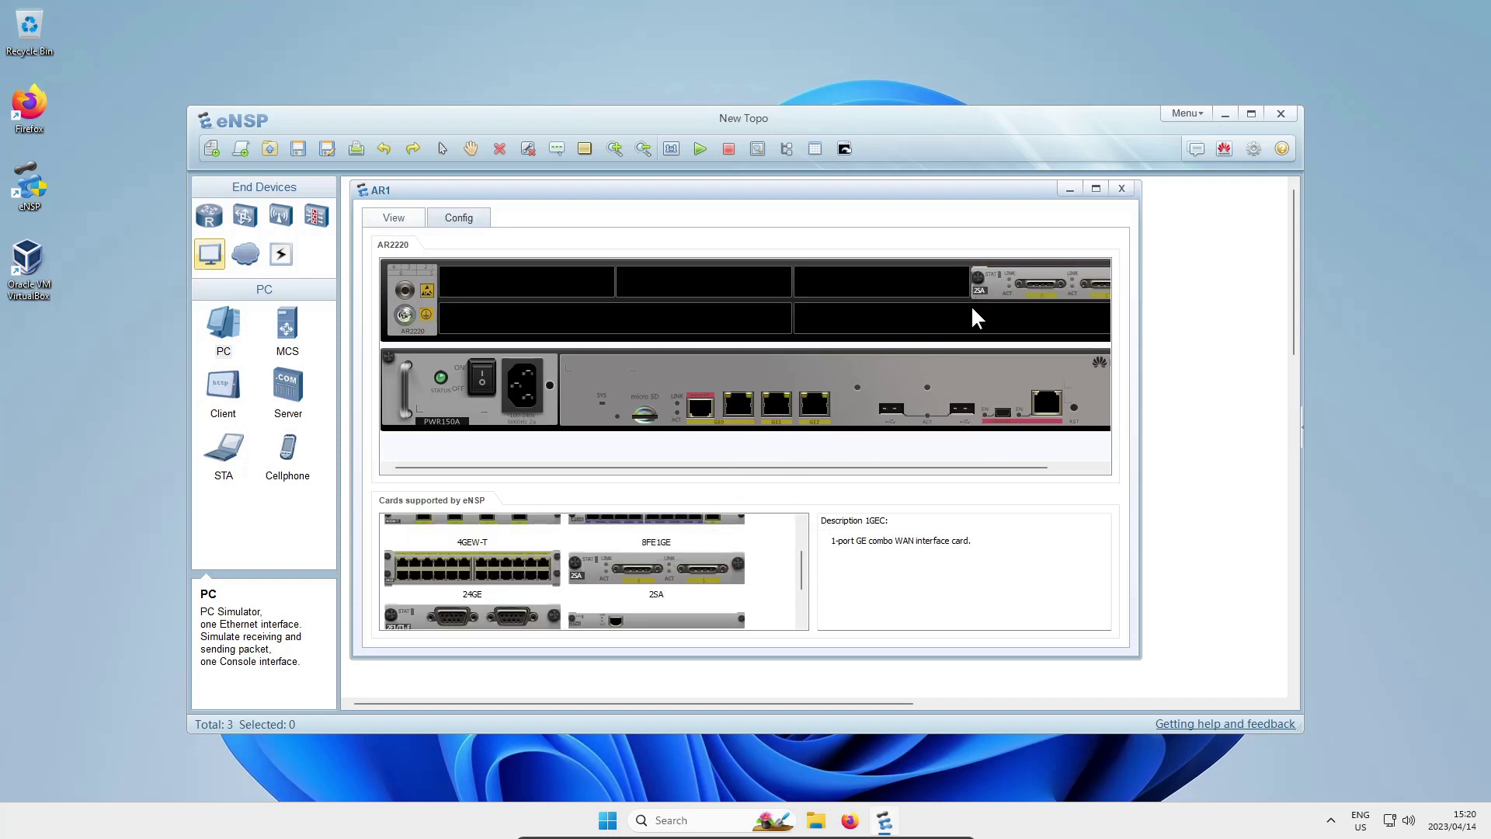
pyautogui.click(1121, 190)
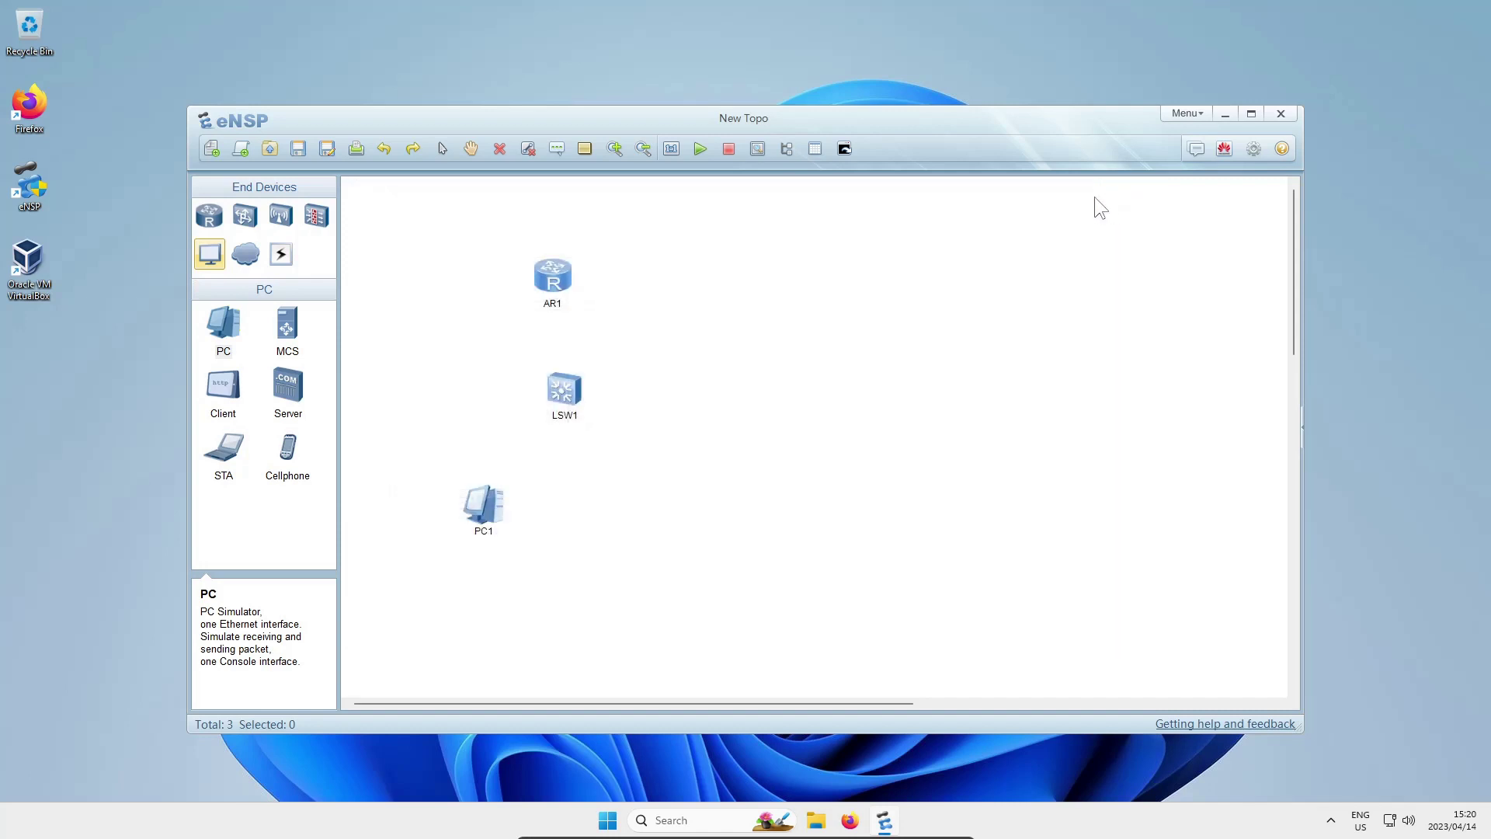
# Step: Place a second AR2220 router, AR2, and install a 2SA serial card in it
pyautogui.click(209, 216)
pyautogui.click(225, 385)
pyautogui.click(716, 280)
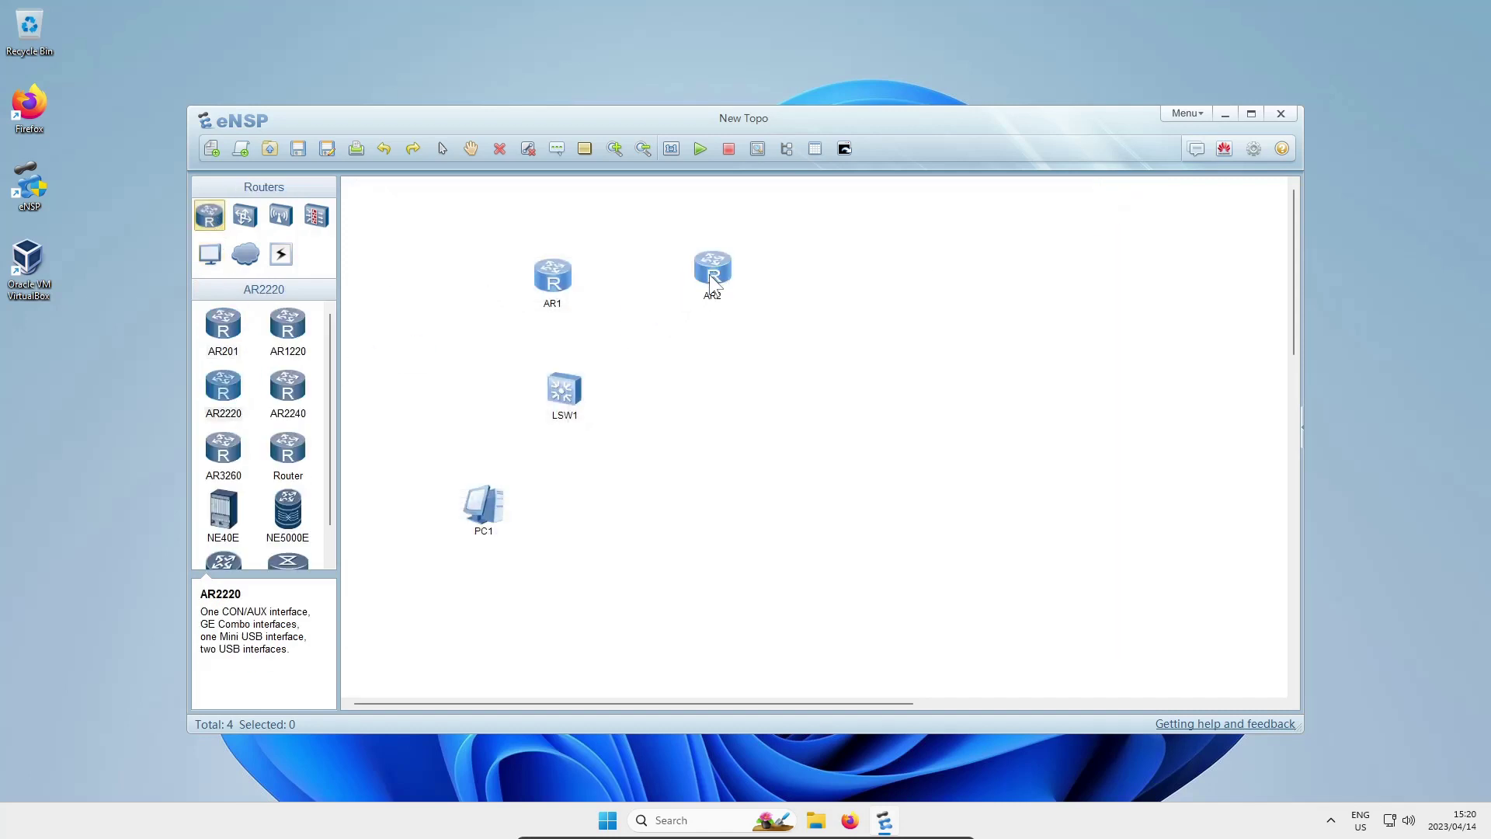
pyautogui.rightClick(712, 273)
pyautogui.click(750, 444)
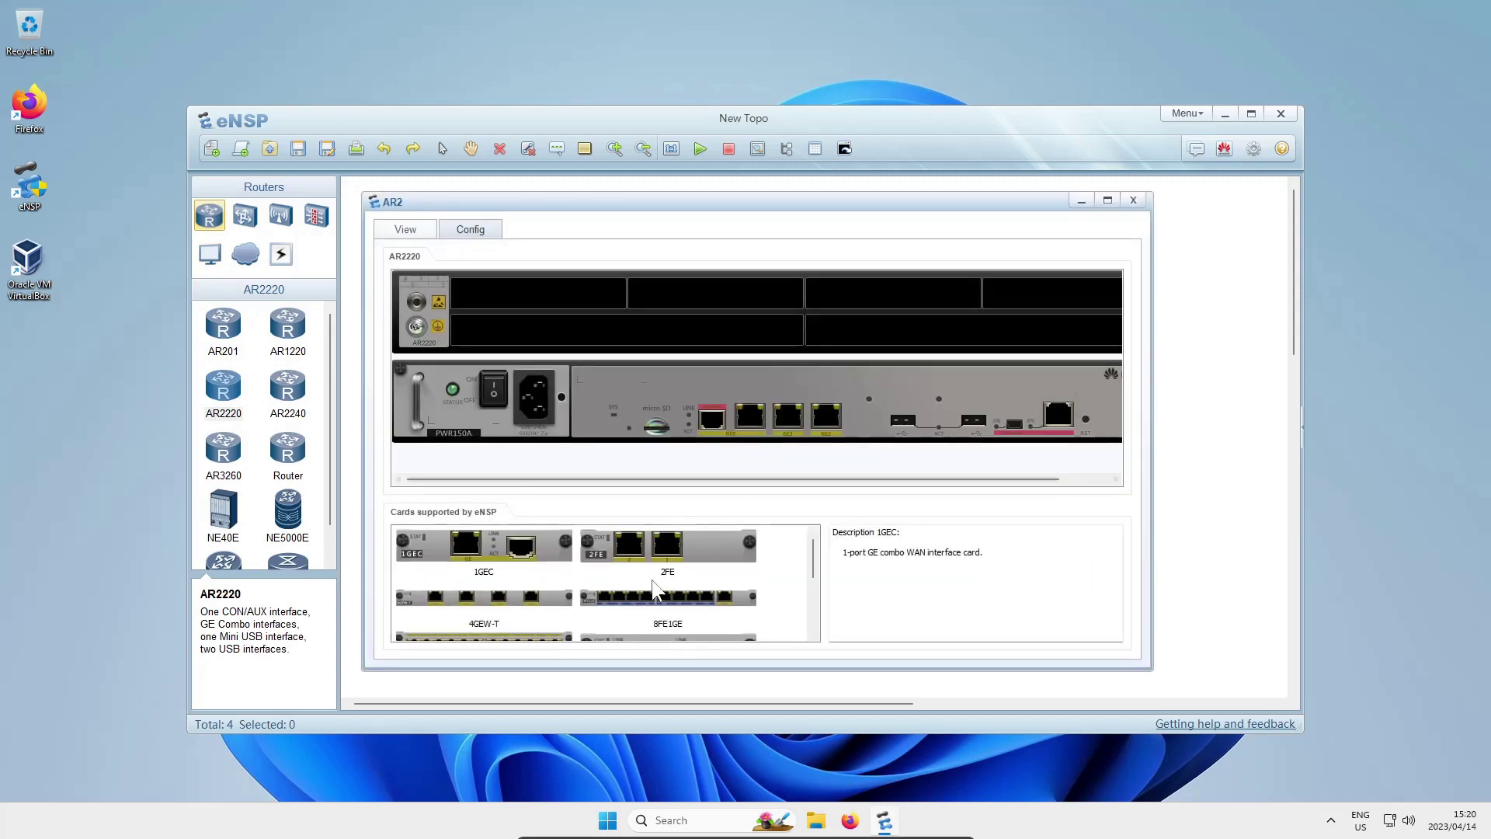
pyautogui.scroll(-3, 661, 590)
pyautogui.moveTo(659, 588); pyautogui.dragTo(1043, 281)
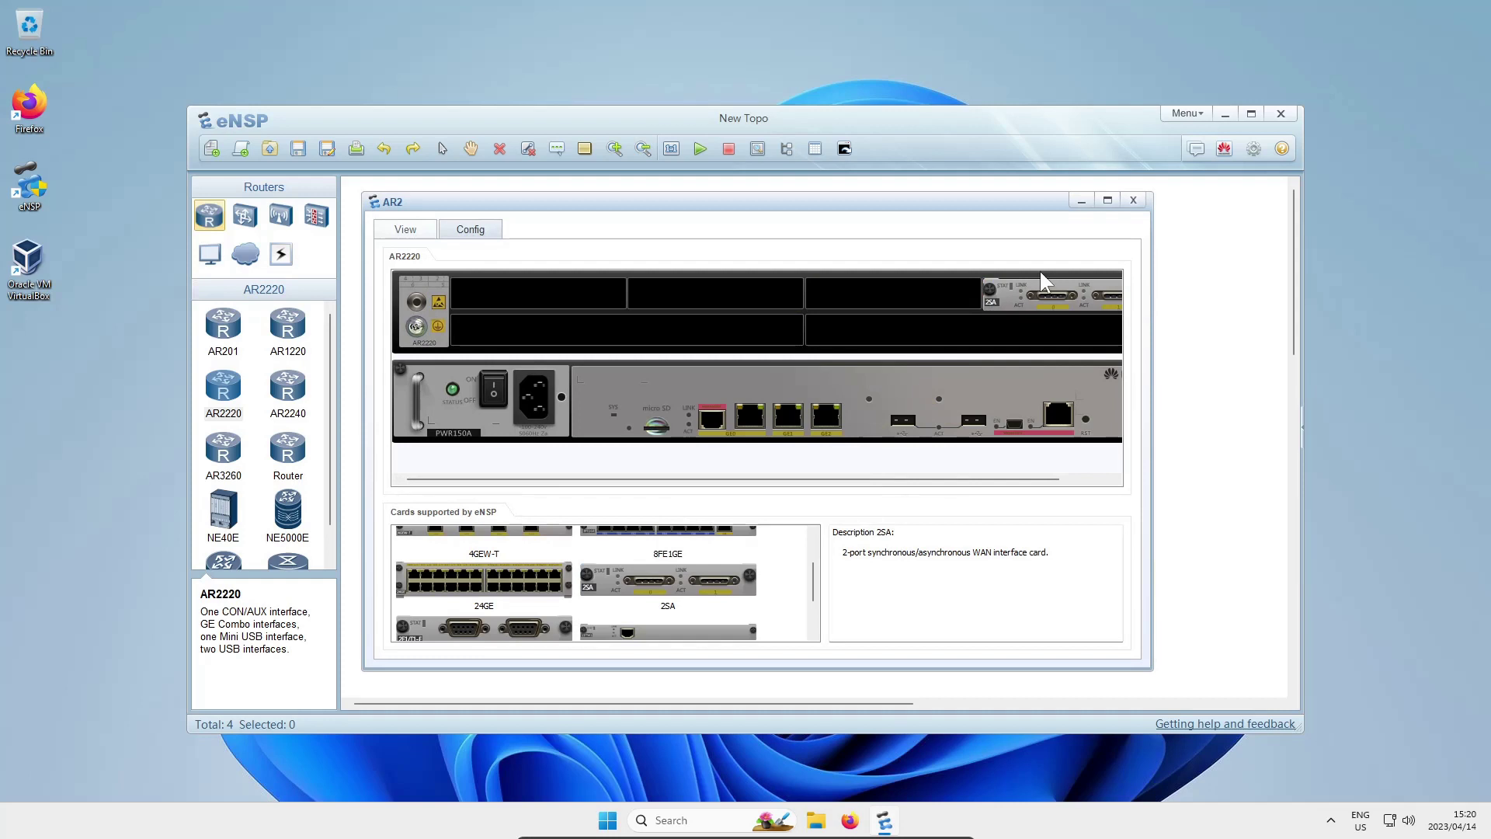
pyautogui.click(1133, 201)
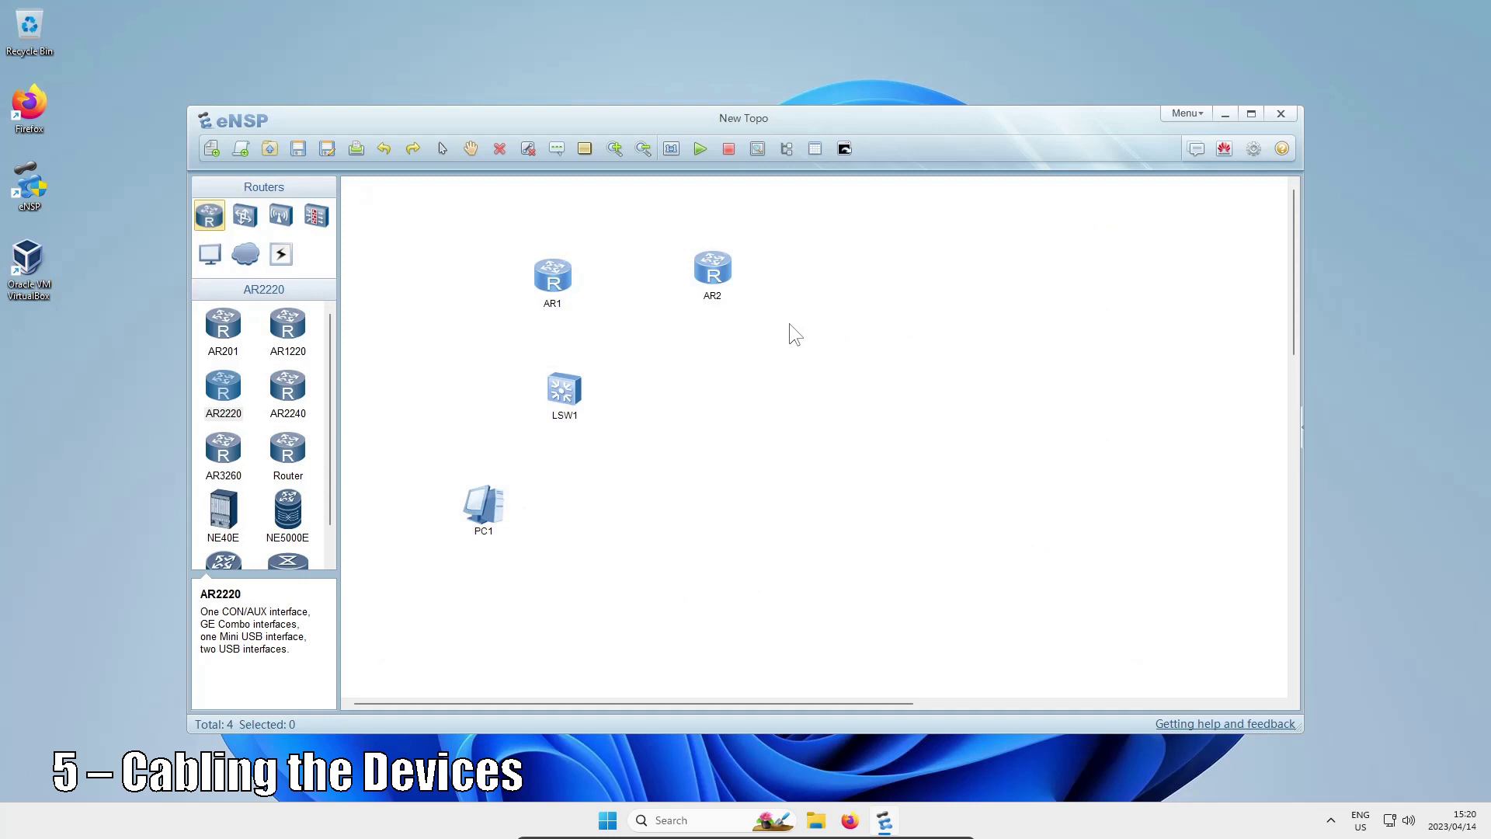
pyautogui.click(283, 253)
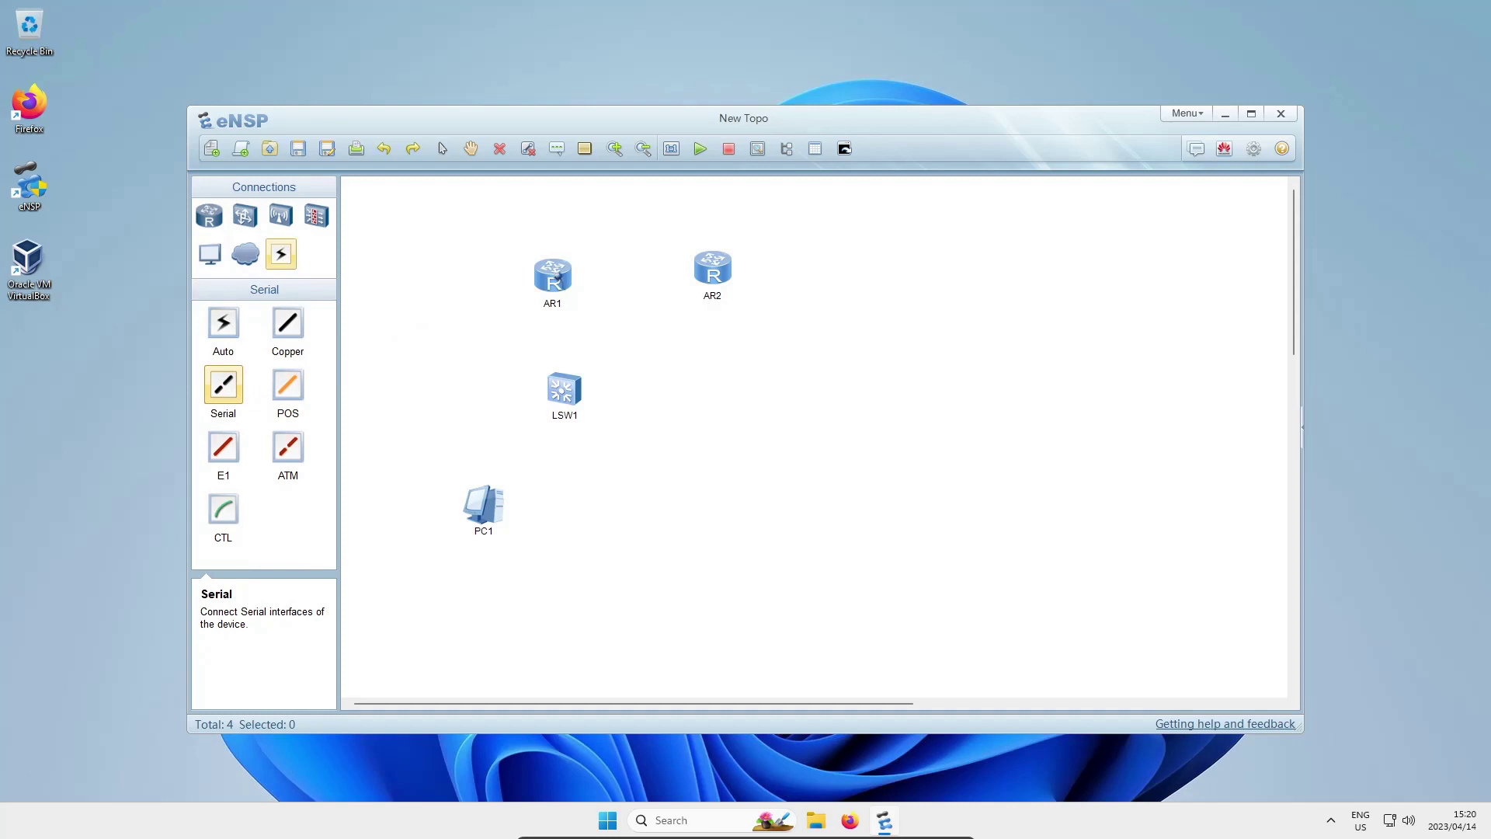
# Step: Link AR1 Serial 1/0/0 to AR2 Serial 1/0/1 with a serial cable
pyautogui.click(555, 285)
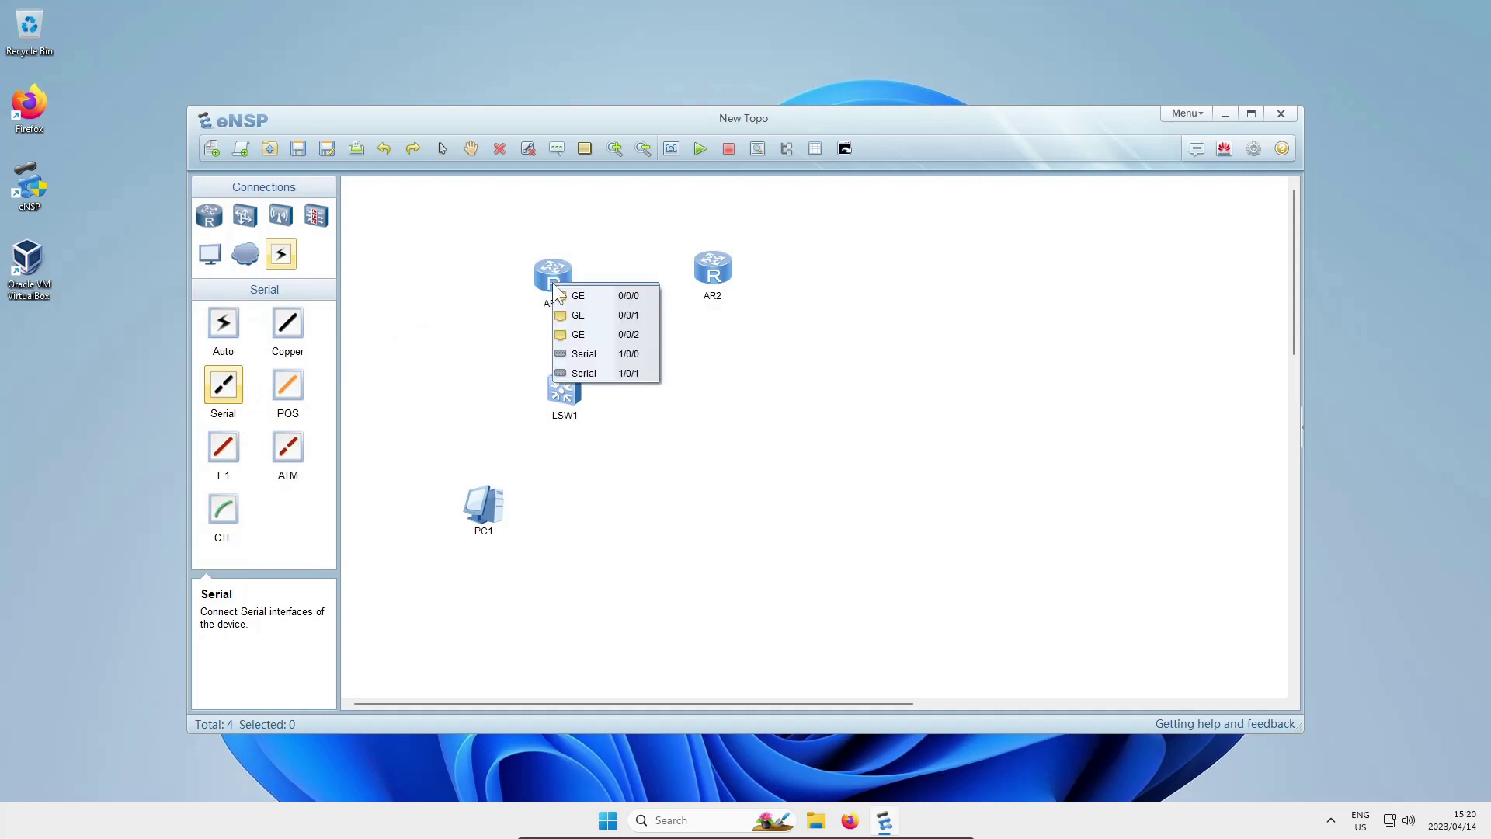
pyautogui.click(610, 359)
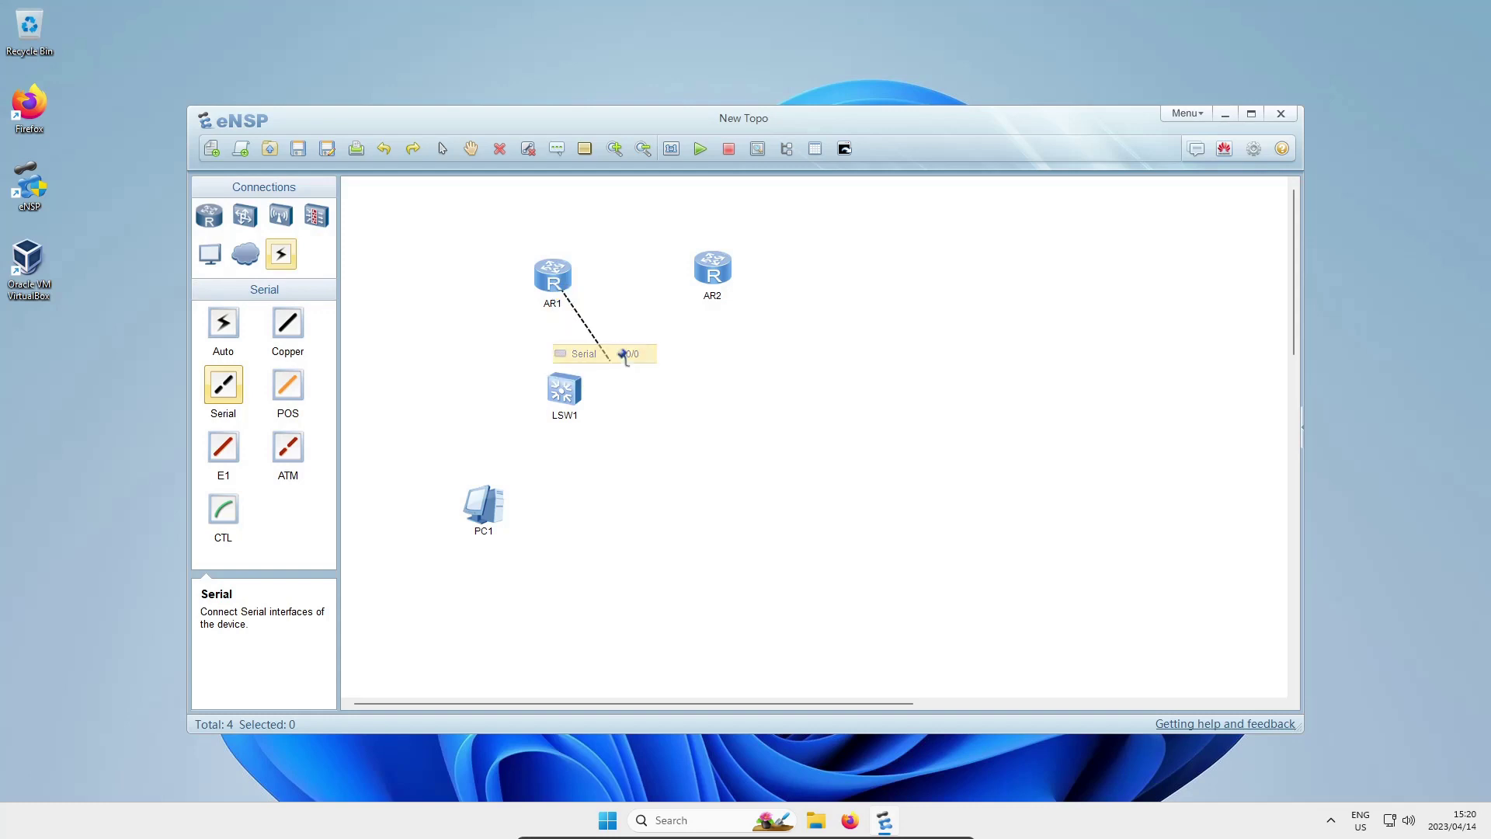
pyautogui.click(713, 272)
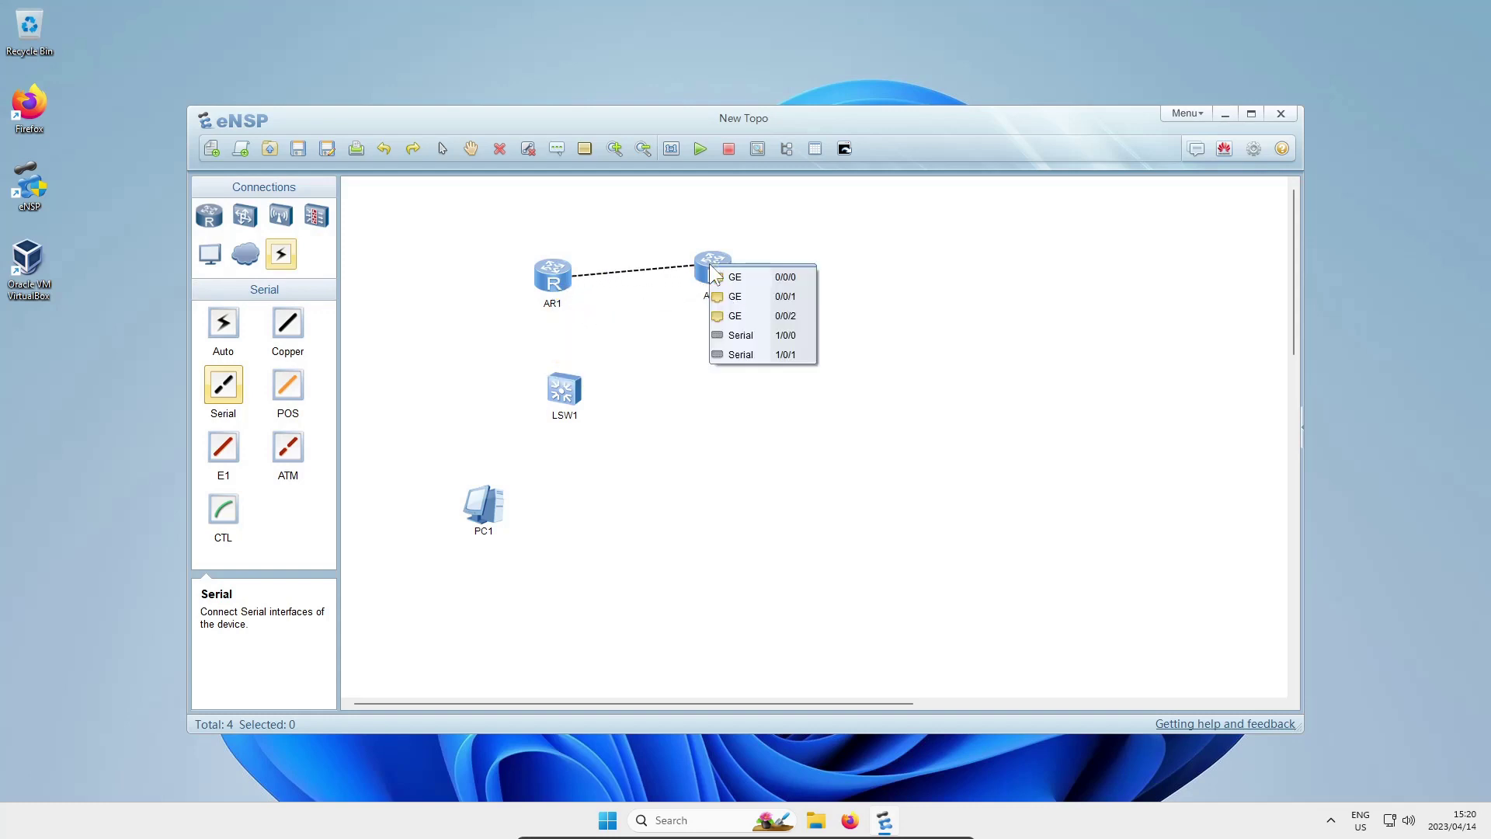
pyautogui.click(722, 355)
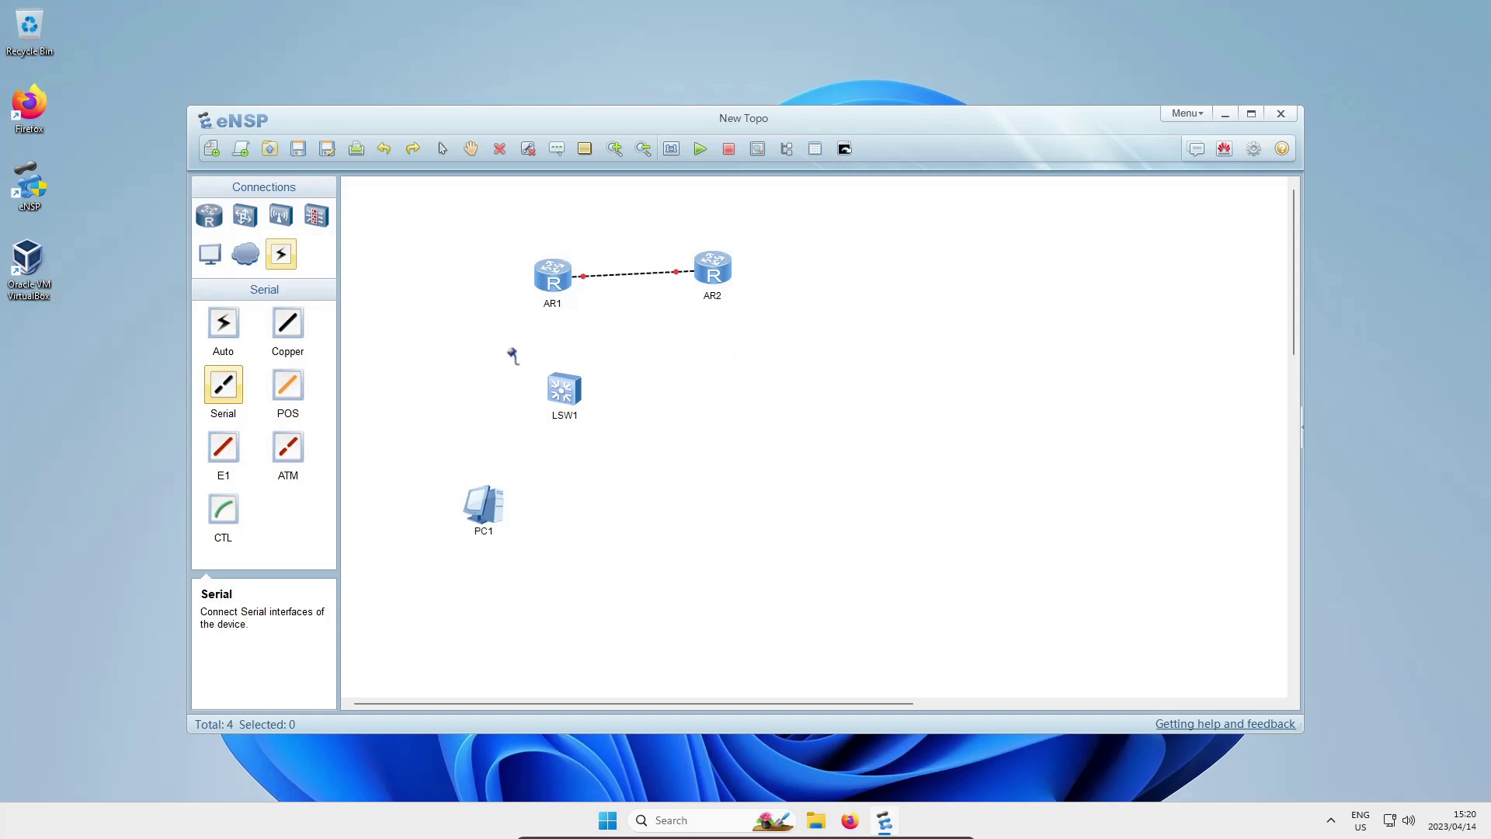
# Step: Cable AR1 to LSW1 GE 0/0/1 with a copper link
pyautogui.click(294, 327)
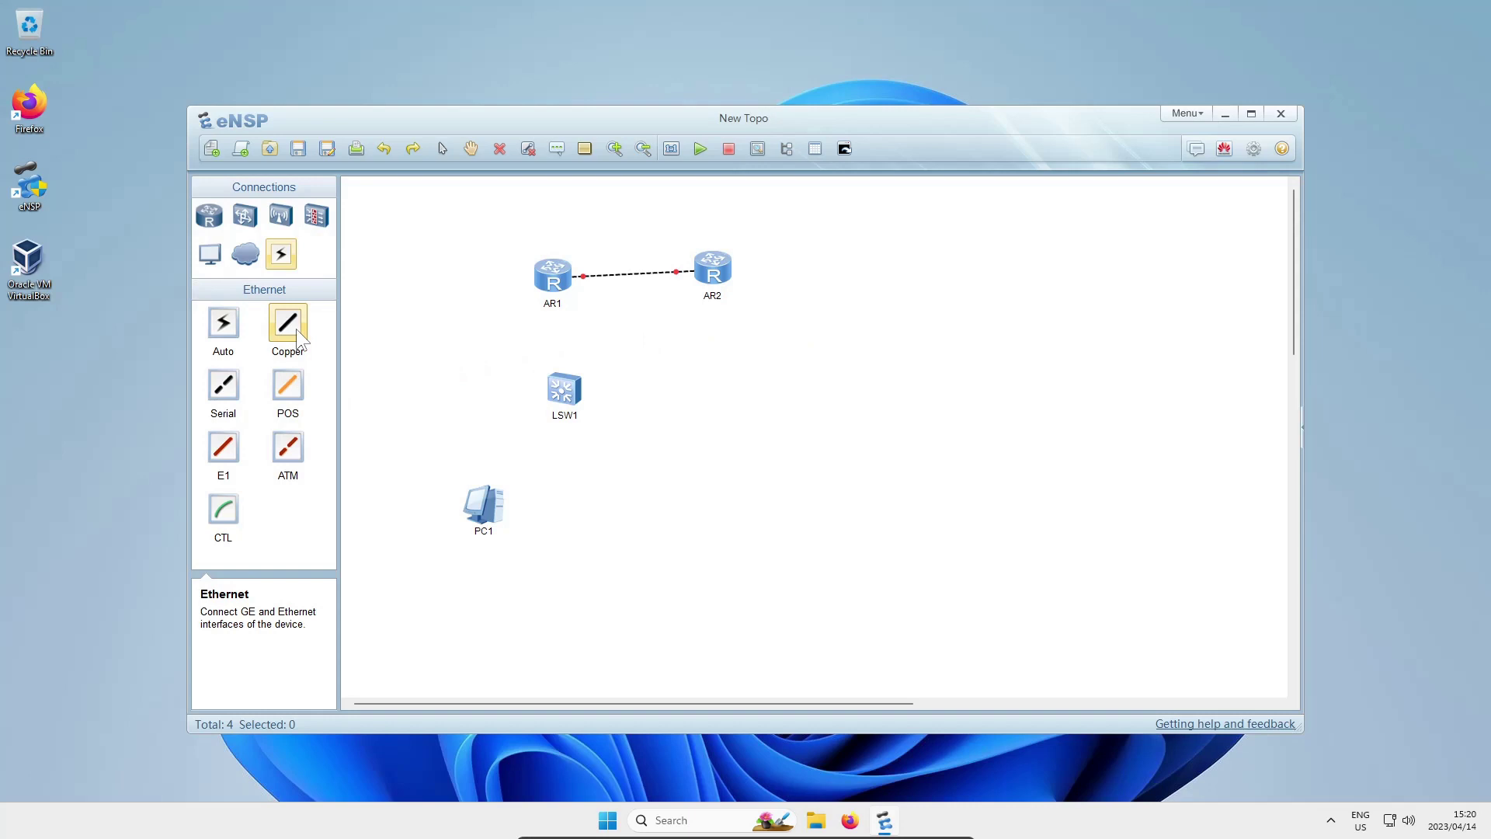
pyautogui.click(553, 281)
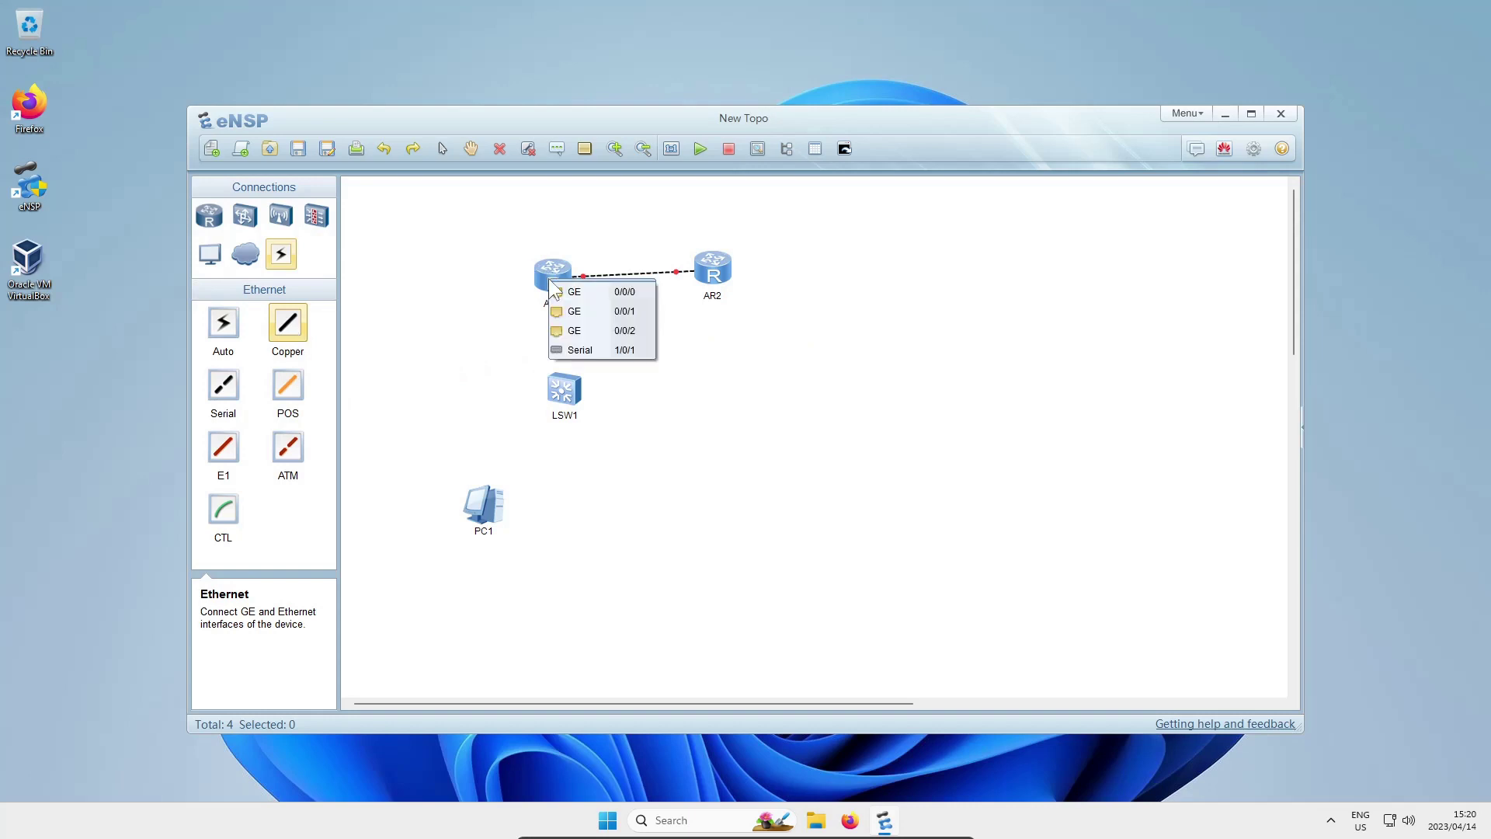
pyautogui.click(565, 293)
pyautogui.click(563, 388)
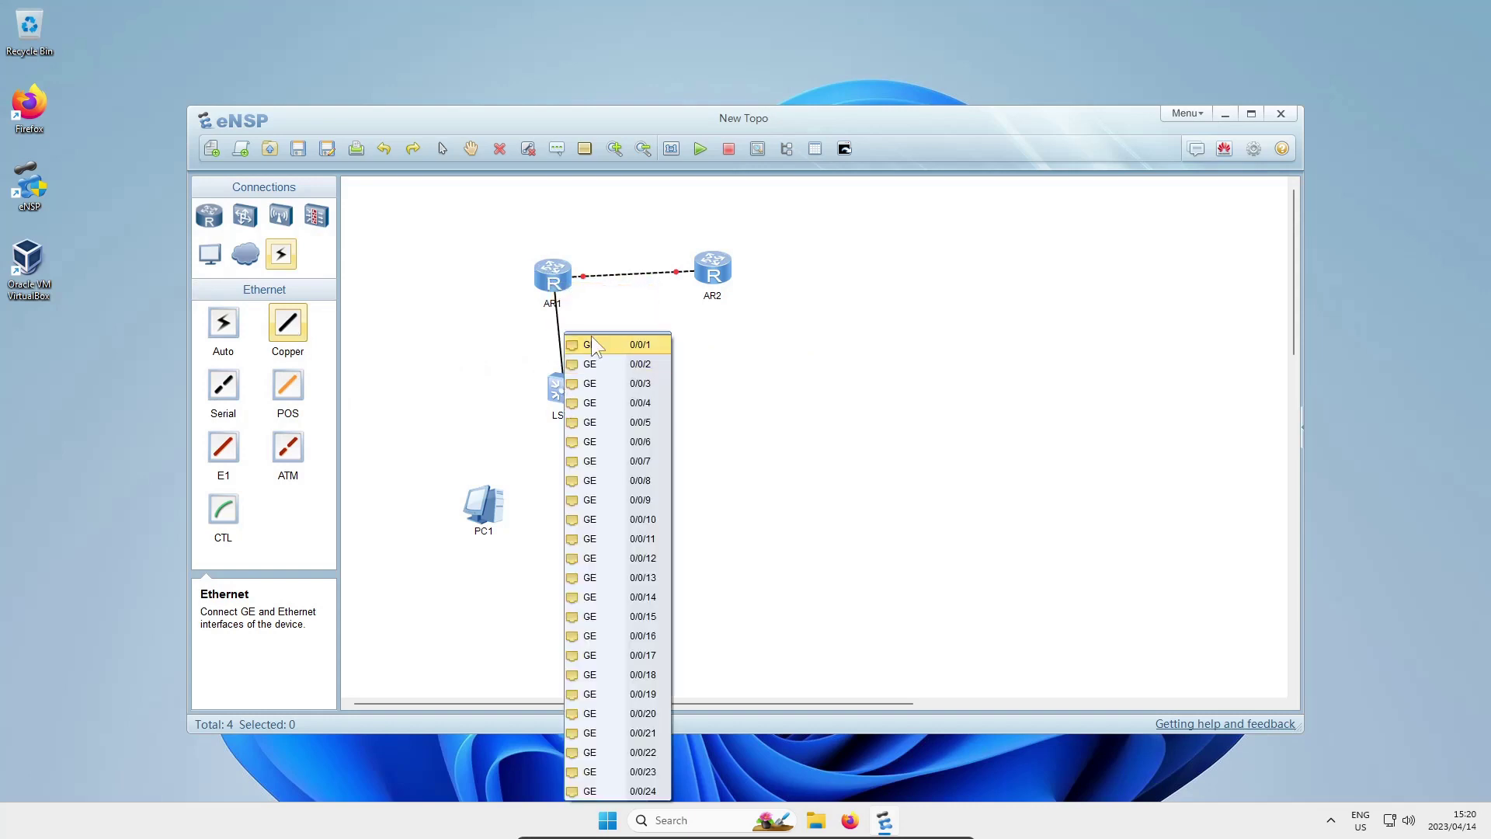
pyautogui.click(593, 344)
# Step: Cable LSW1 GE 0/0/2 to PC1 Ethernet 0/0/1 with copper
pyautogui.click(568, 399)
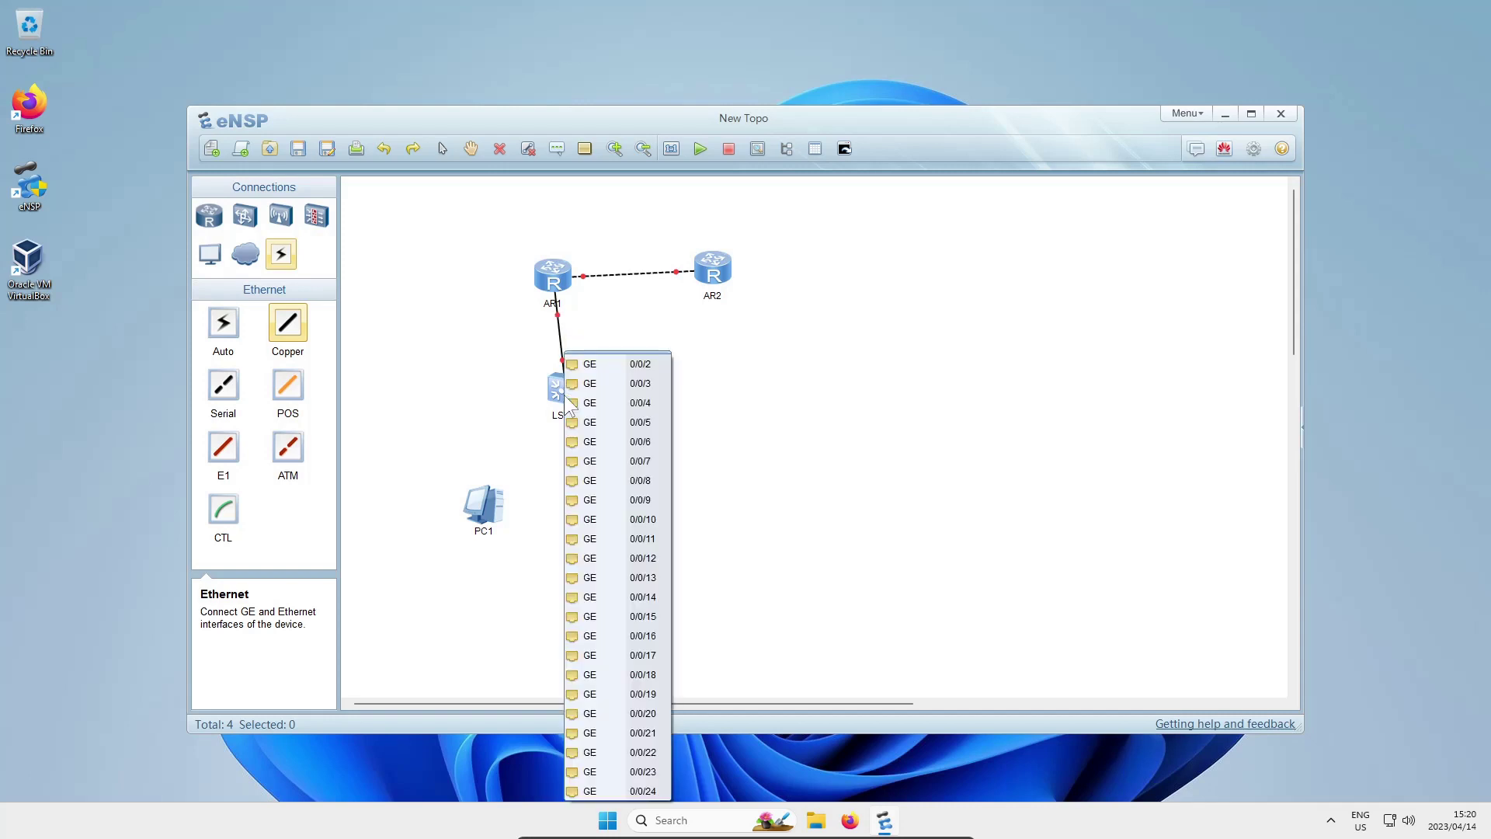
pyautogui.click(606, 363)
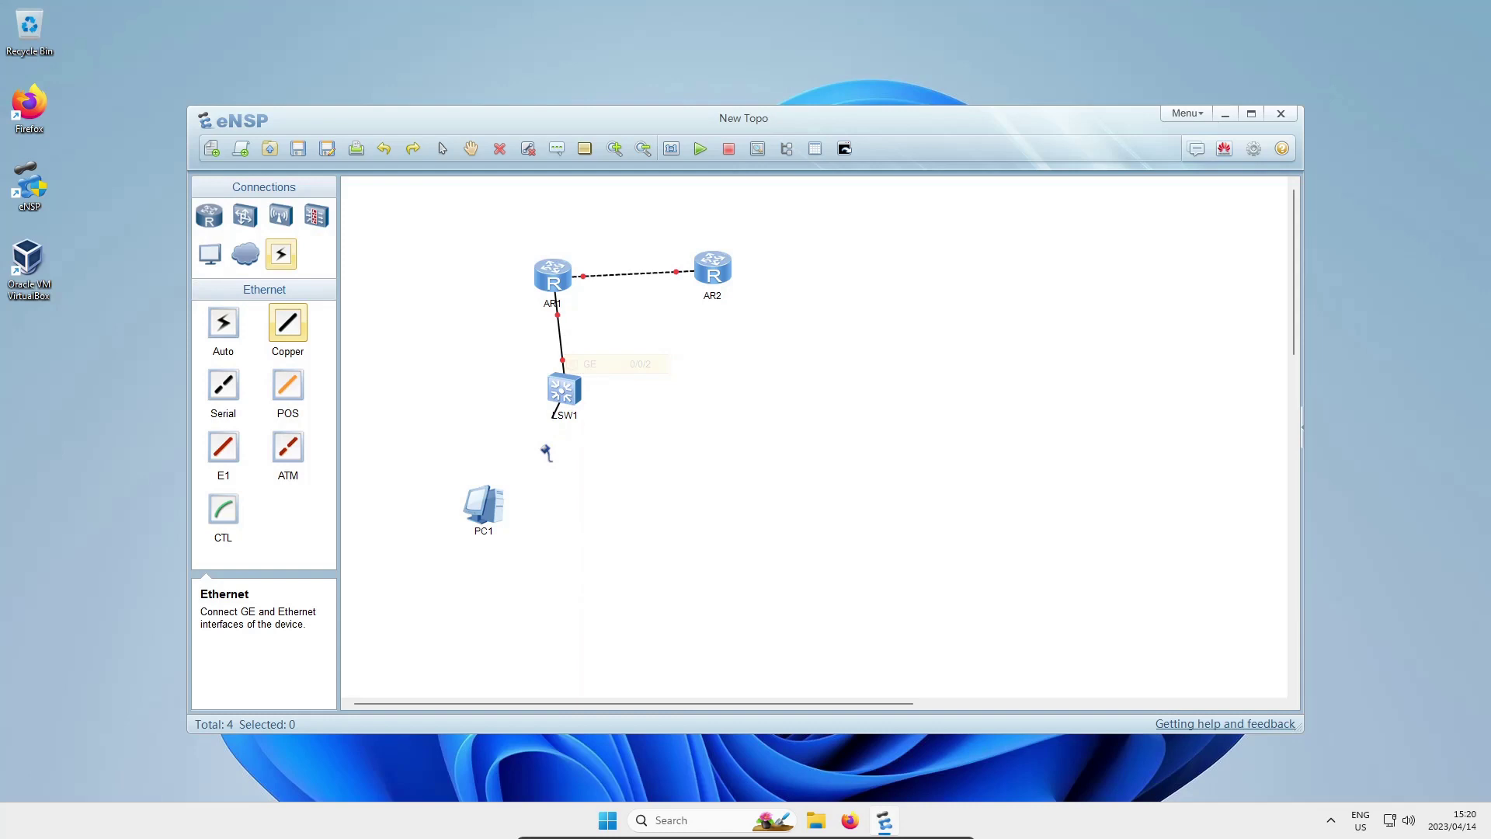
pyautogui.click(500, 505)
pyautogui.click(497, 515)
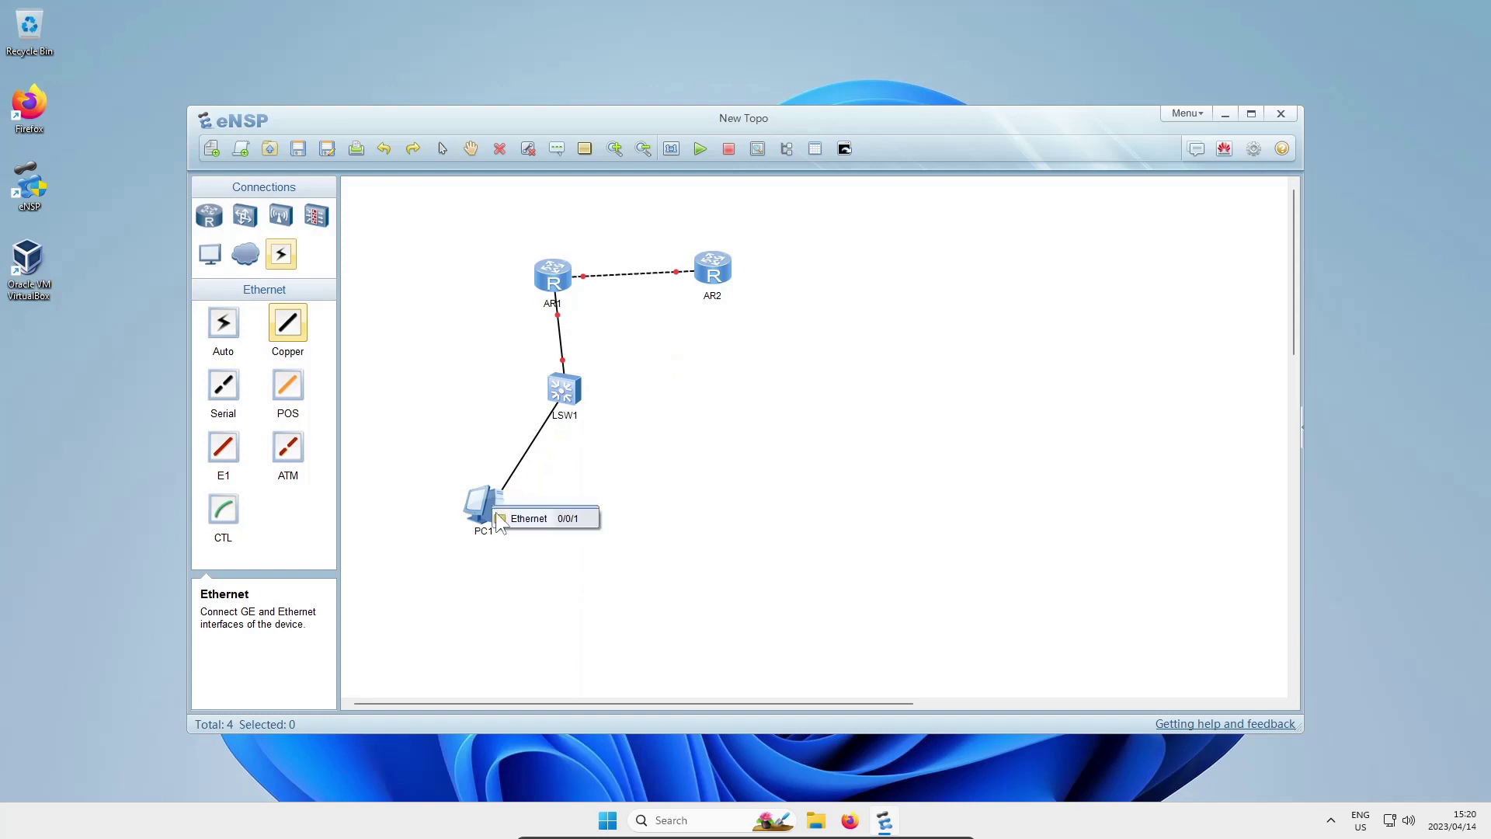
pyautogui.click(531, 518)
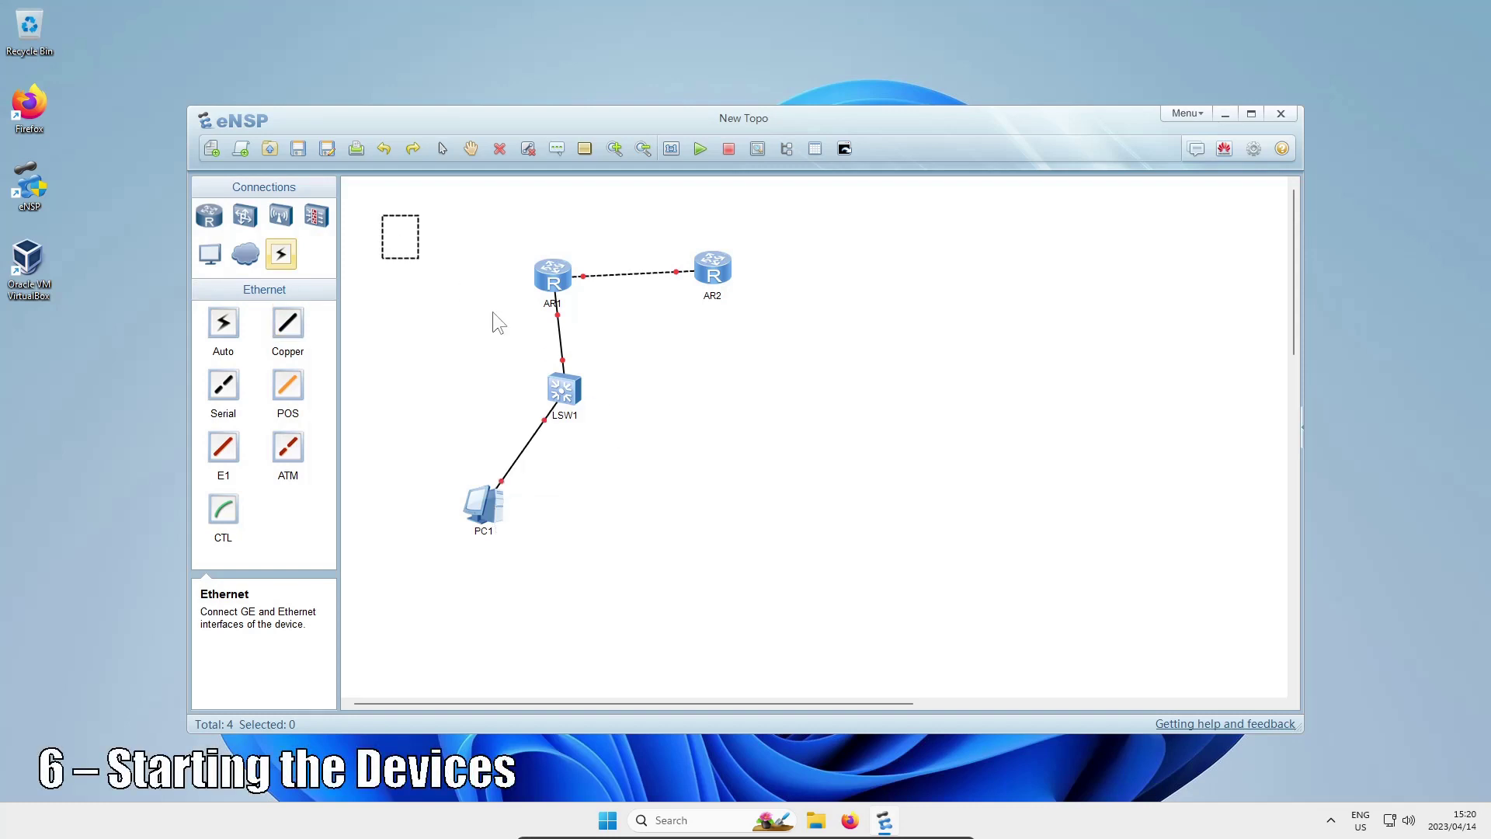
pyautogui.moveTo(493, 313); pyautogui.dragTo(879, 584)
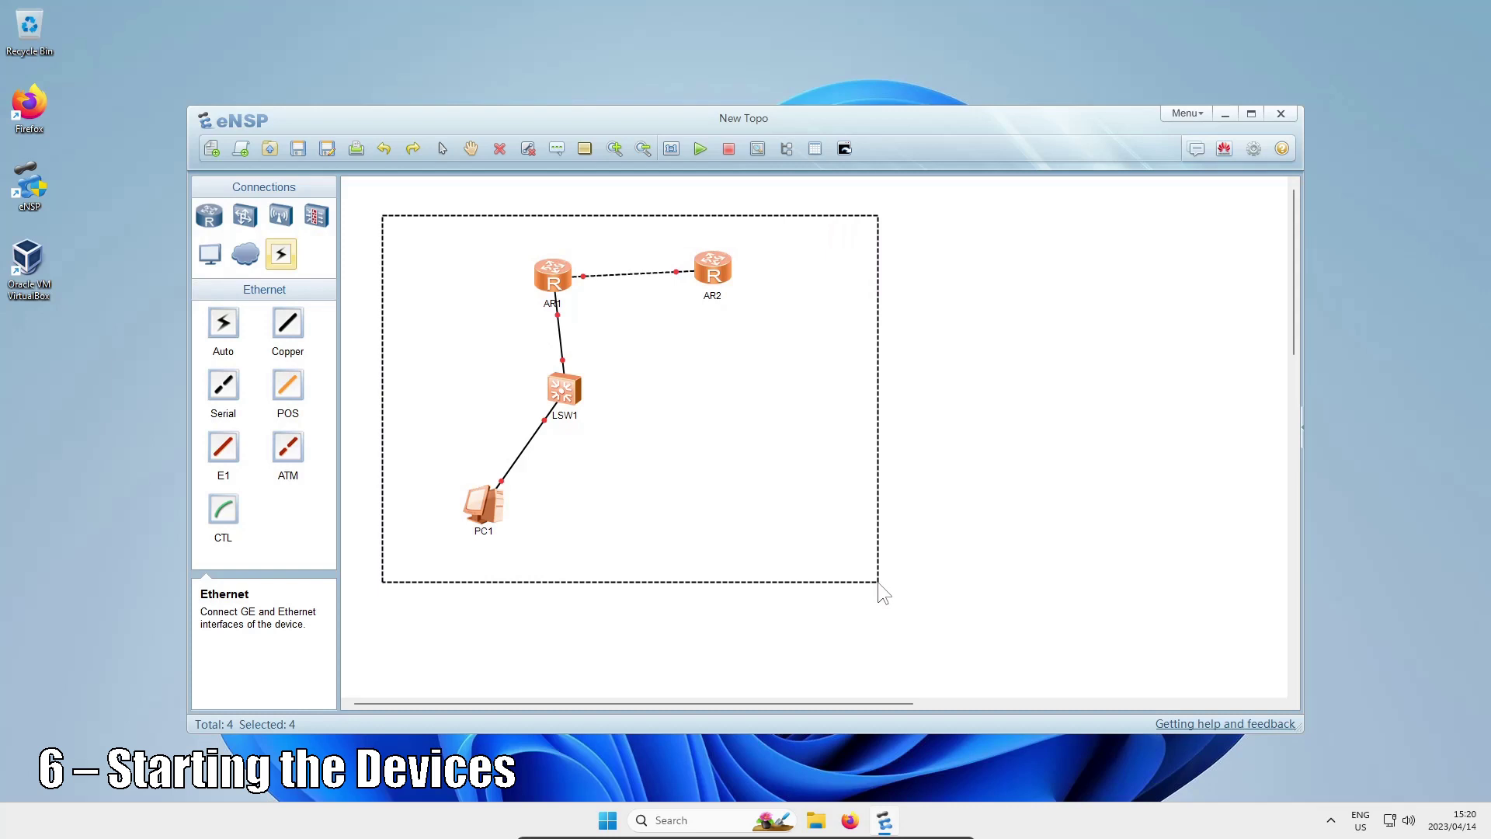
# Step: Start AR1 and AR2, then start all devices so every link comes up
pyautogui.rightClick(557, 269)
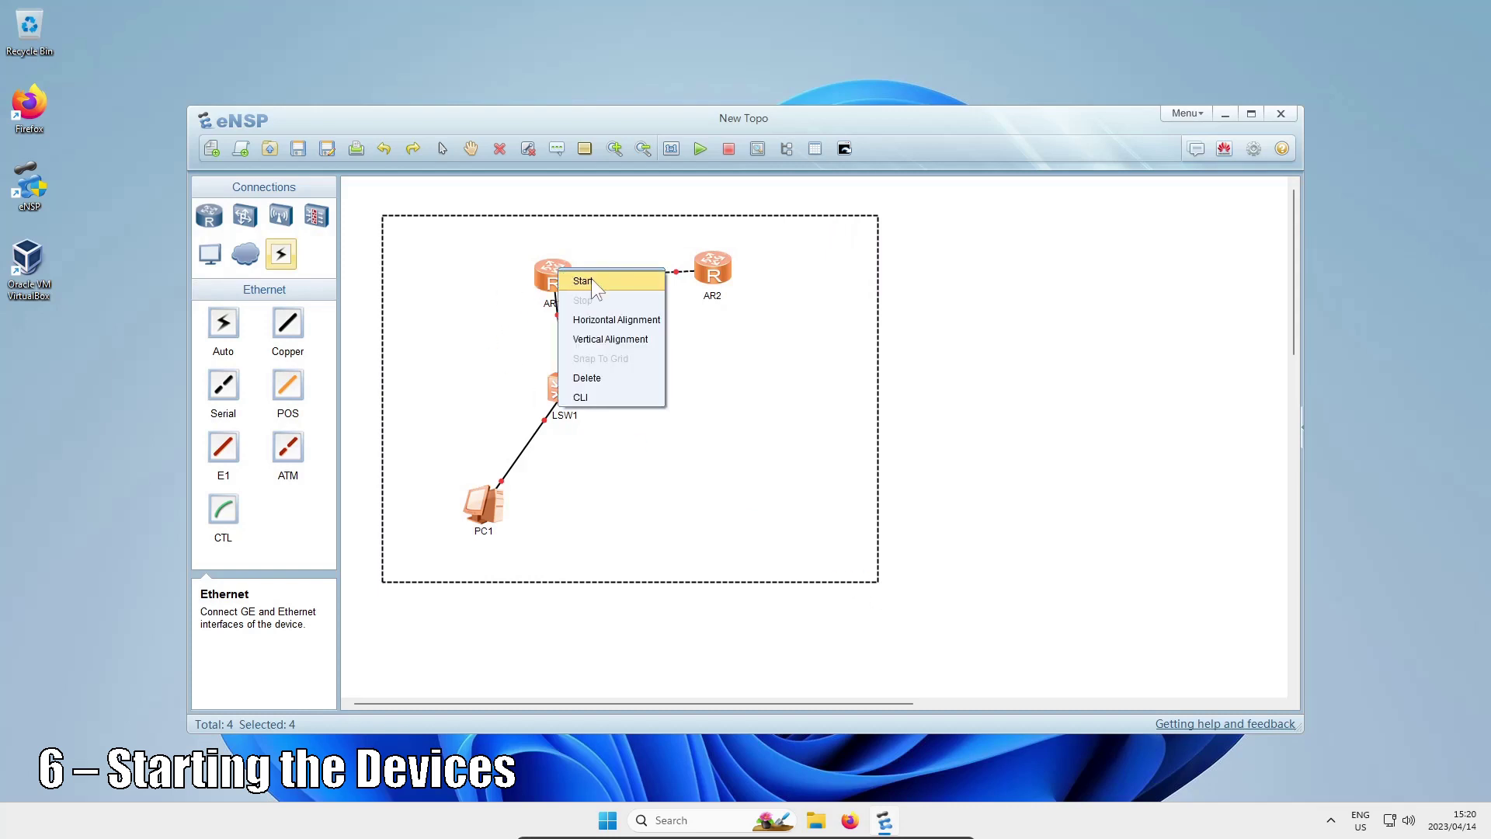
pyautogui.click(584, 281)
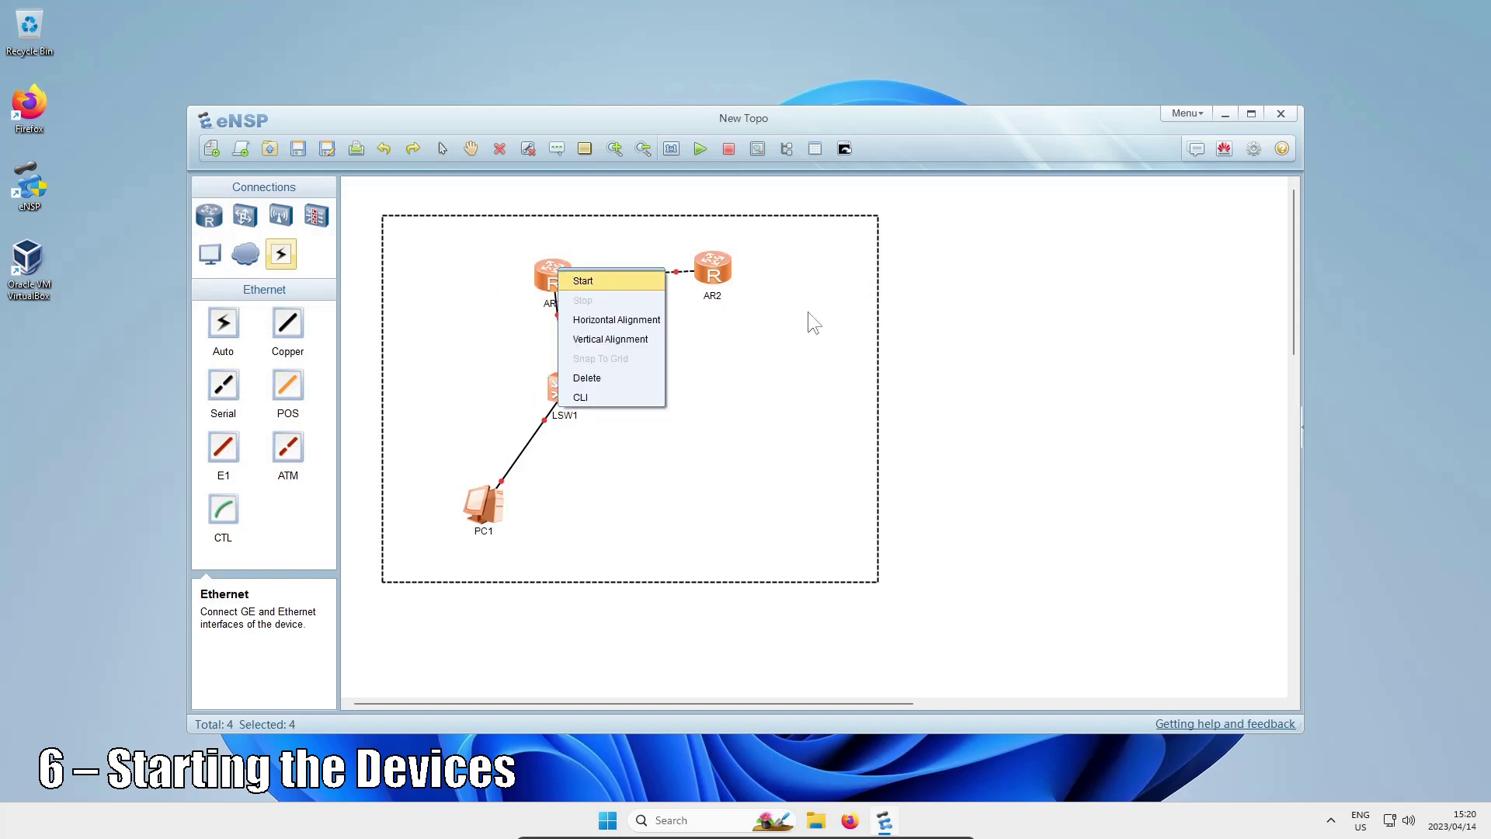
pyautogui.rightClick(716, 276)
pyautogui.click(761, 288)
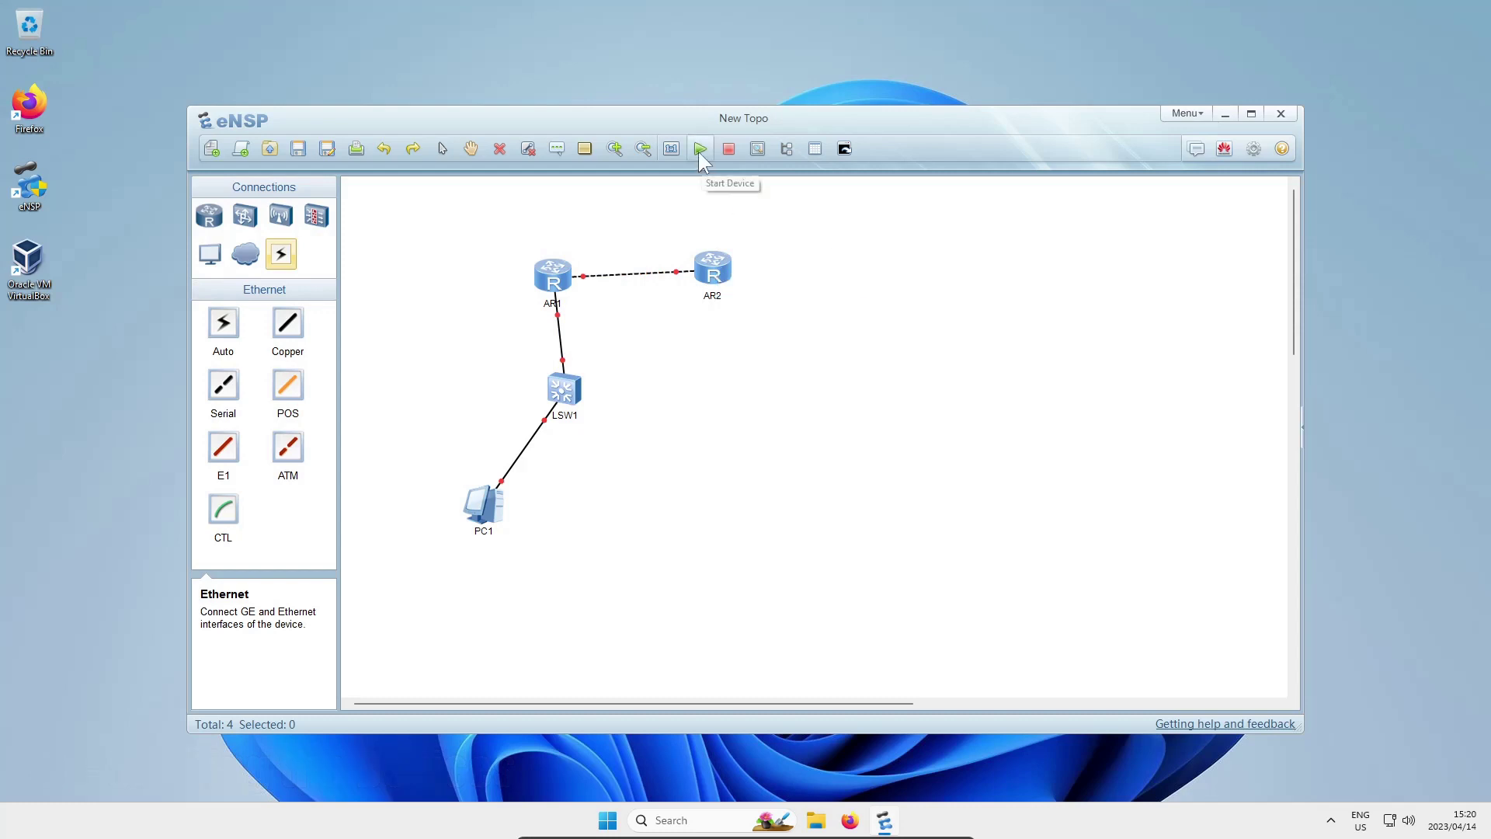
pyautogui.click(698, 150)
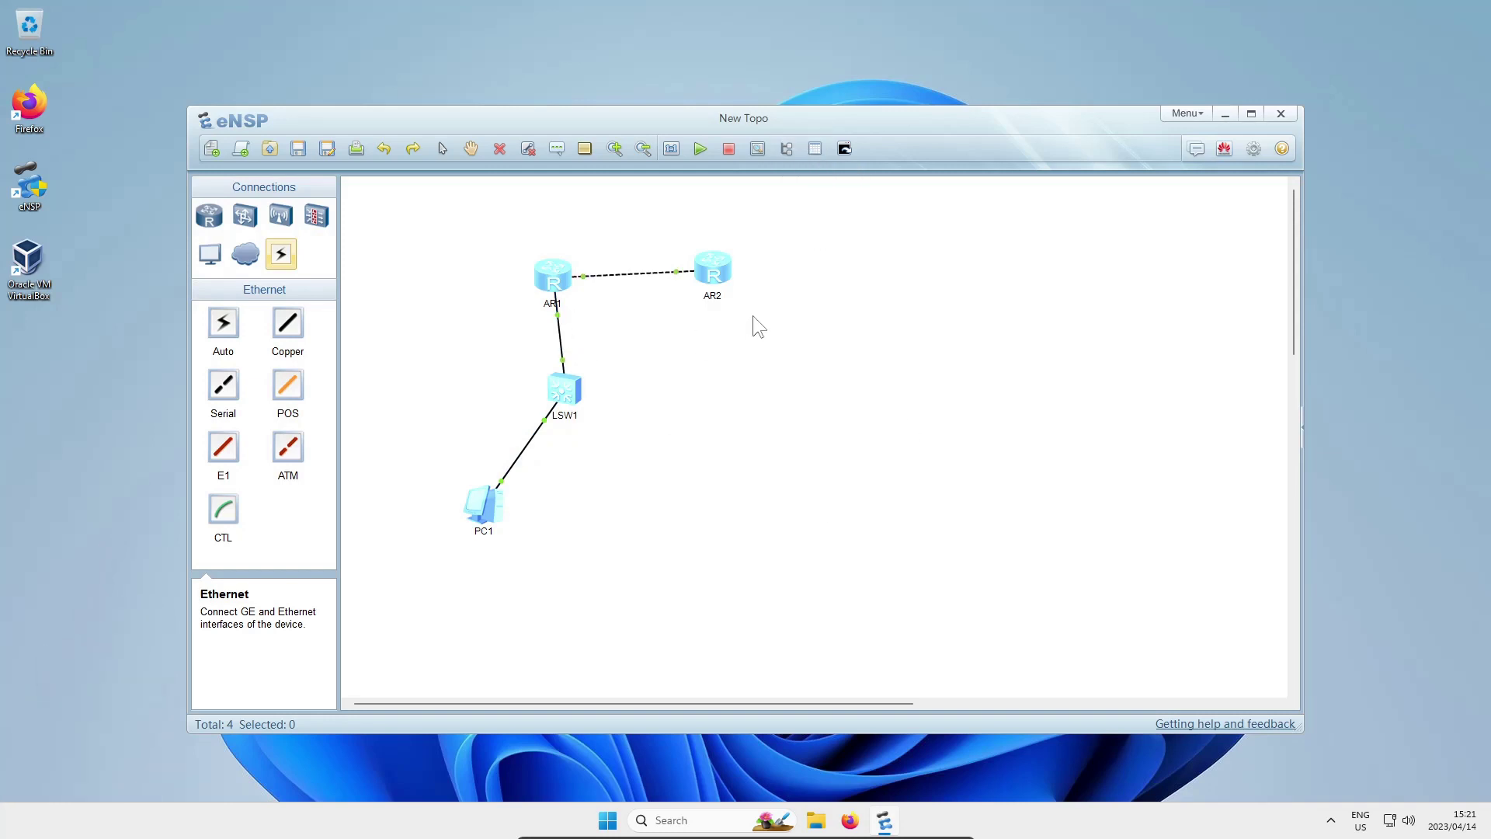
# Step: Open AR2's command-line console and close it, twice
pyautogui.rightClick(715, 271)
pyautogui.click(738, 416)
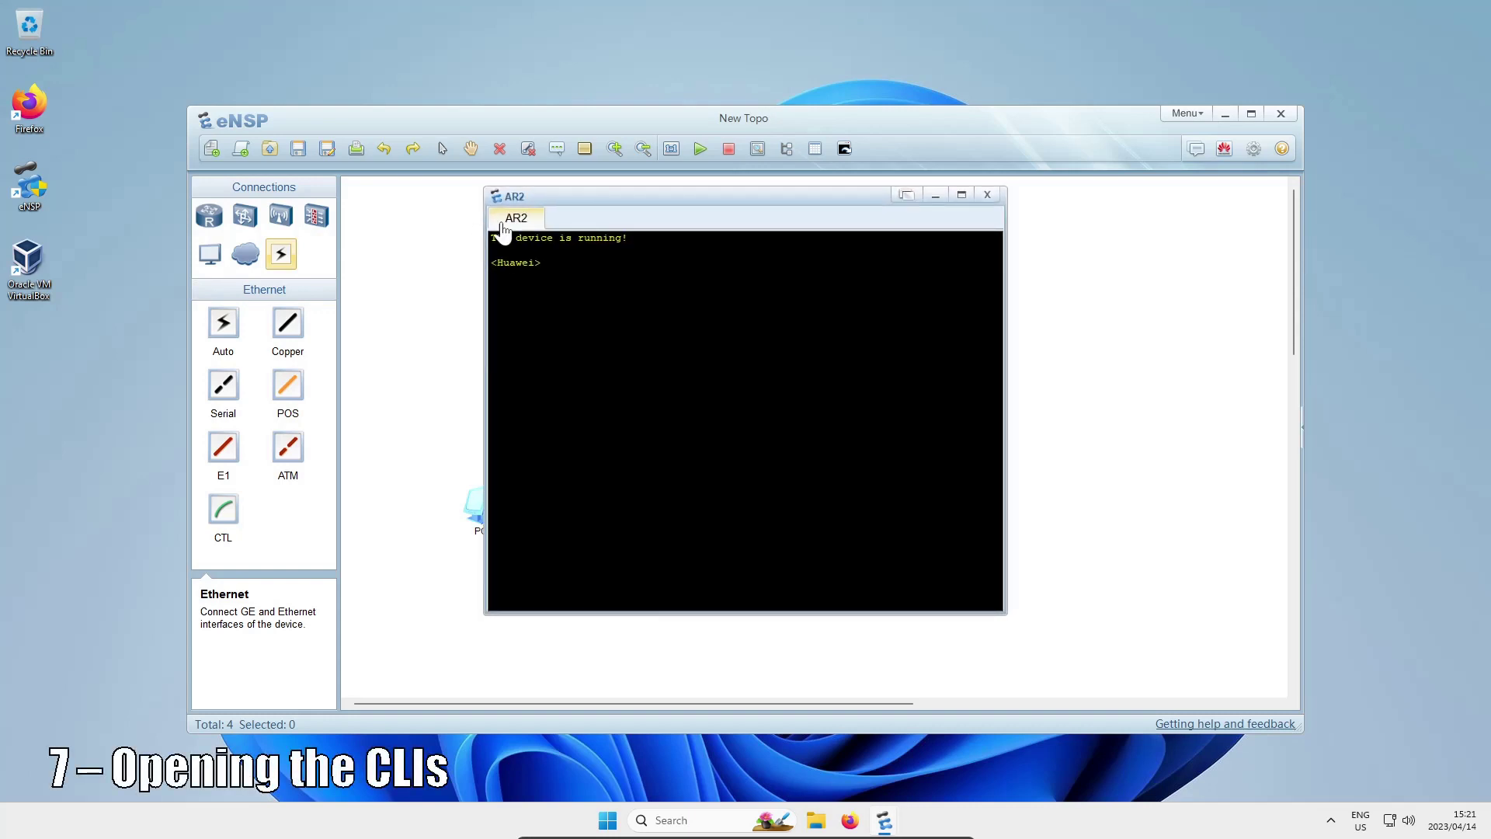
pyautogui.click(987, 195)
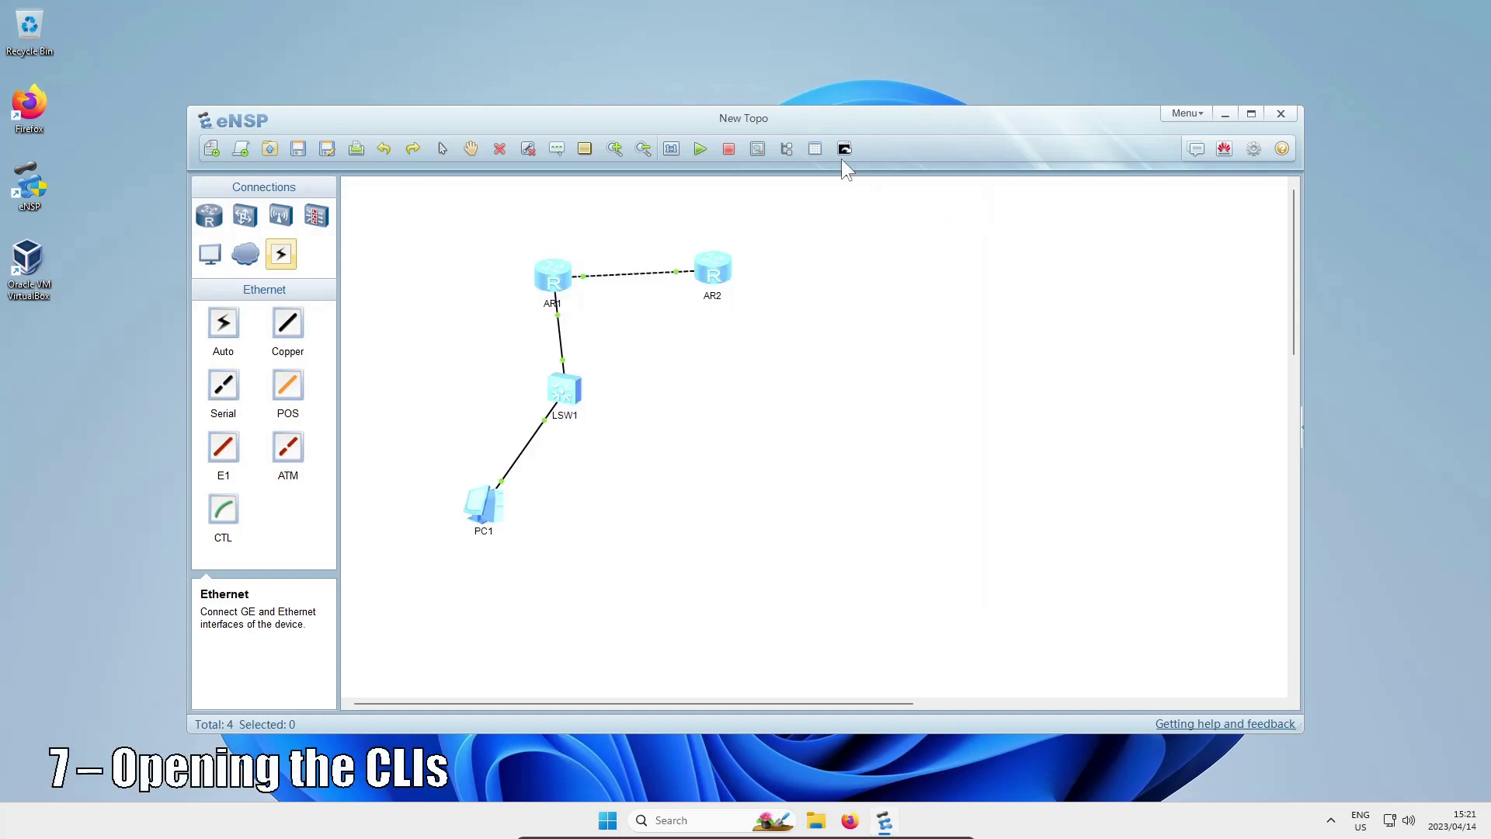
pyautogui.rightClick(714, 268)
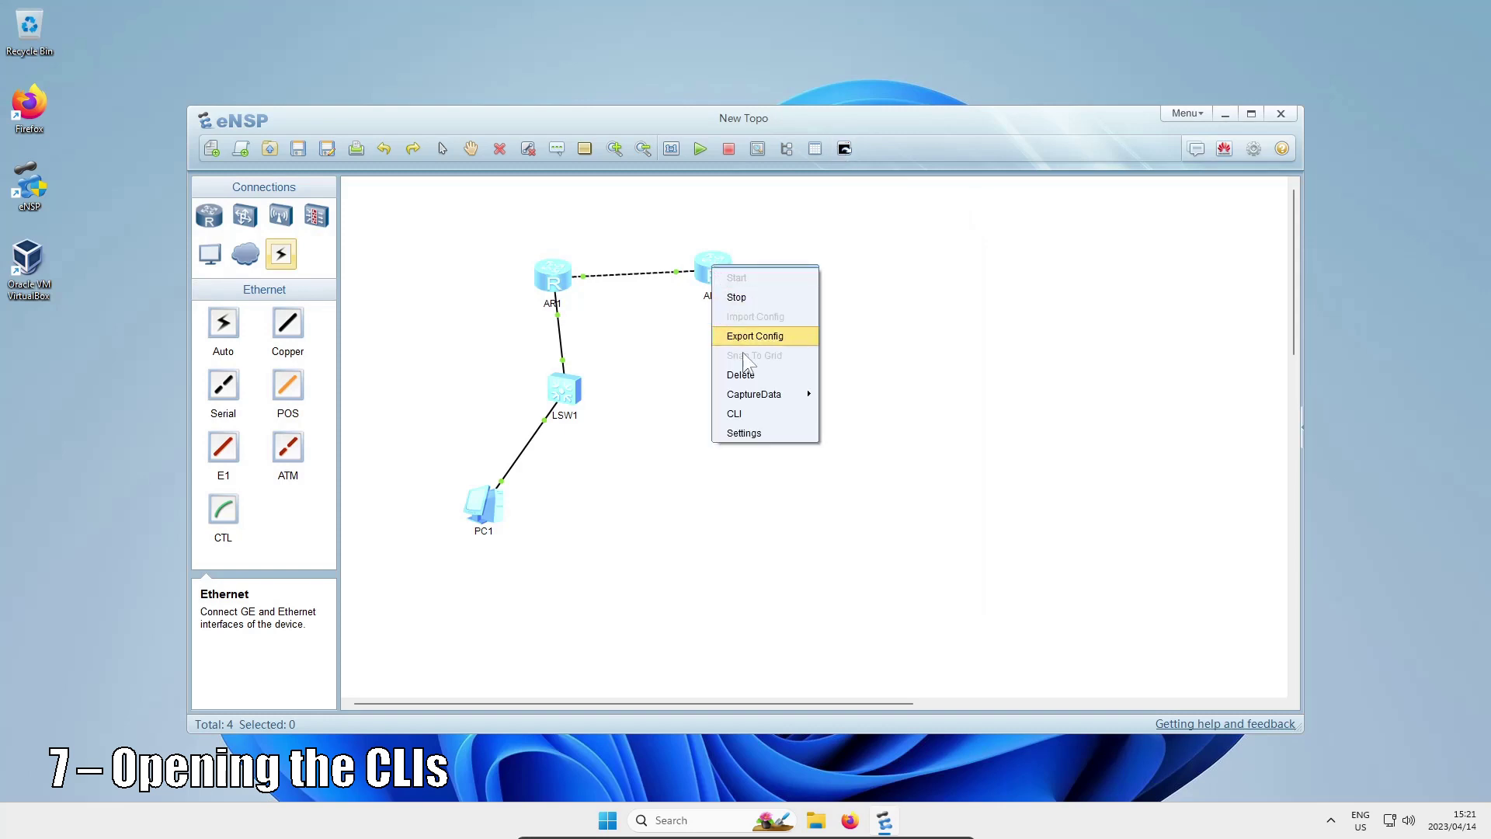
pyautogui.click(736, 413)
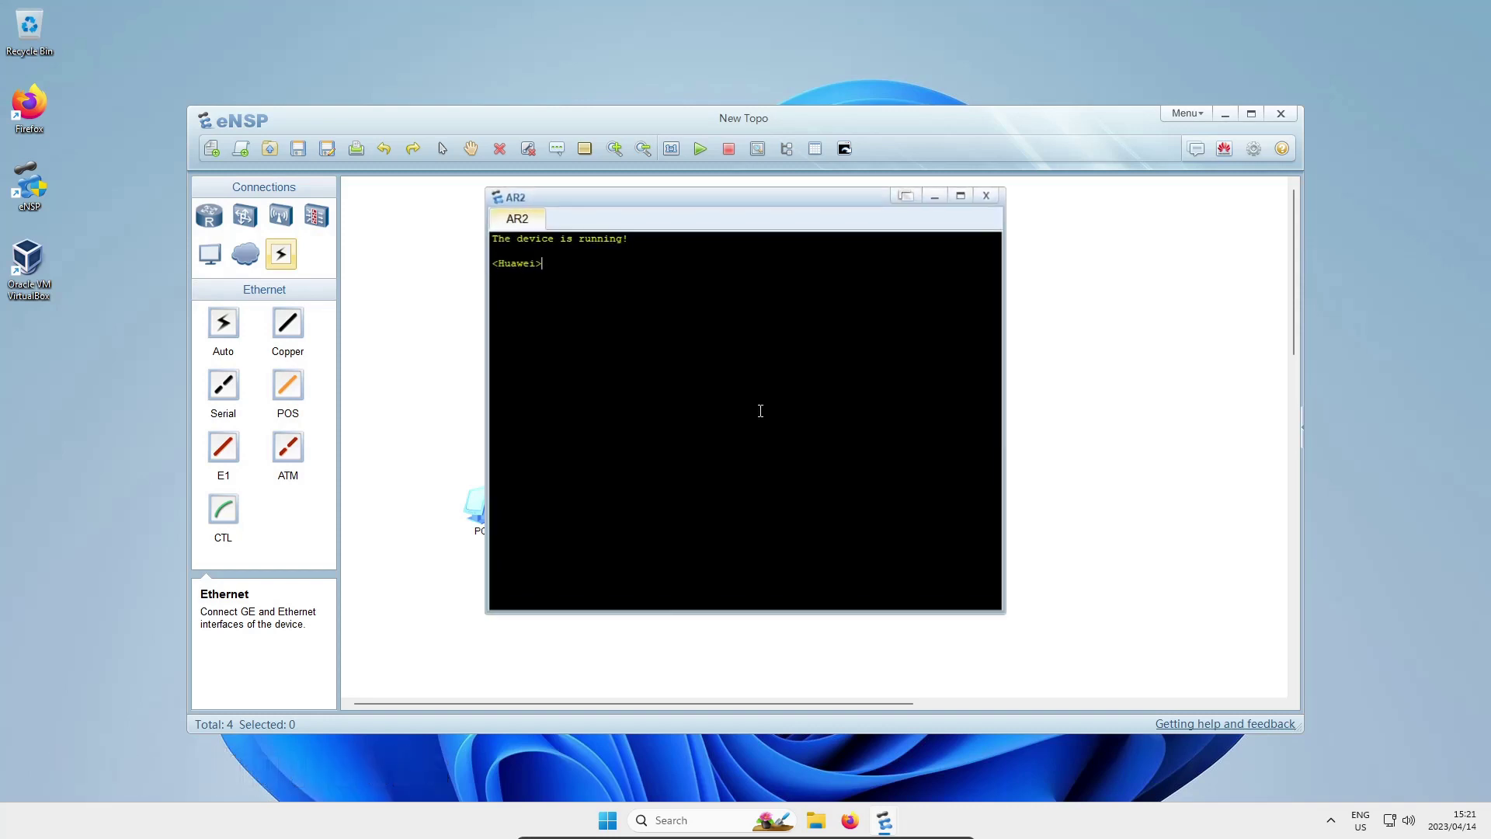
pyautogui.click(986, 194)
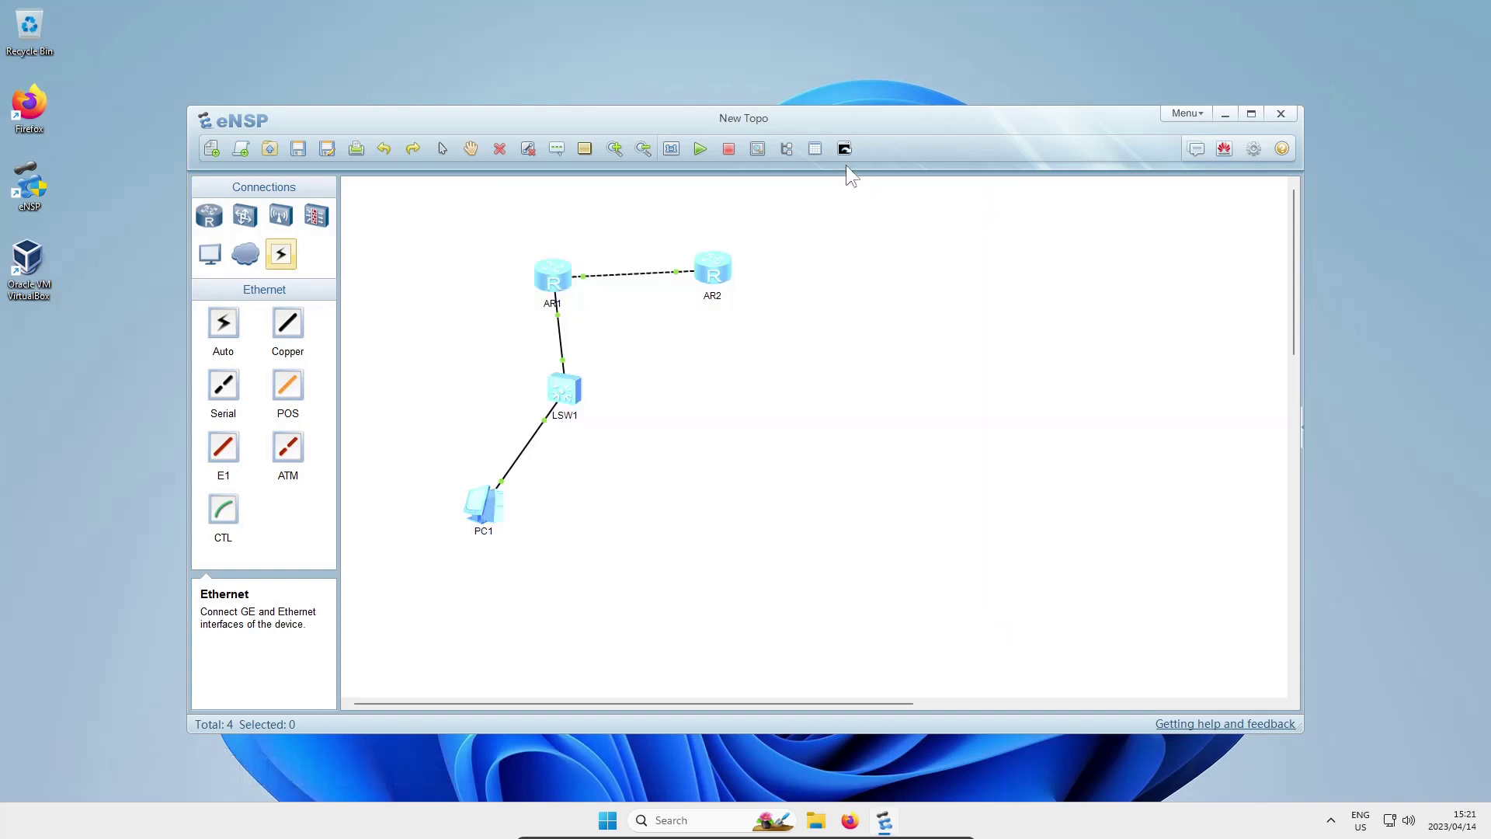
# Step: Open consoles for all devices and arrange them as separate windows
pyautogui.click(844, 152)
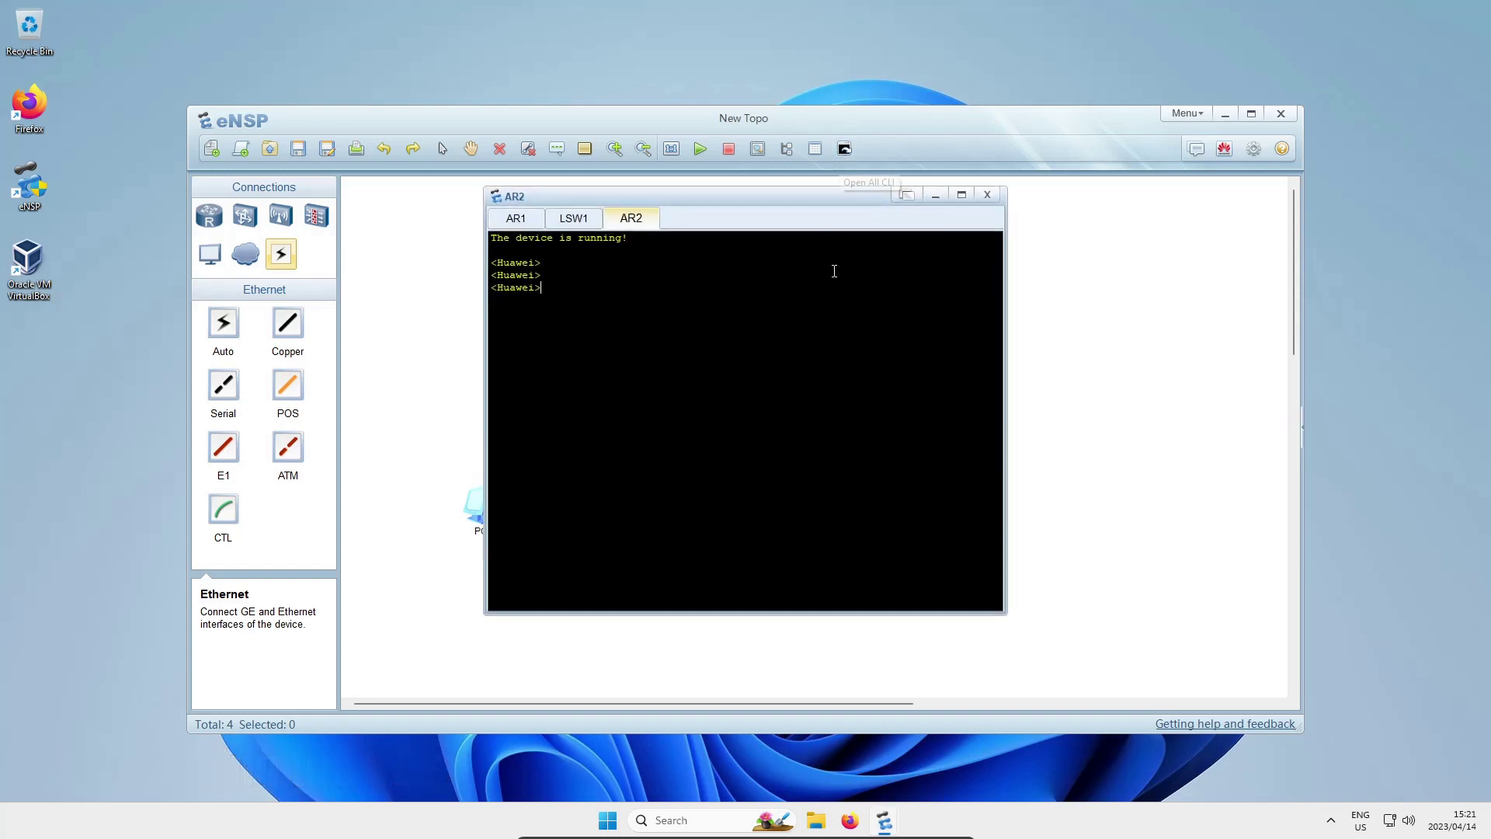
pyautogui.click(906, 195)
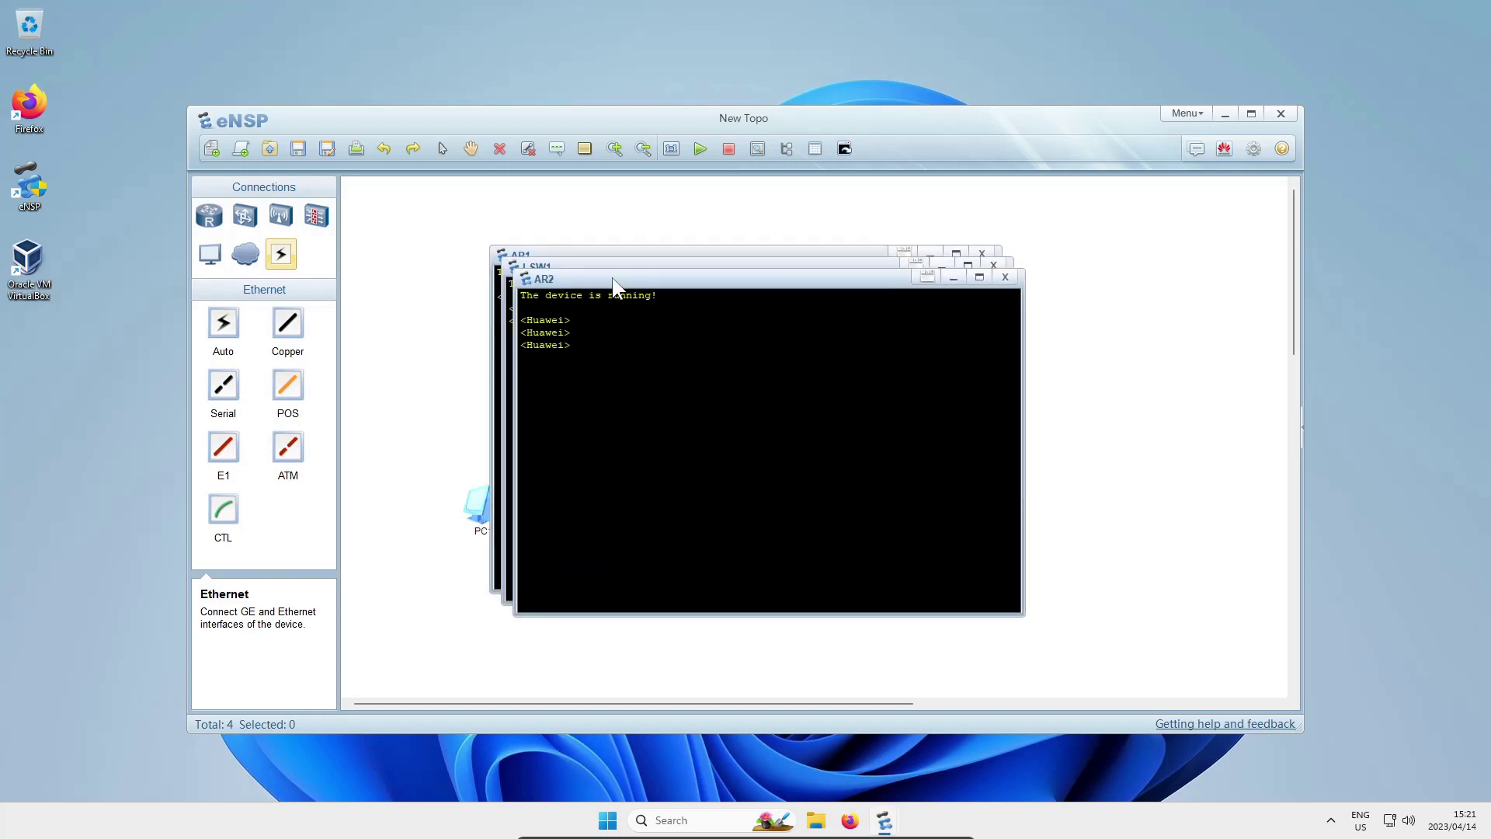
pyautogui.moveTo(703, 266); pyautogui.dragTo(264, 359)
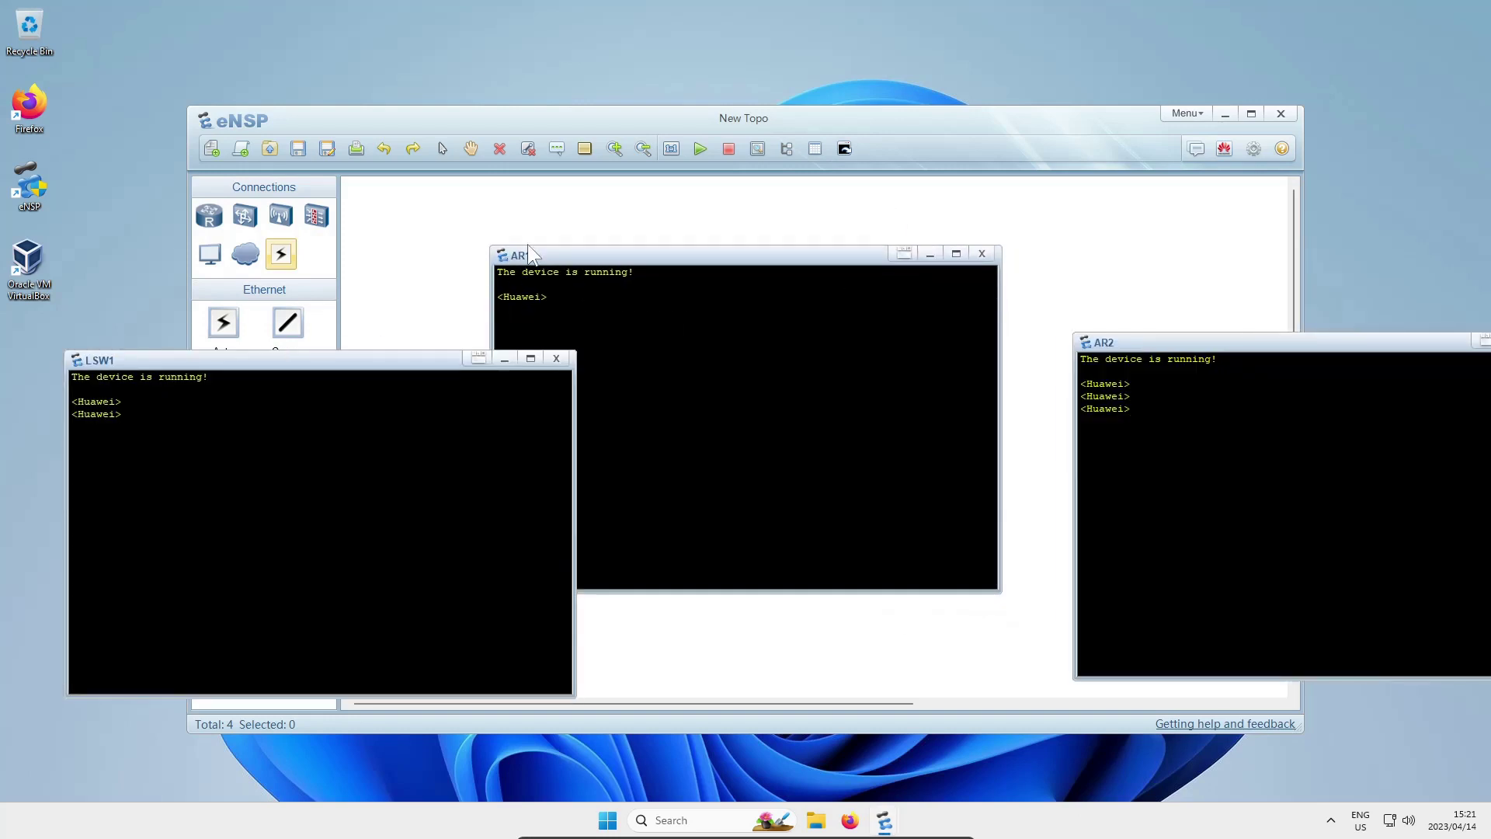
pyautogui.moveTo(528, 247); pyautogui.dragTo(303, 168)
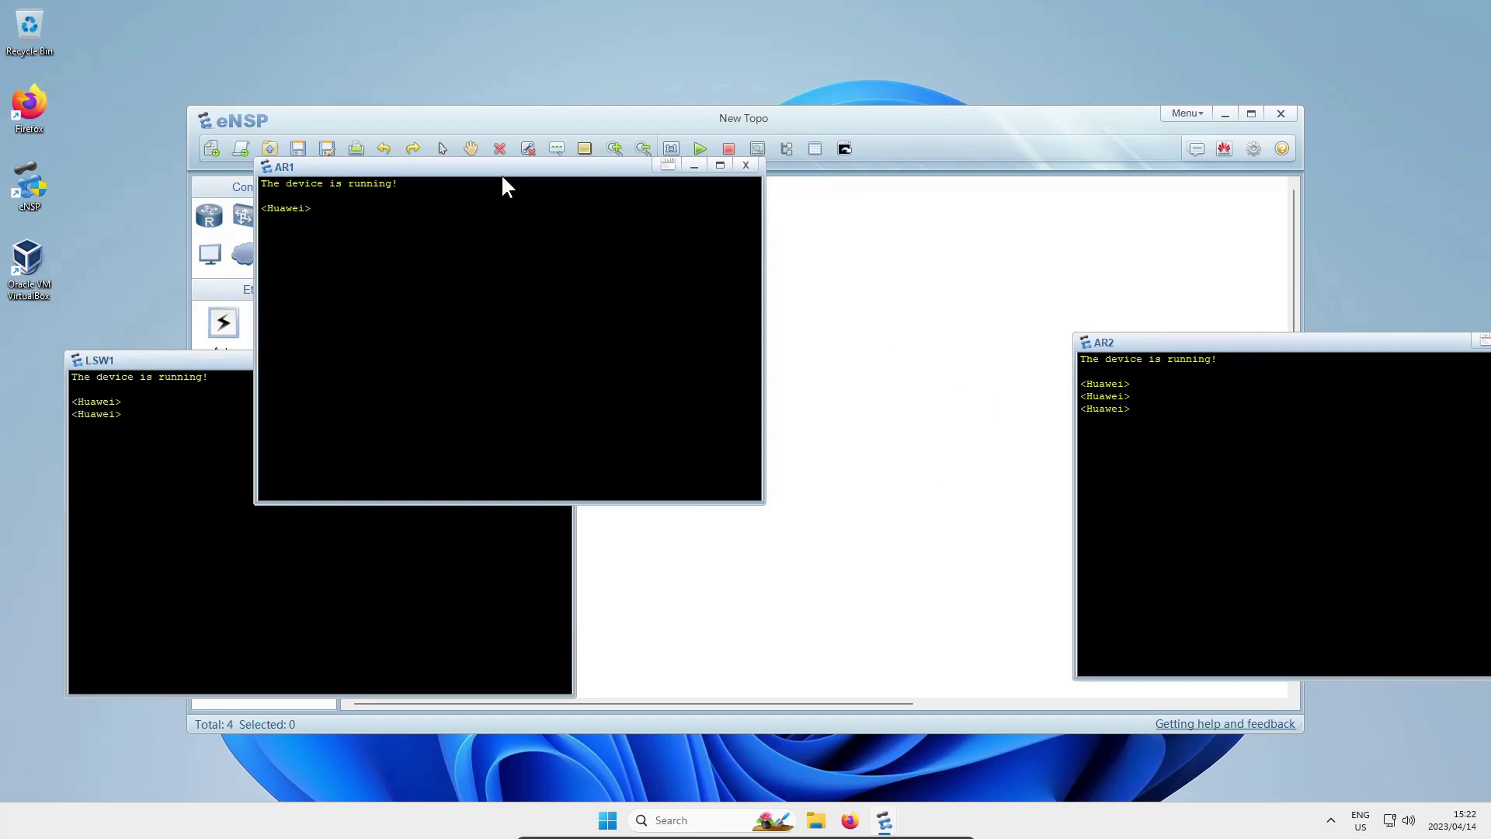
pyautogui.moveTo(499, 166); pyautogui.dragTo(738, 168)
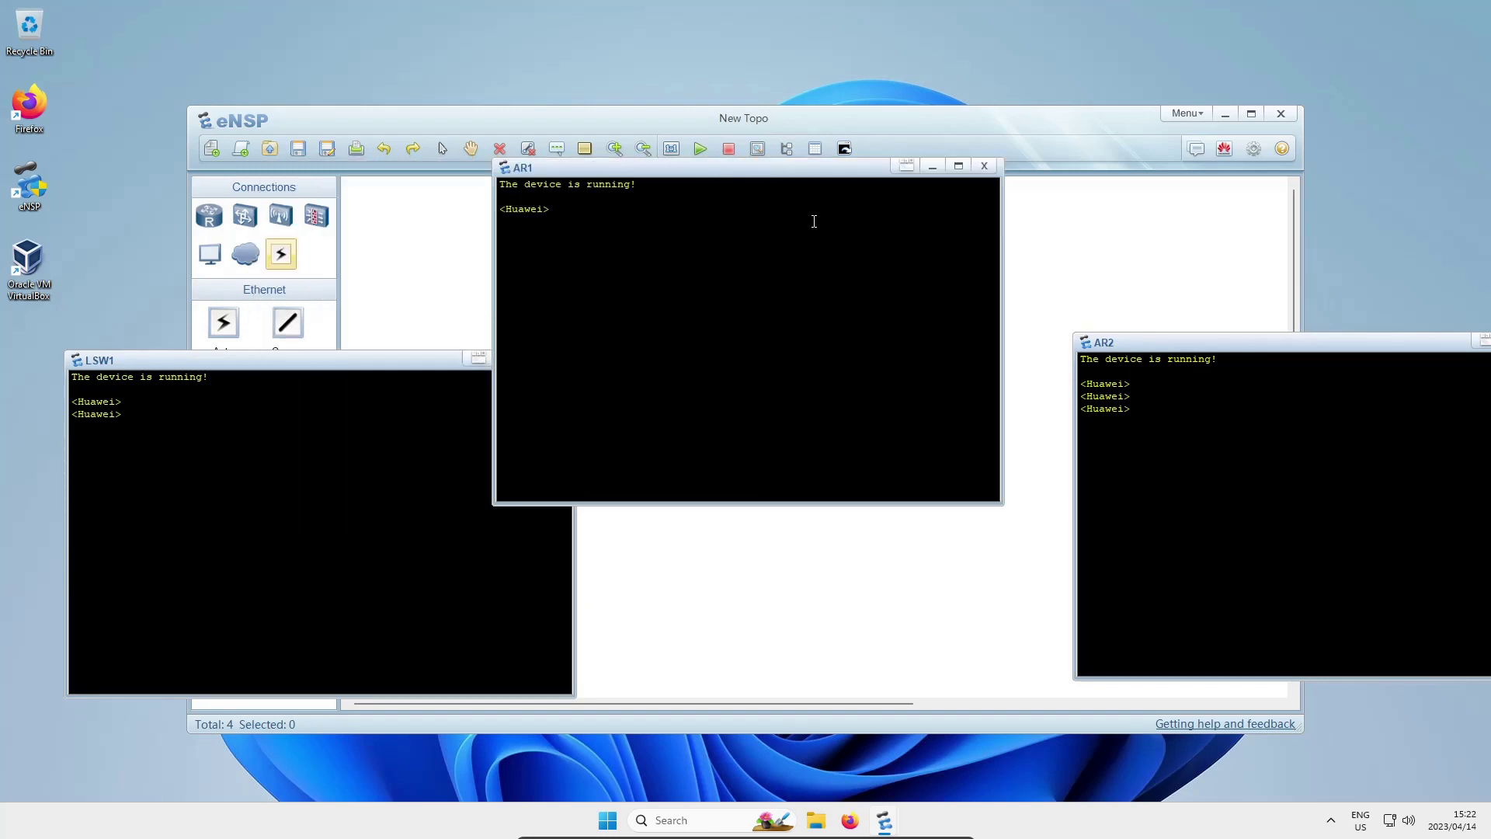
# Step: Merge the consoles into one tabbed window, check the LSW1, AR2 and AR1 tabs, then close it
pyautogui.click(907, 166)
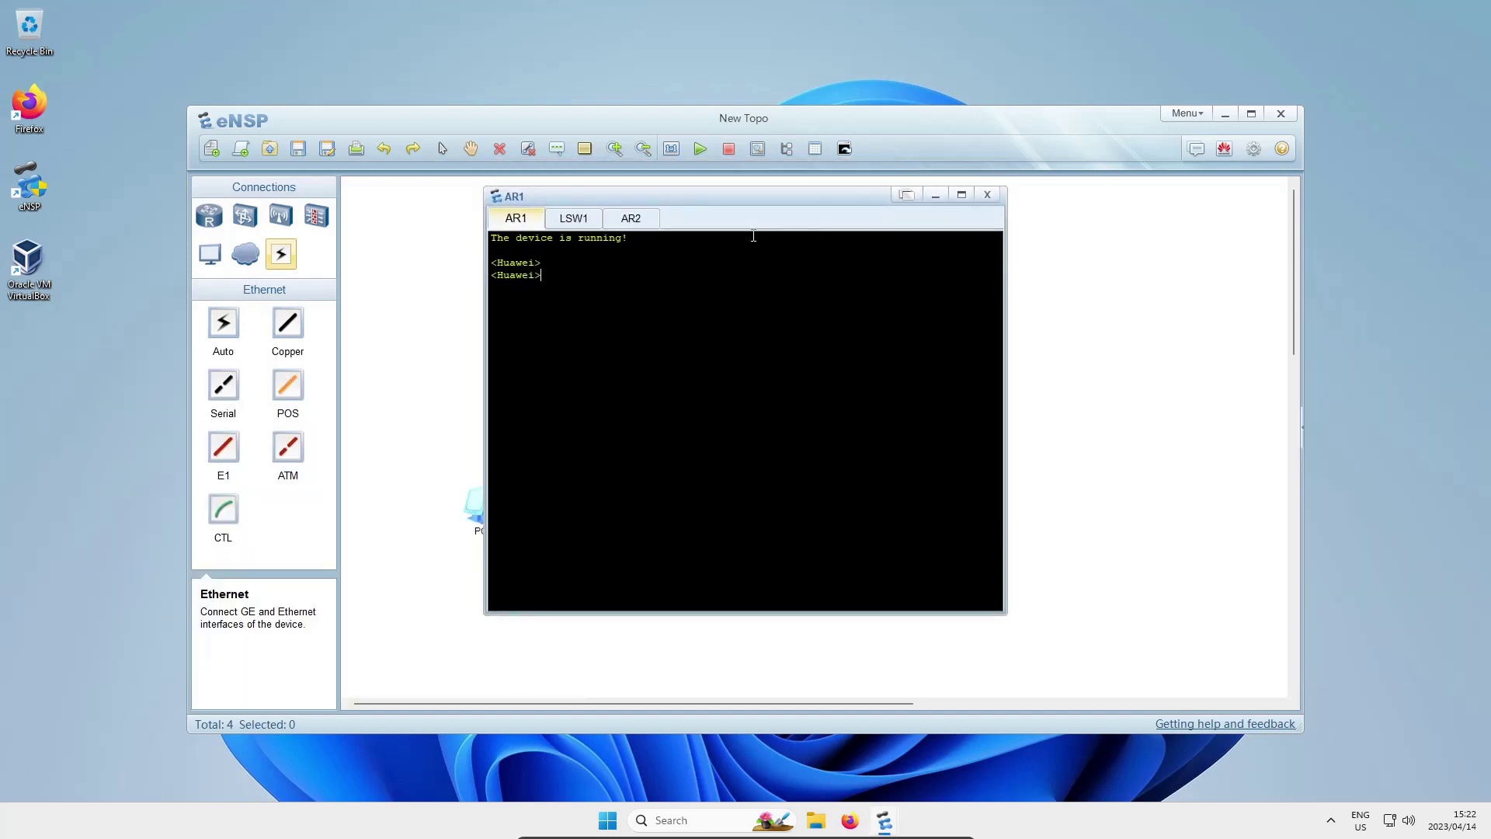
pyautogui.click(587, 220)
pyautogui.click(631, 225)
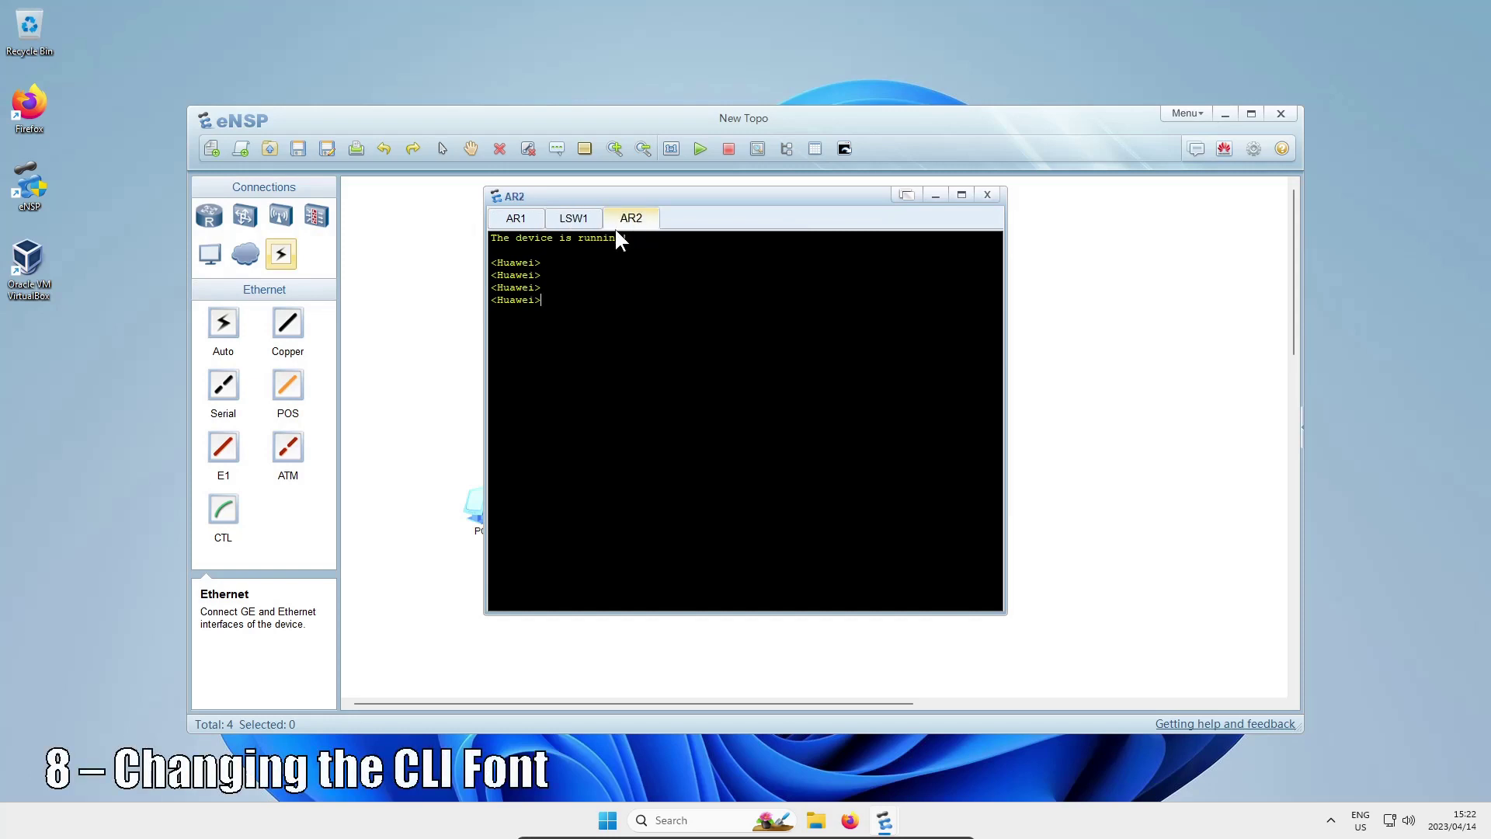
pyautogui.click(510, 223)
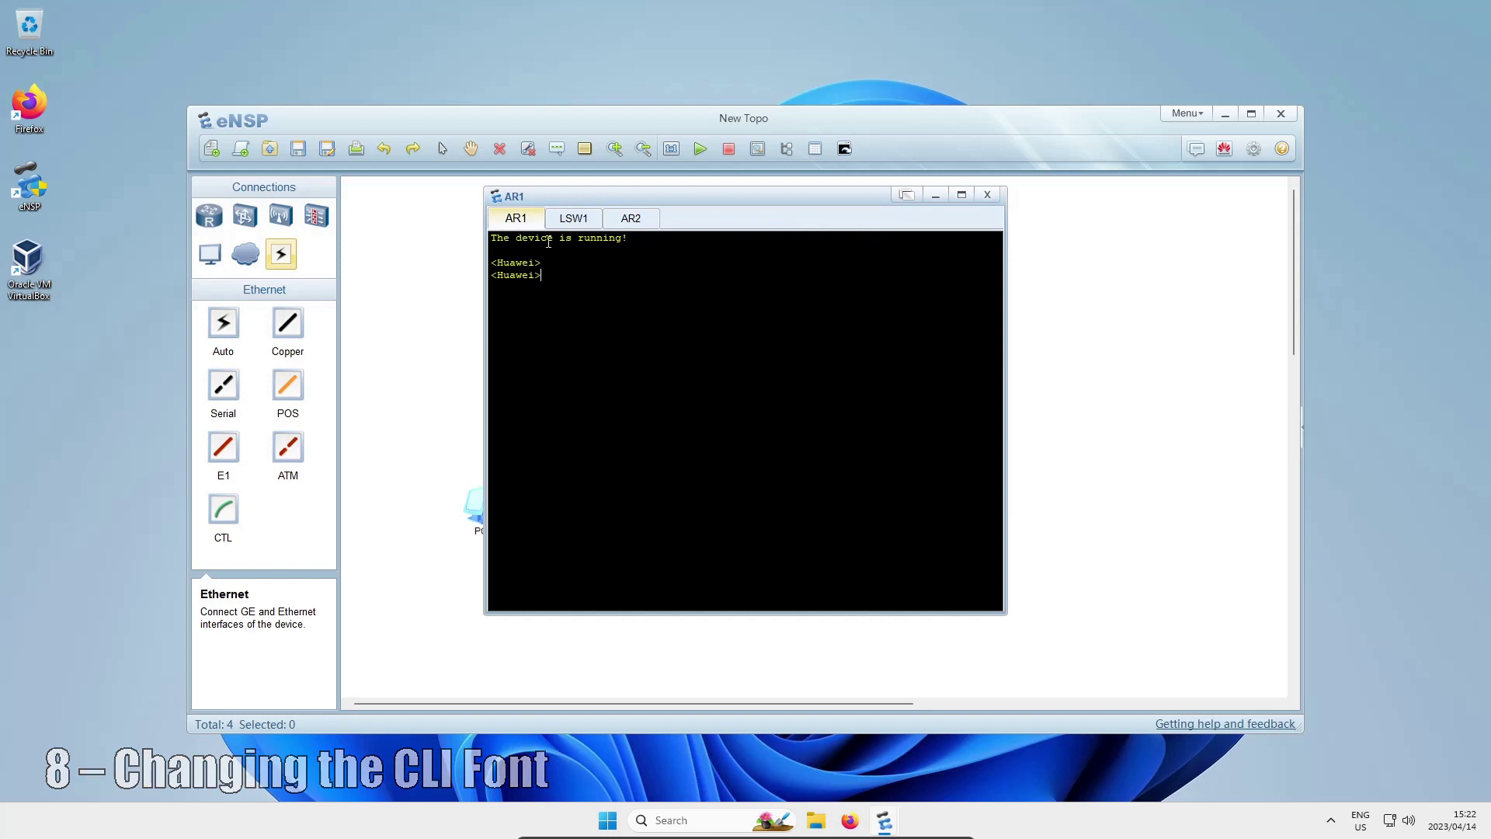
pyautogui.click(987, 196)
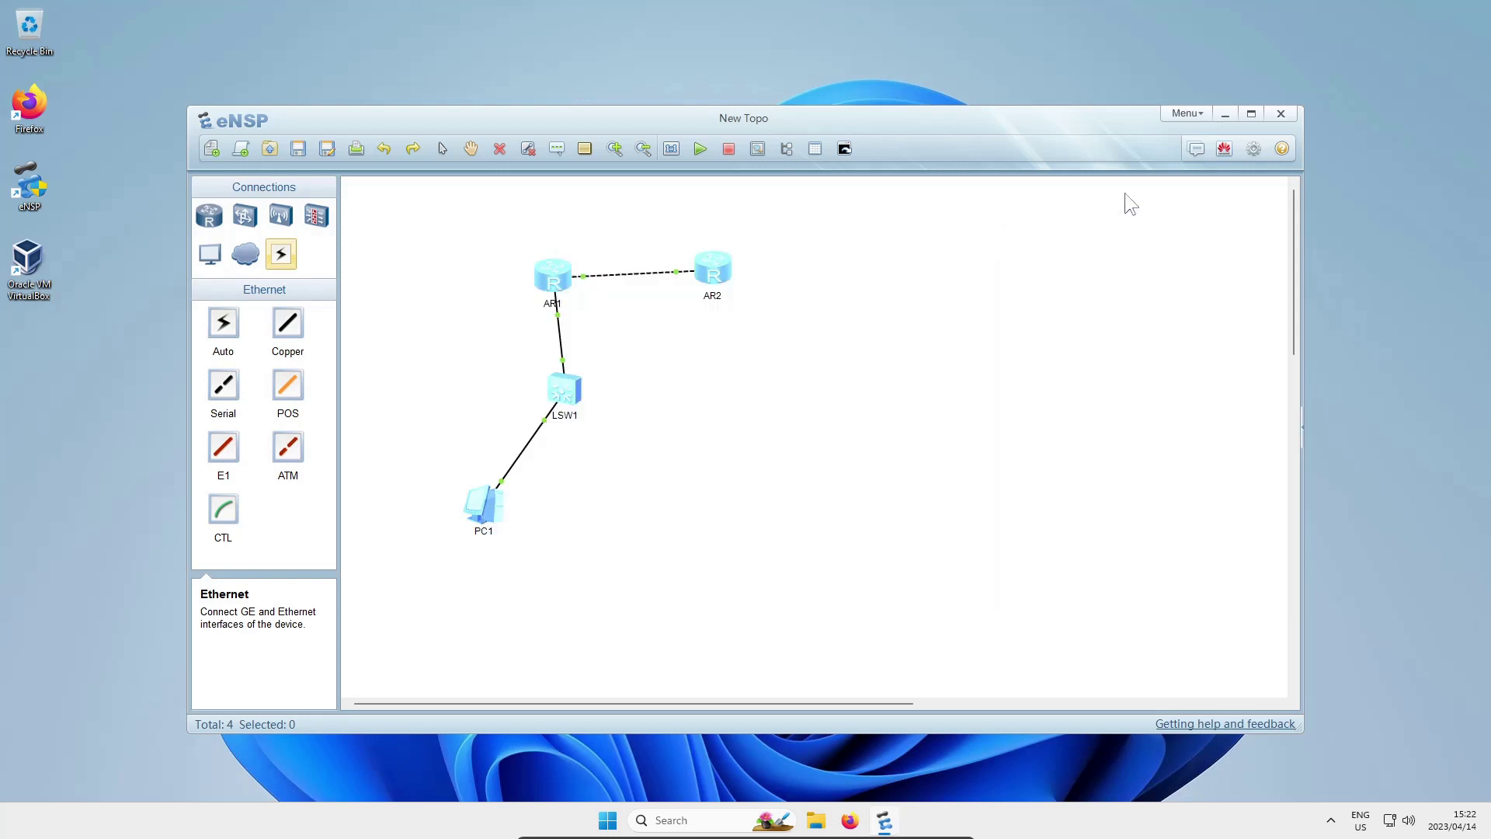
# Step: Set the console font to 16-point Courier New in light grey, then check it in AR2's console
pyautogui.click(1253, 148)
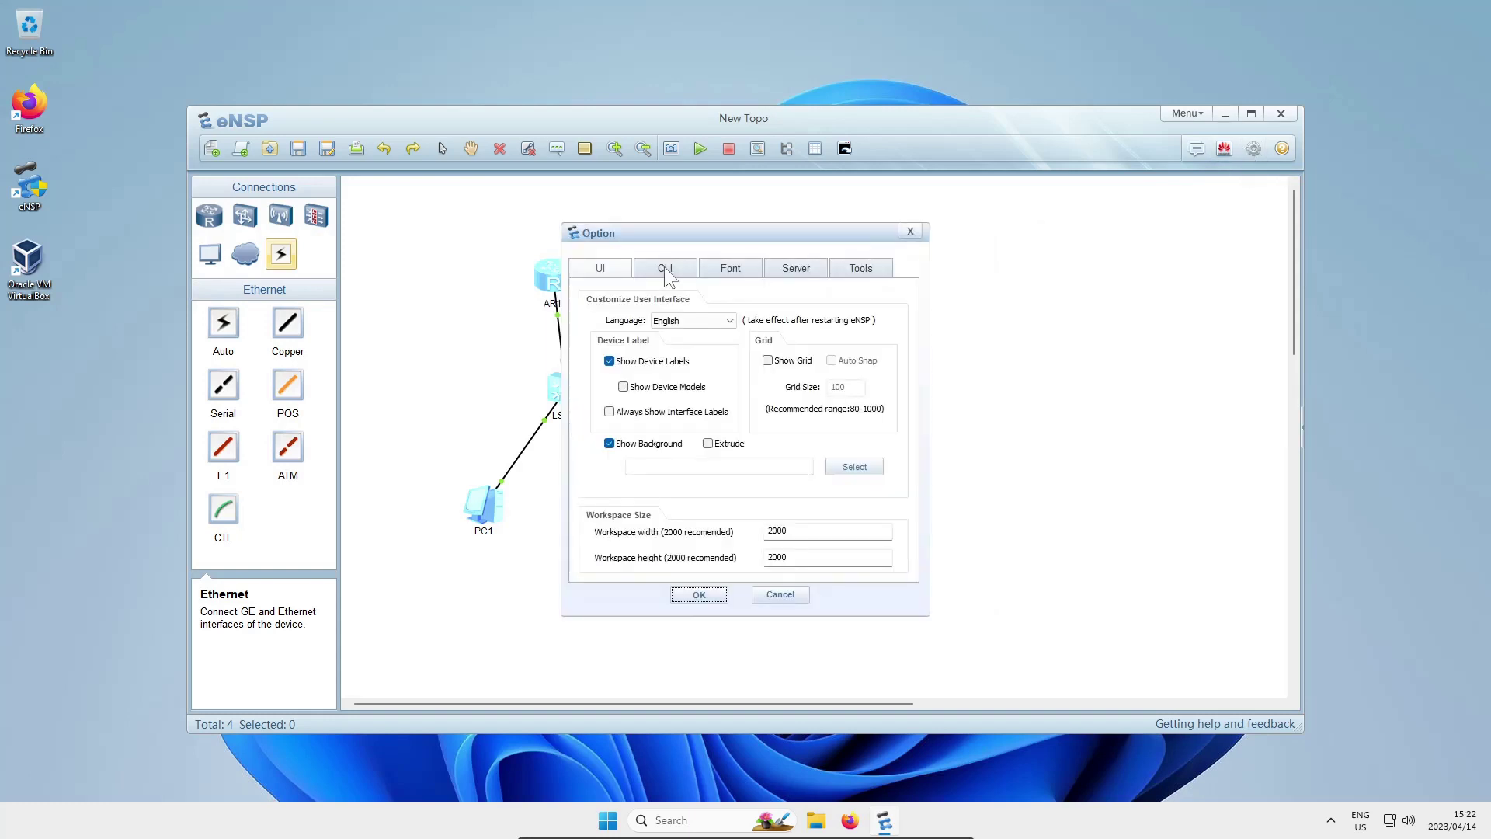
pyautogui.click(664, 267)
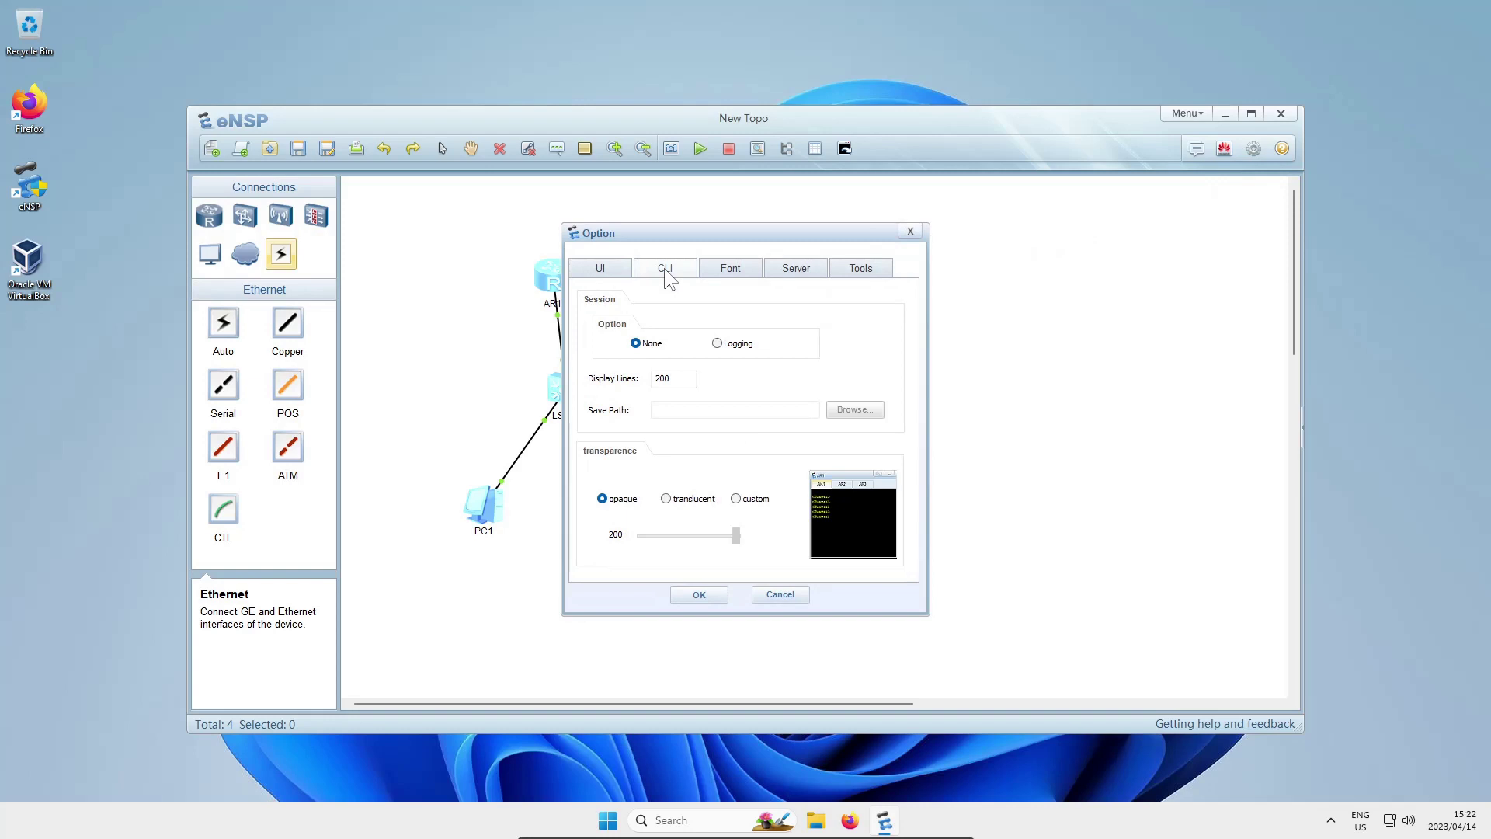
pyautogui.click(730, 272)
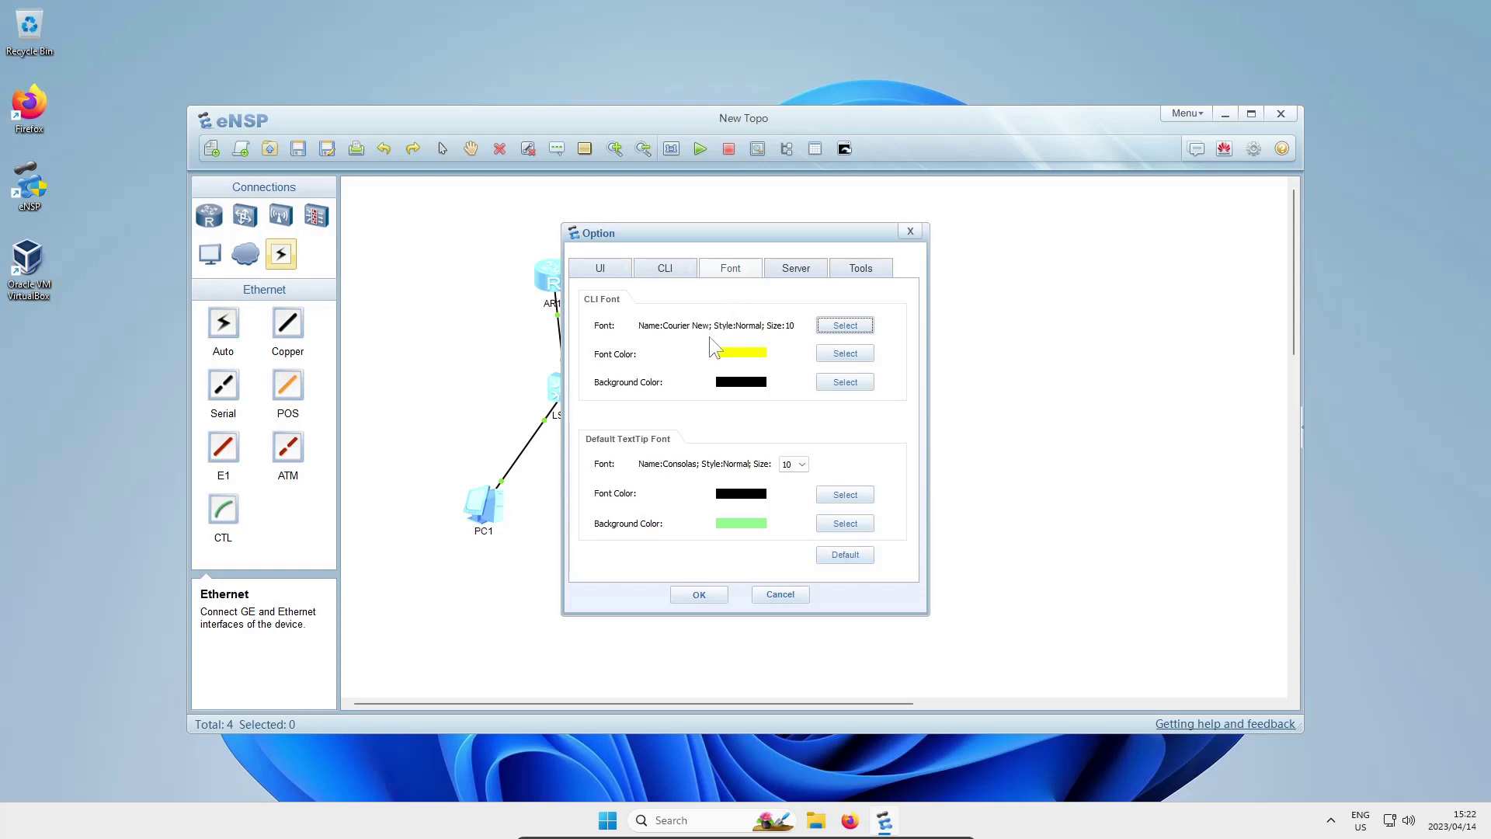
pyautogui.click(845, 325)
pyautogui.click(807, 407)
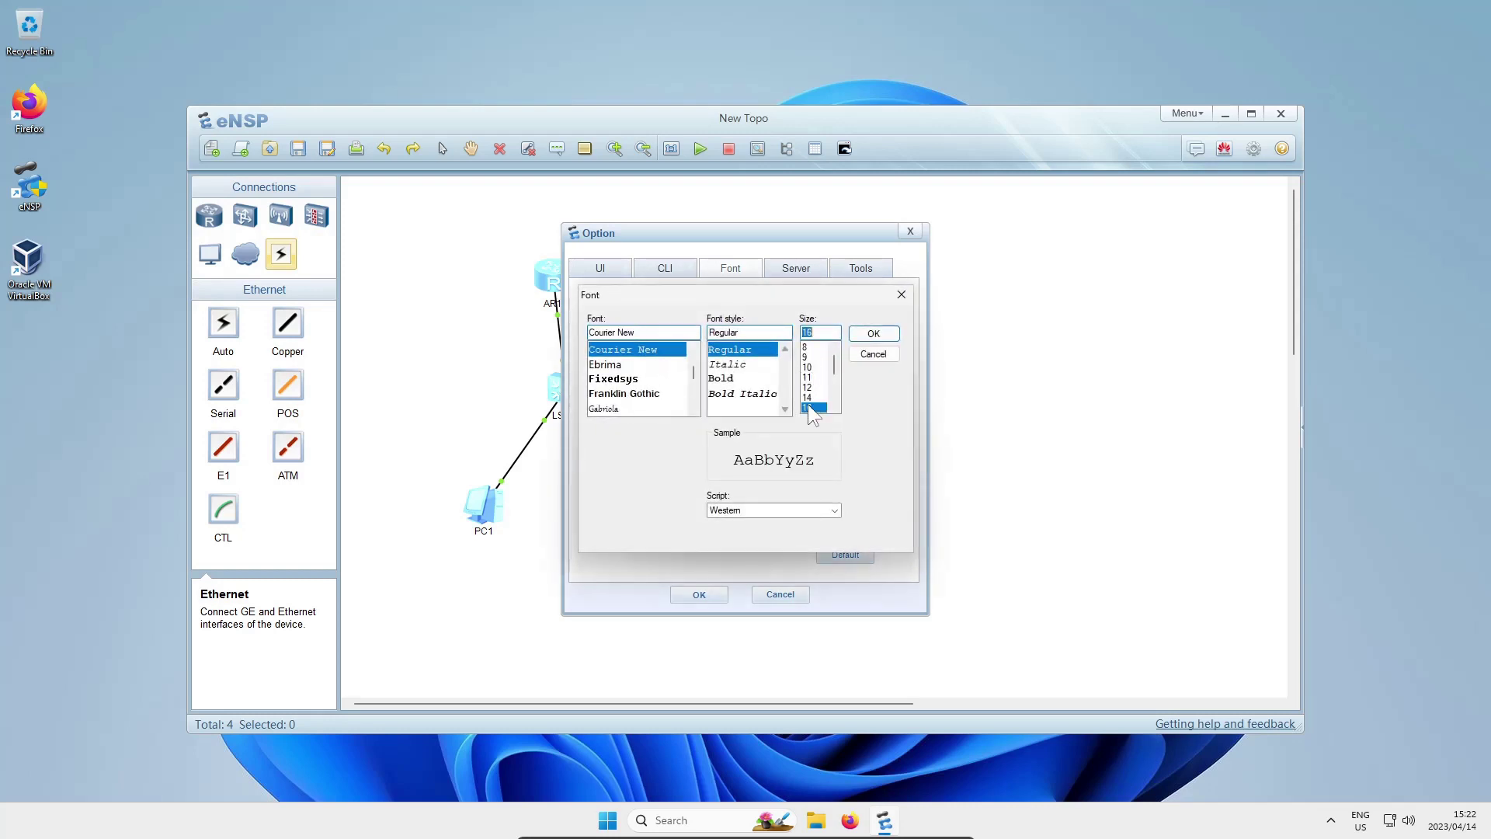
pyautogui.click(879, 333)
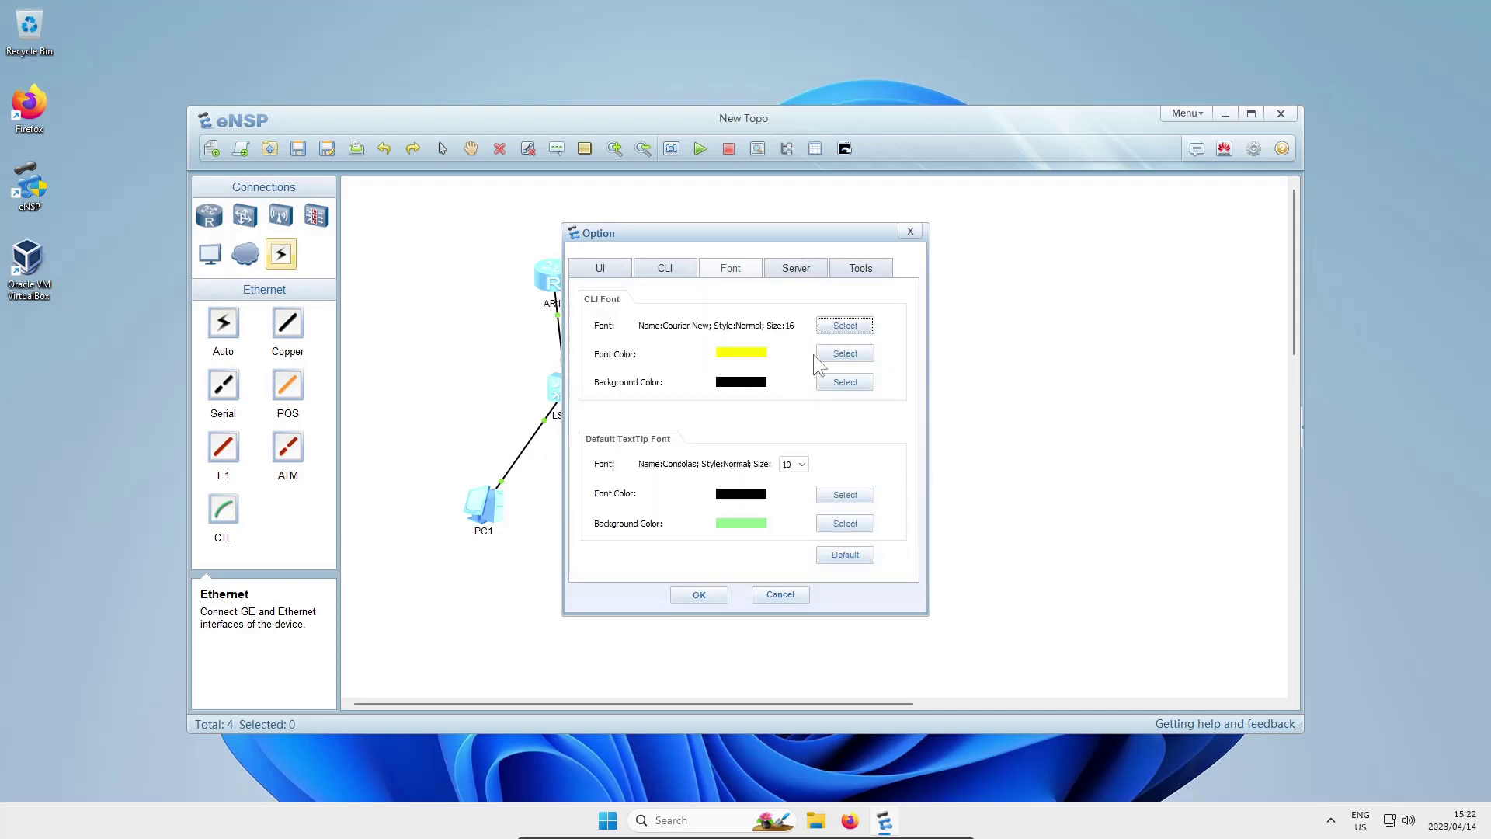
pyautogui.click(841, 353)
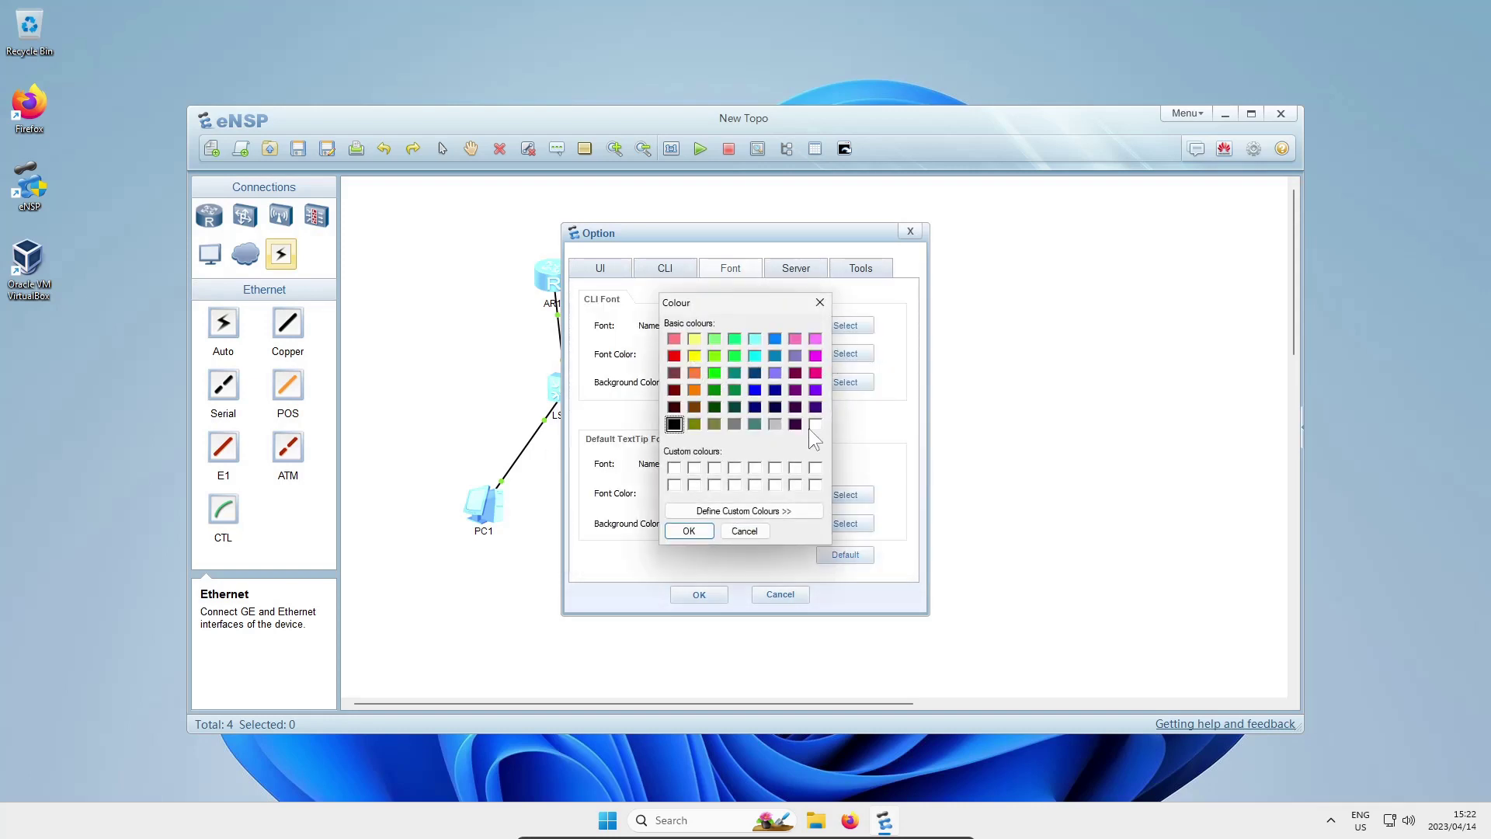
pyautogui.click(775, 424)
pyautogui.click(678, 535)
pyautogui.click(698, 596)
pyautogui.doubleClick(706, 274)
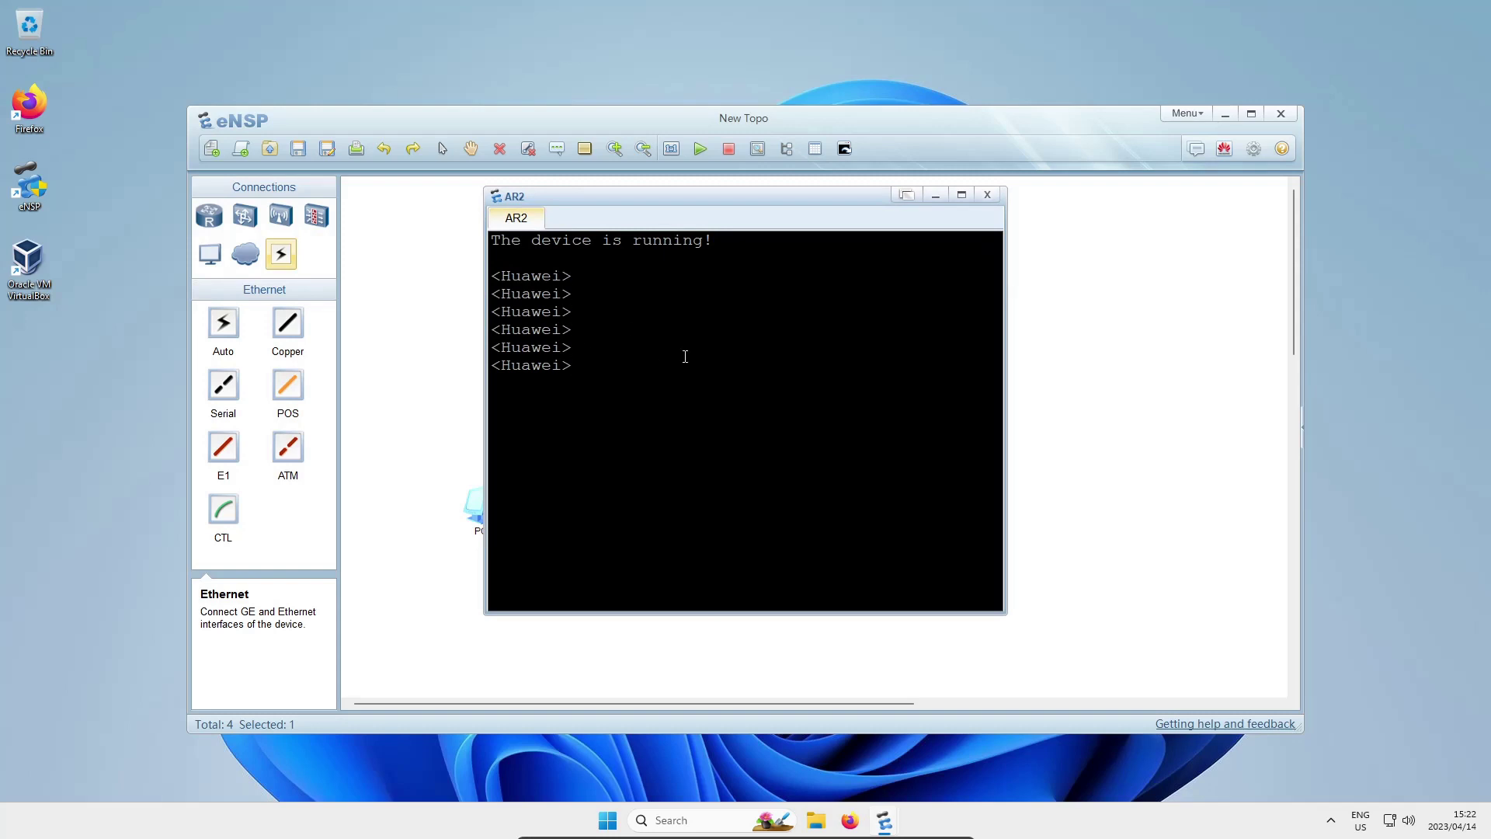
pyautogui.click(987, 194)
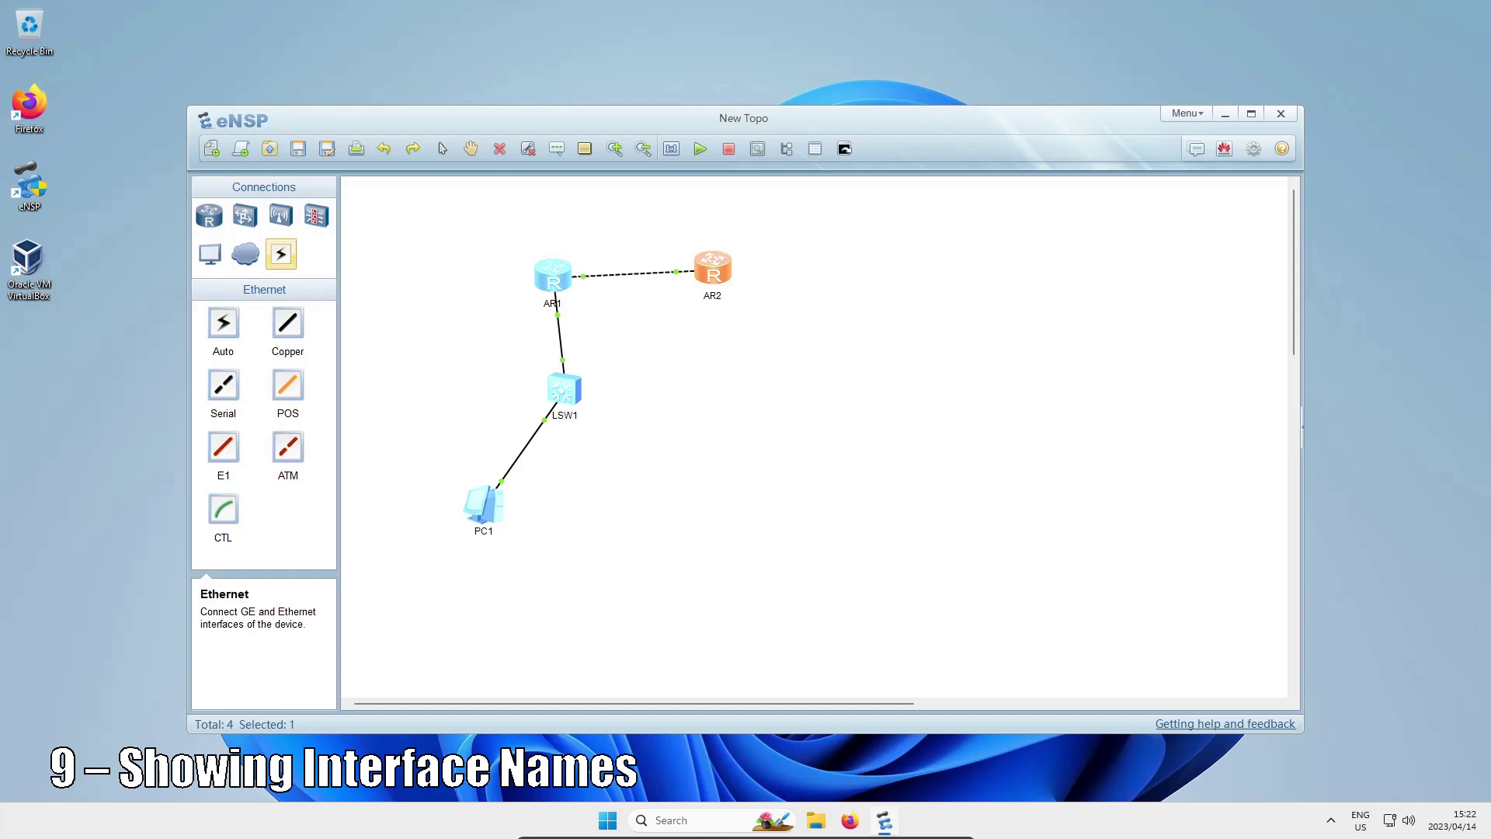
# Step: Show interface names on all links, then hide them again
pyautogui.click(788, 149)
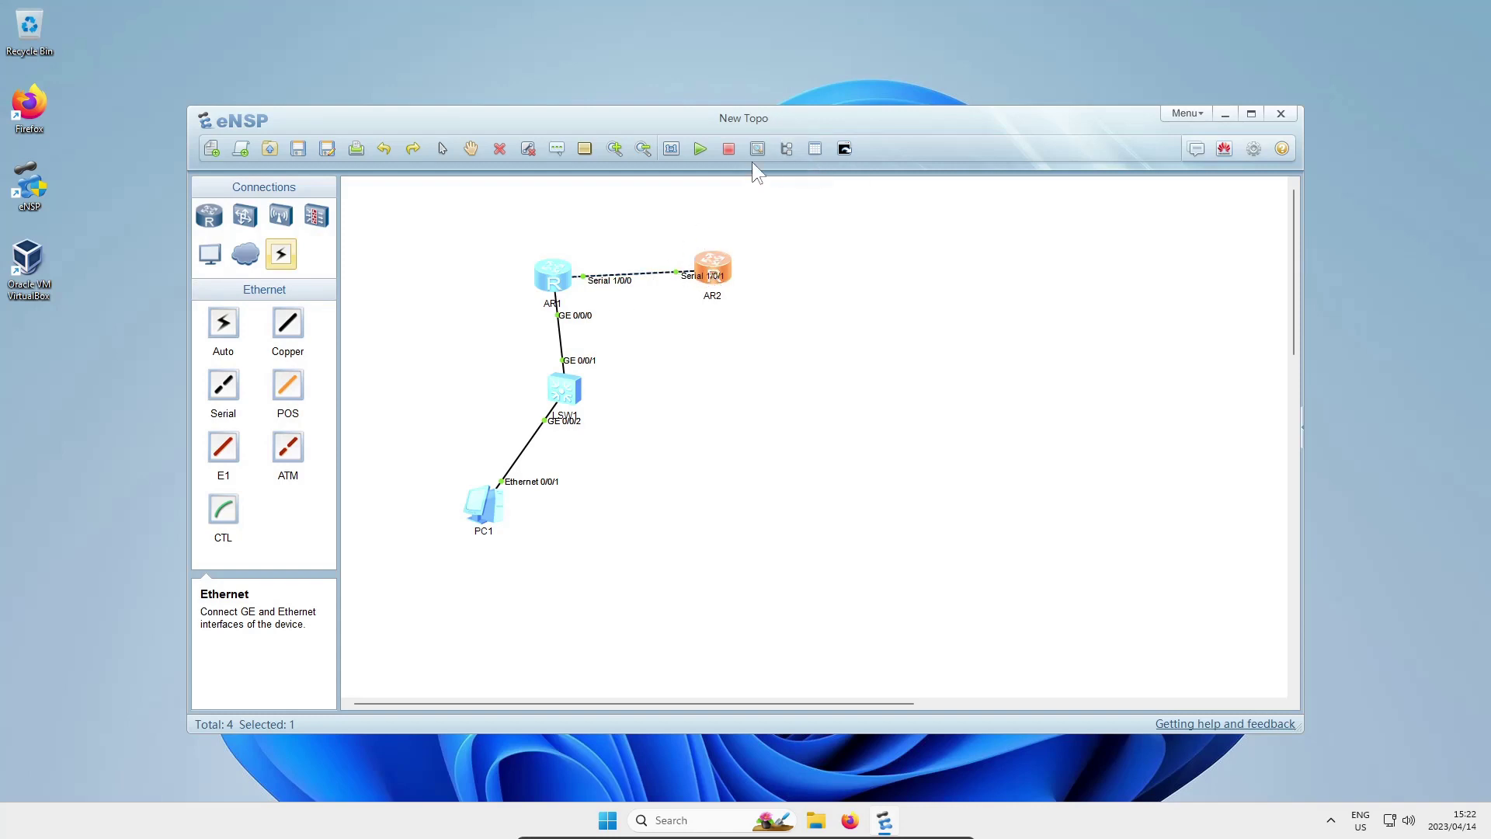
pyautogui.click(790, 150)
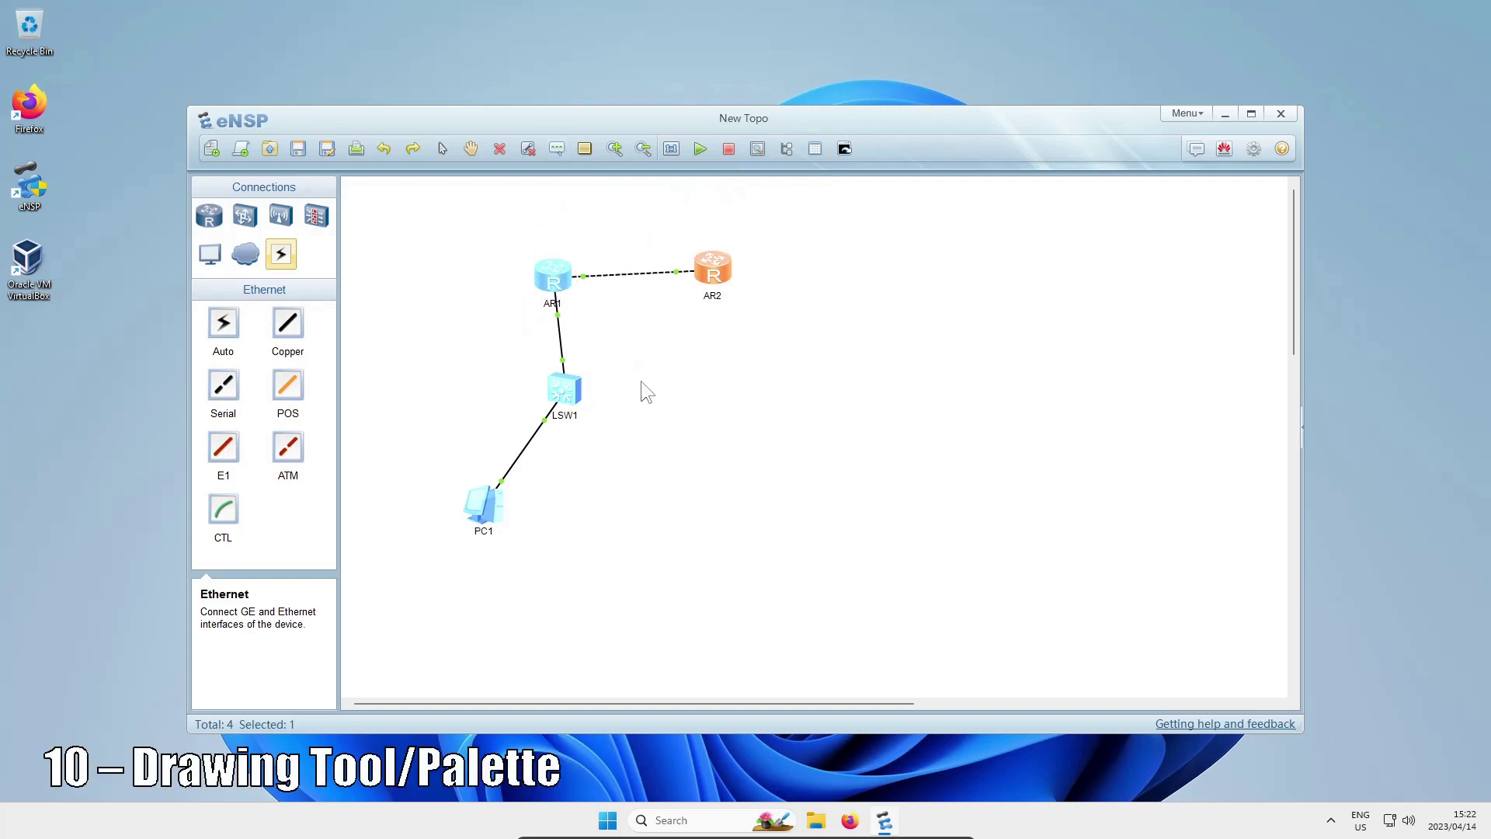
# Step: Draw a blue filled ellipse around router AR2
pyautogui.click(585, 150)
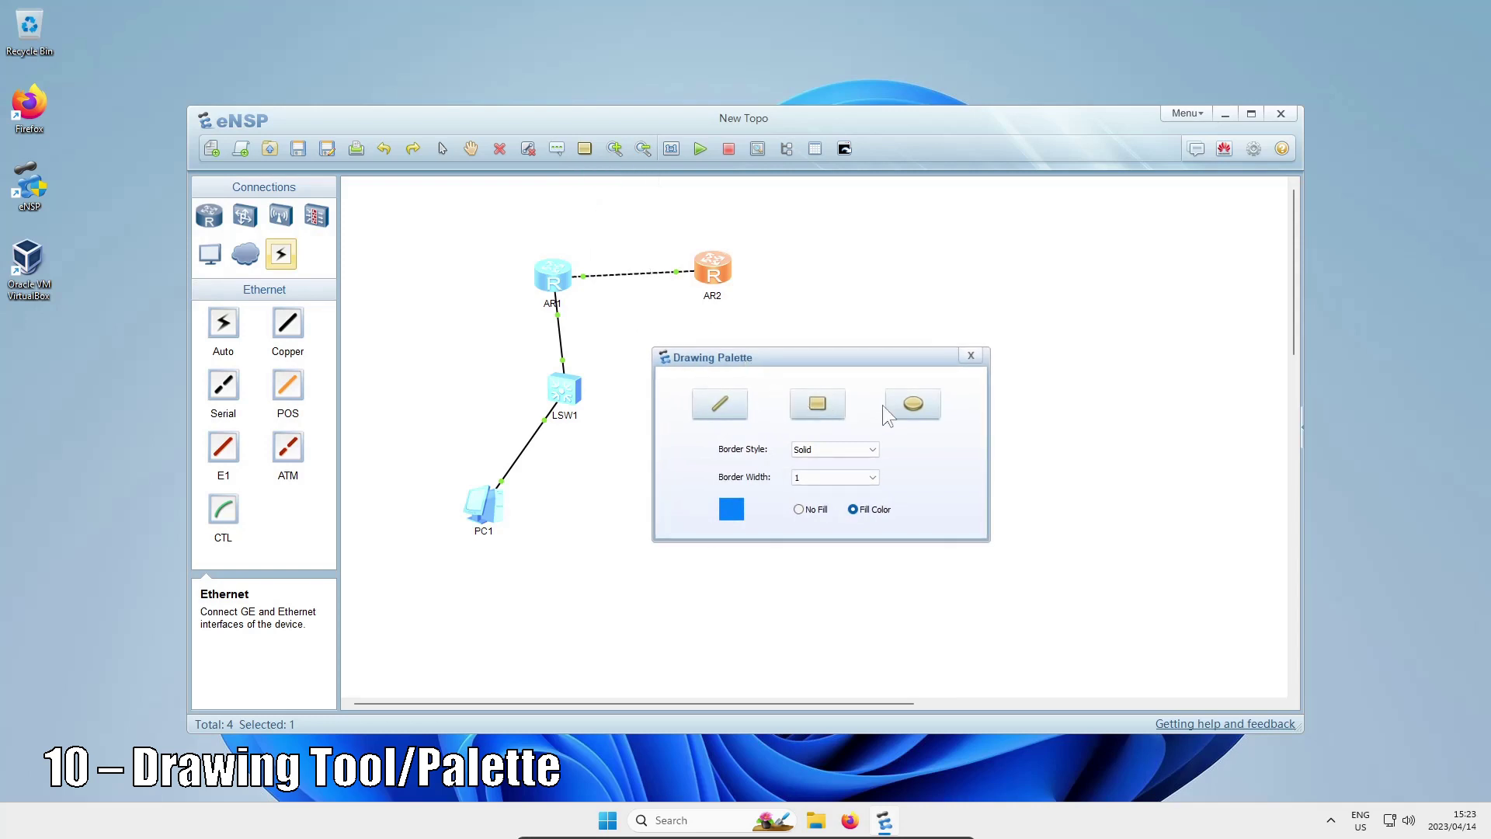
pyautogui.click(925, 403)
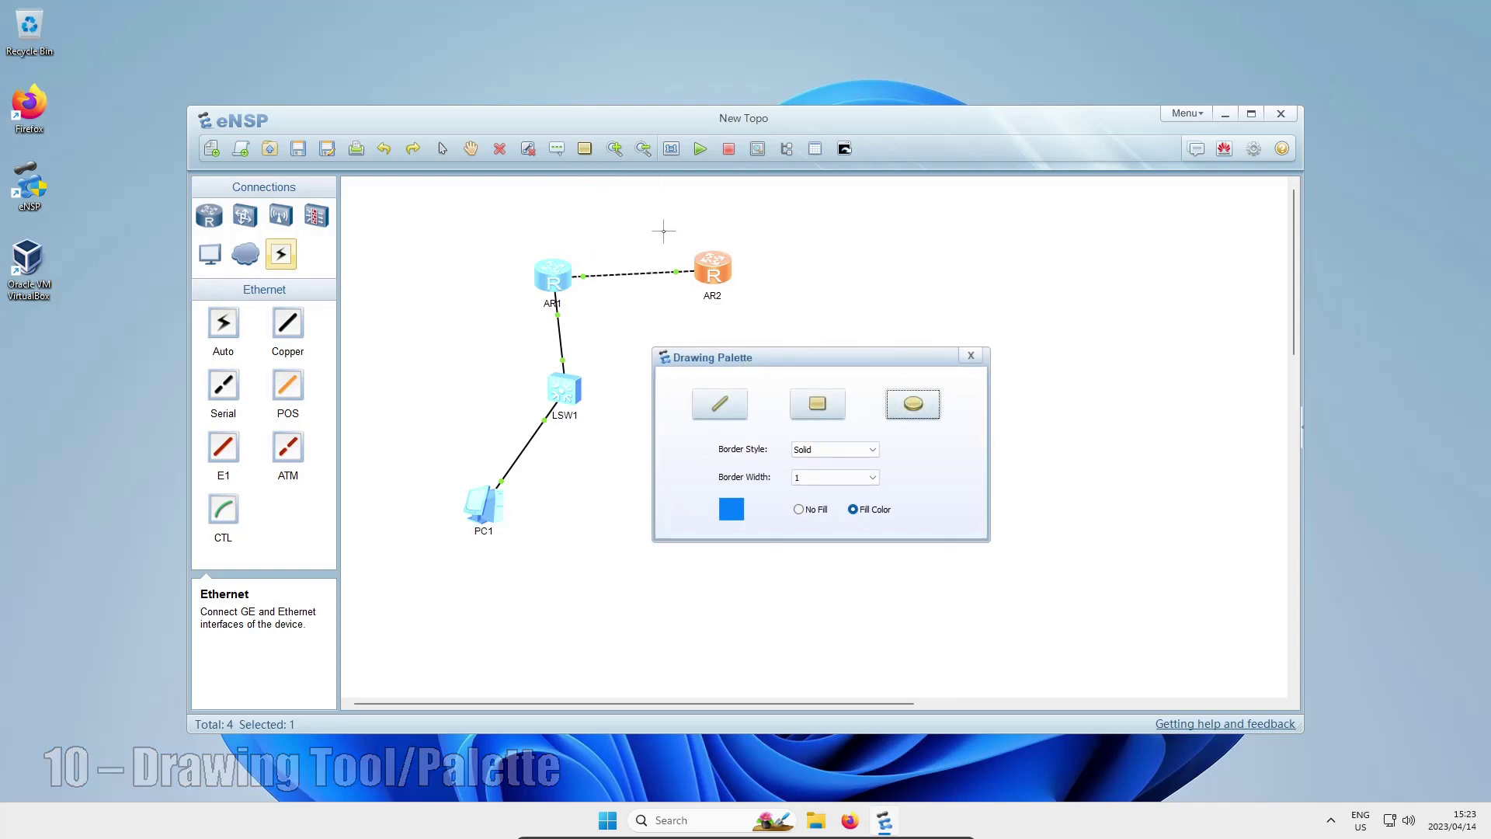
pyautogui.moveTo(652, 218); pyautogui.dragTo(817, 346)
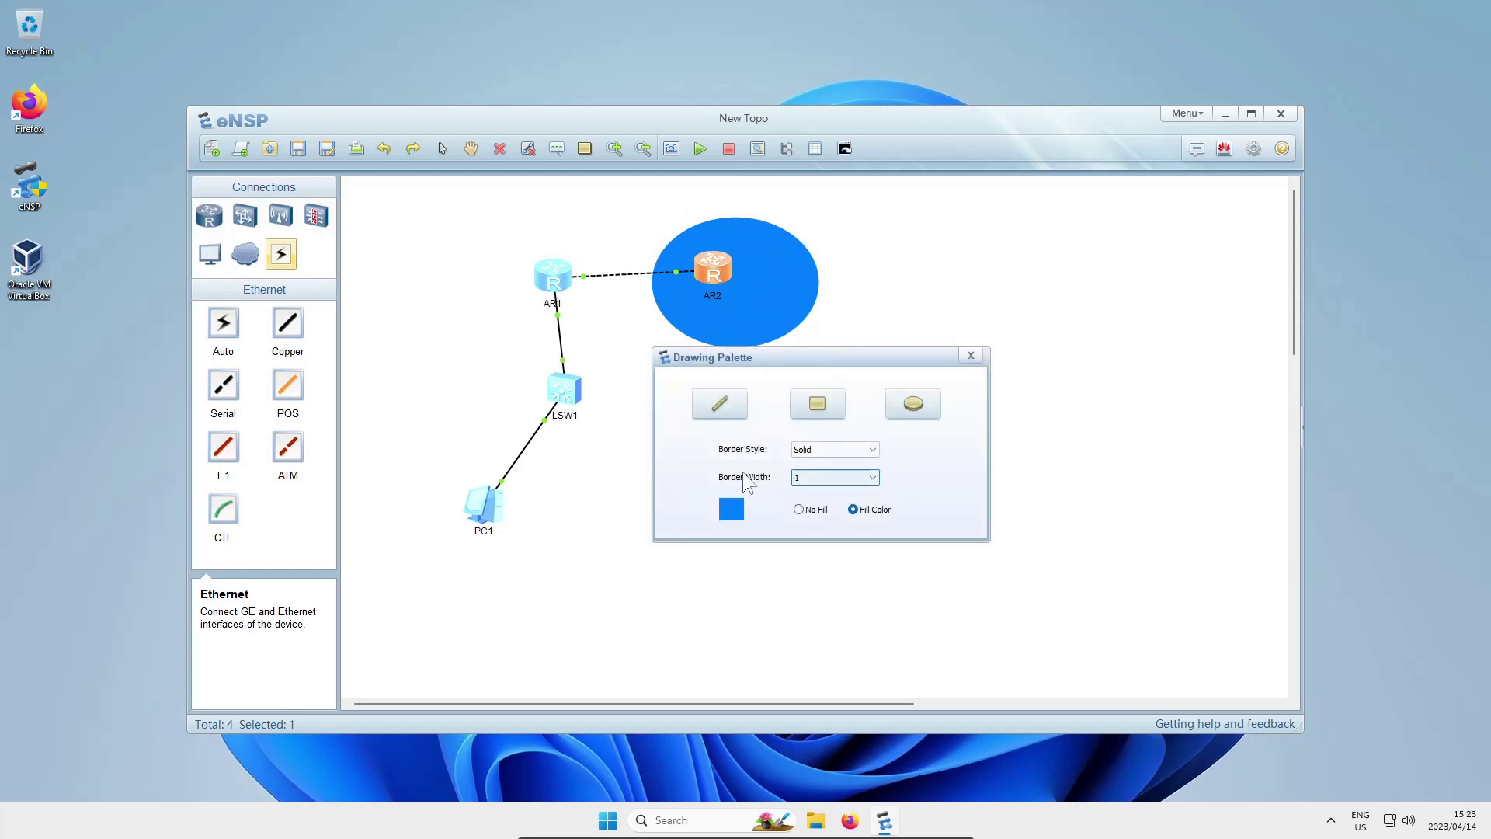
pyautogui.click(749, 304)
pyautogui.moveTo(775, 298); pyautogui.dragTo(765, 294)
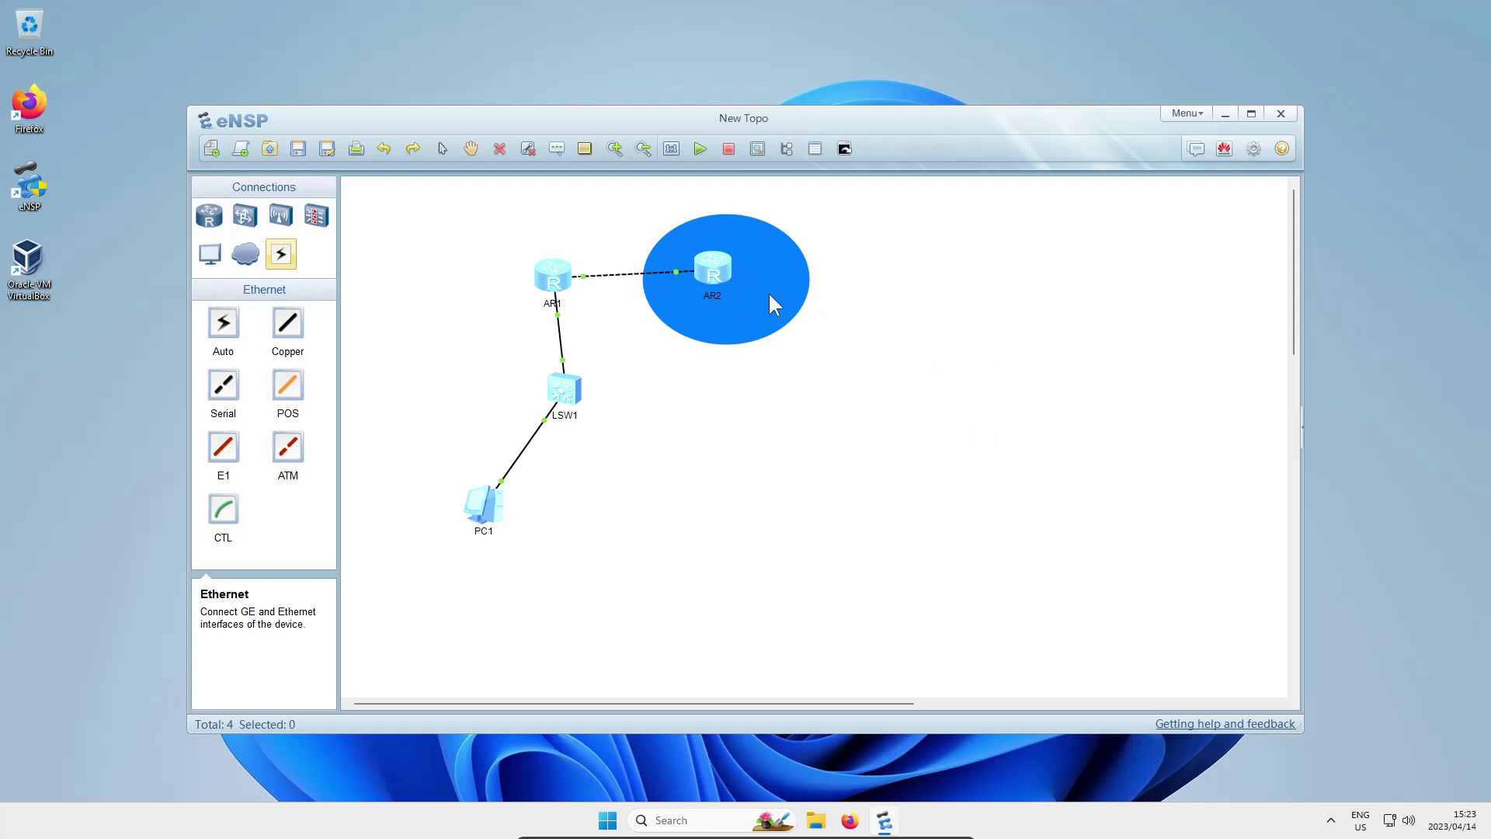
# Step: Recolour the ellipse orange and nudge it slightly left
pyautogui.rightClick(770, 296)
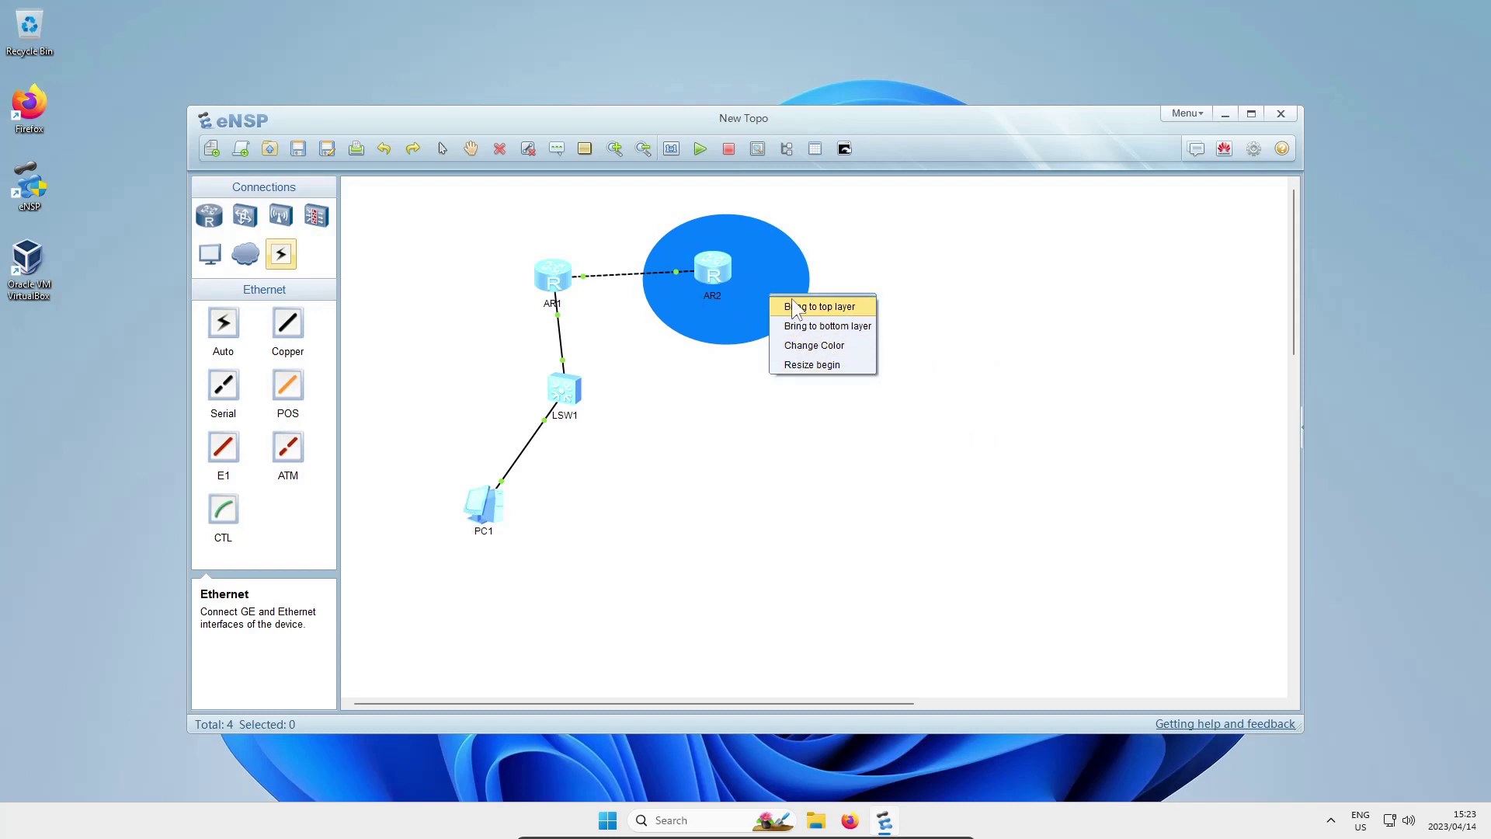
pyautogui.click(789, 356)
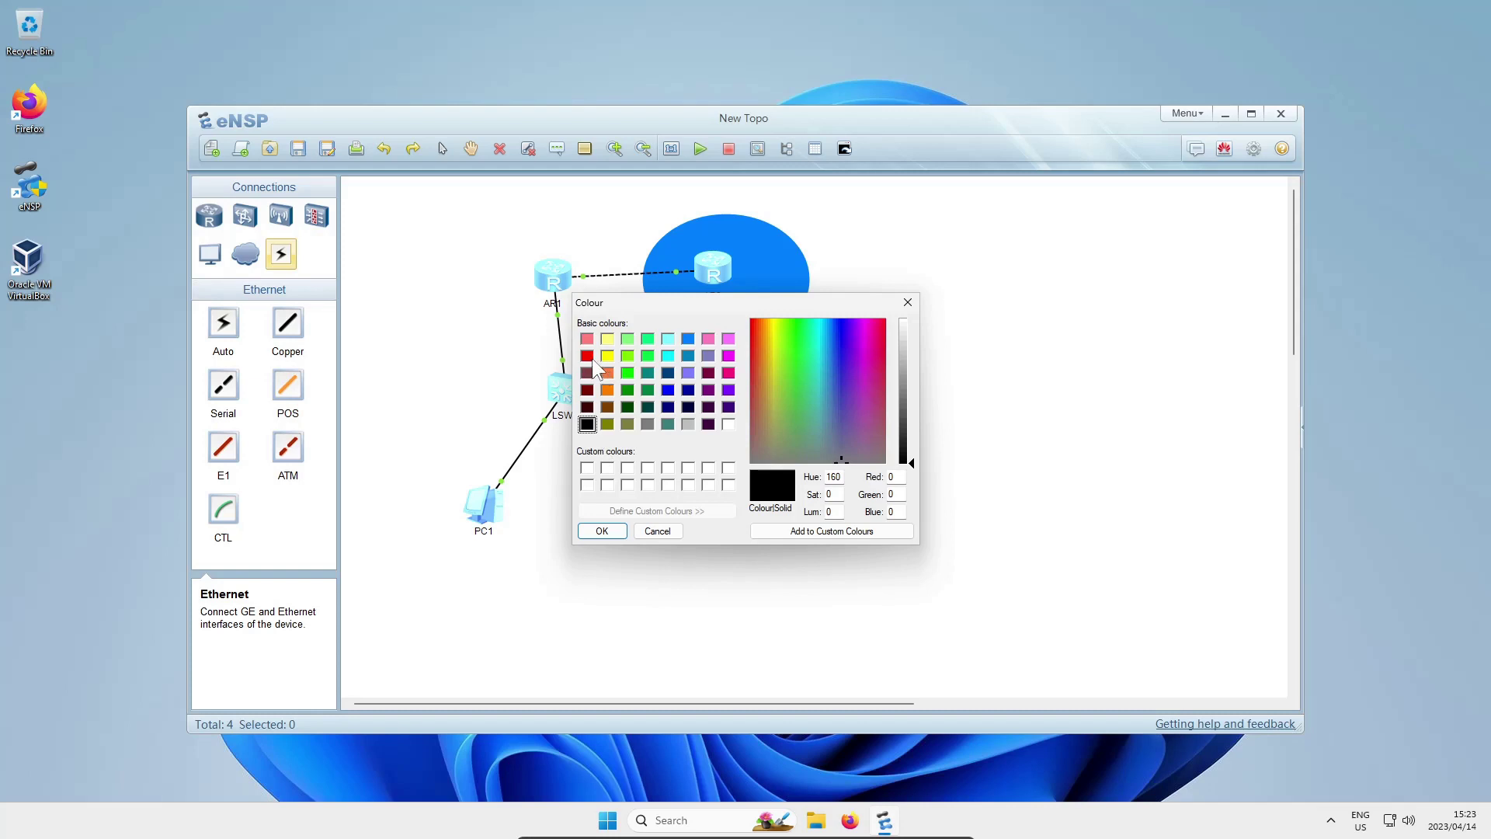
pyautogui.click(611, 379)
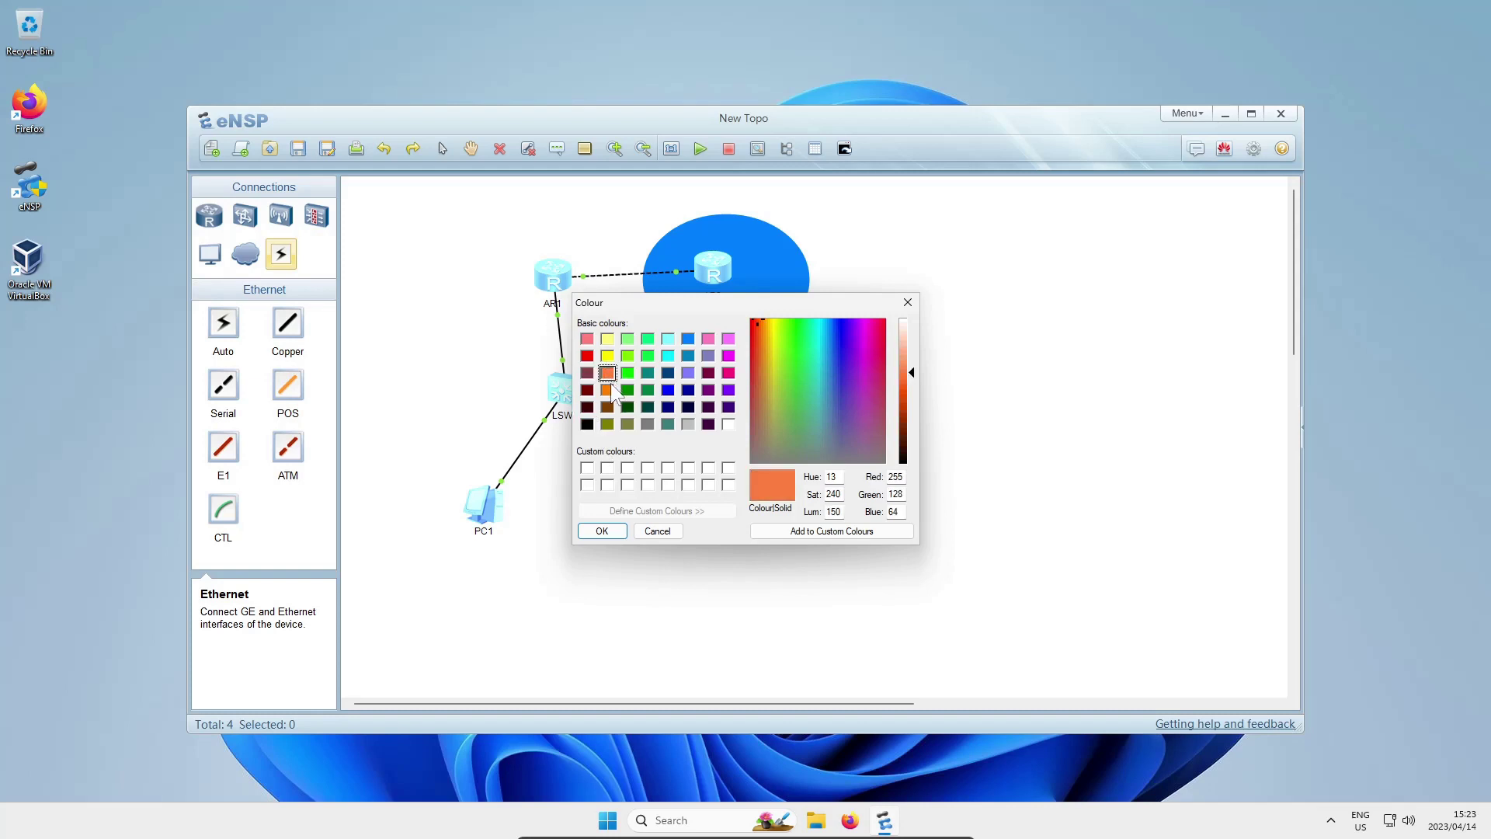
pyautogui.click(598, 530)
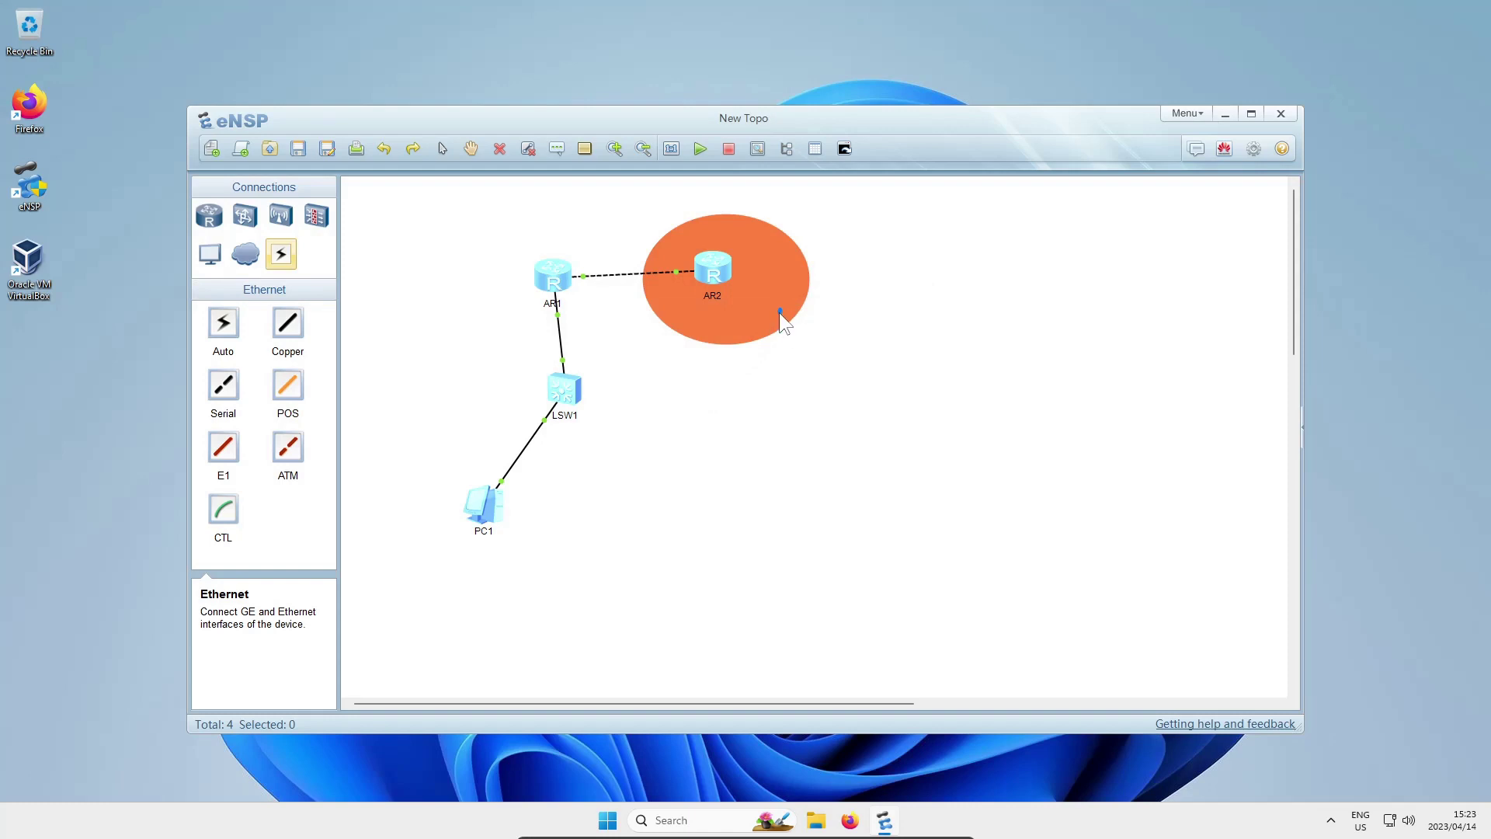
pyautogui.moveTo(758, 320); pyautogui.dragTo(749, 320)
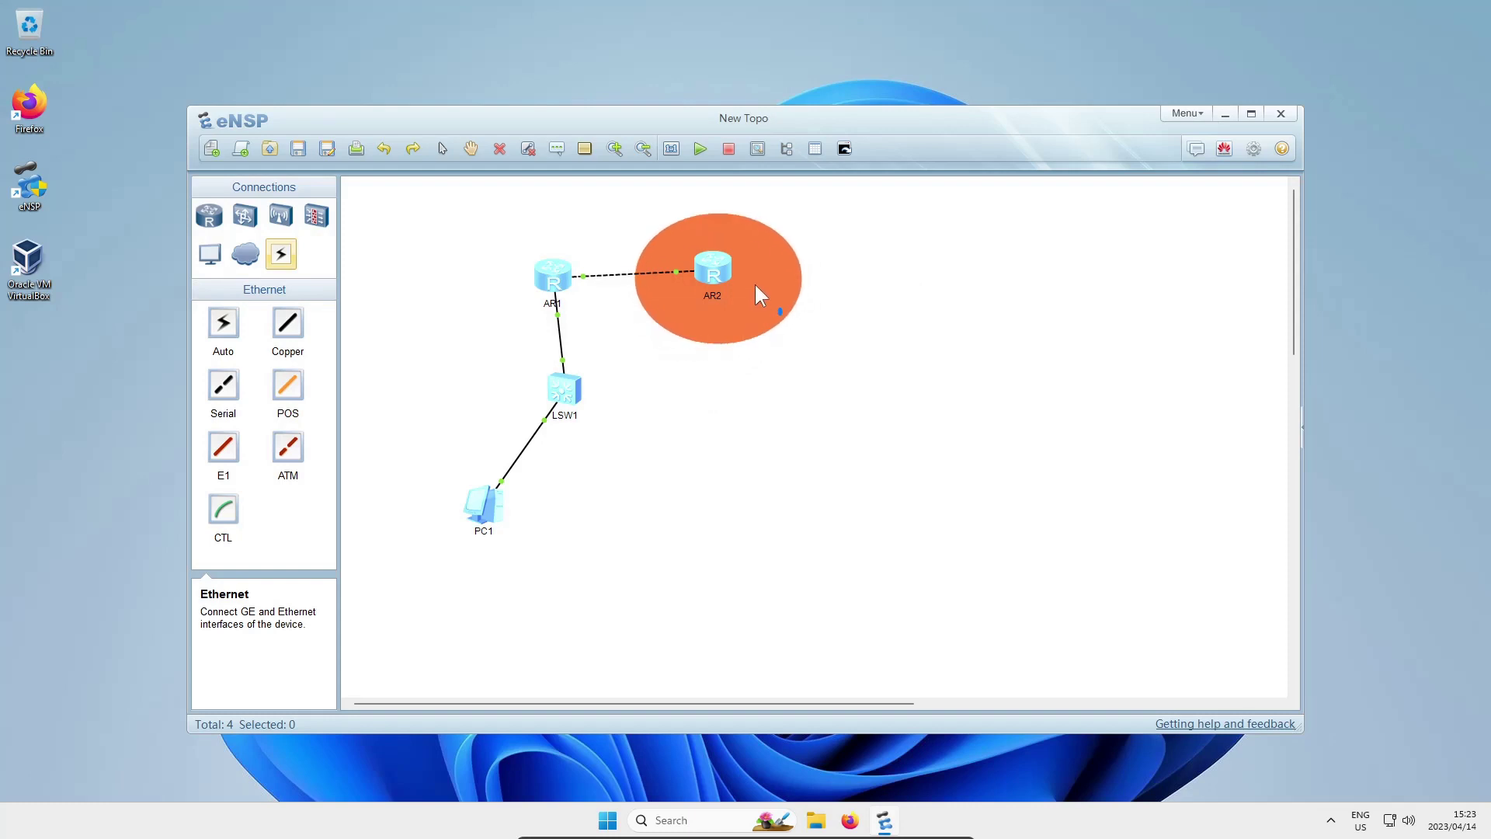
pyautogui.rightClick(755, 283)
pyautogui.click(876, 405)
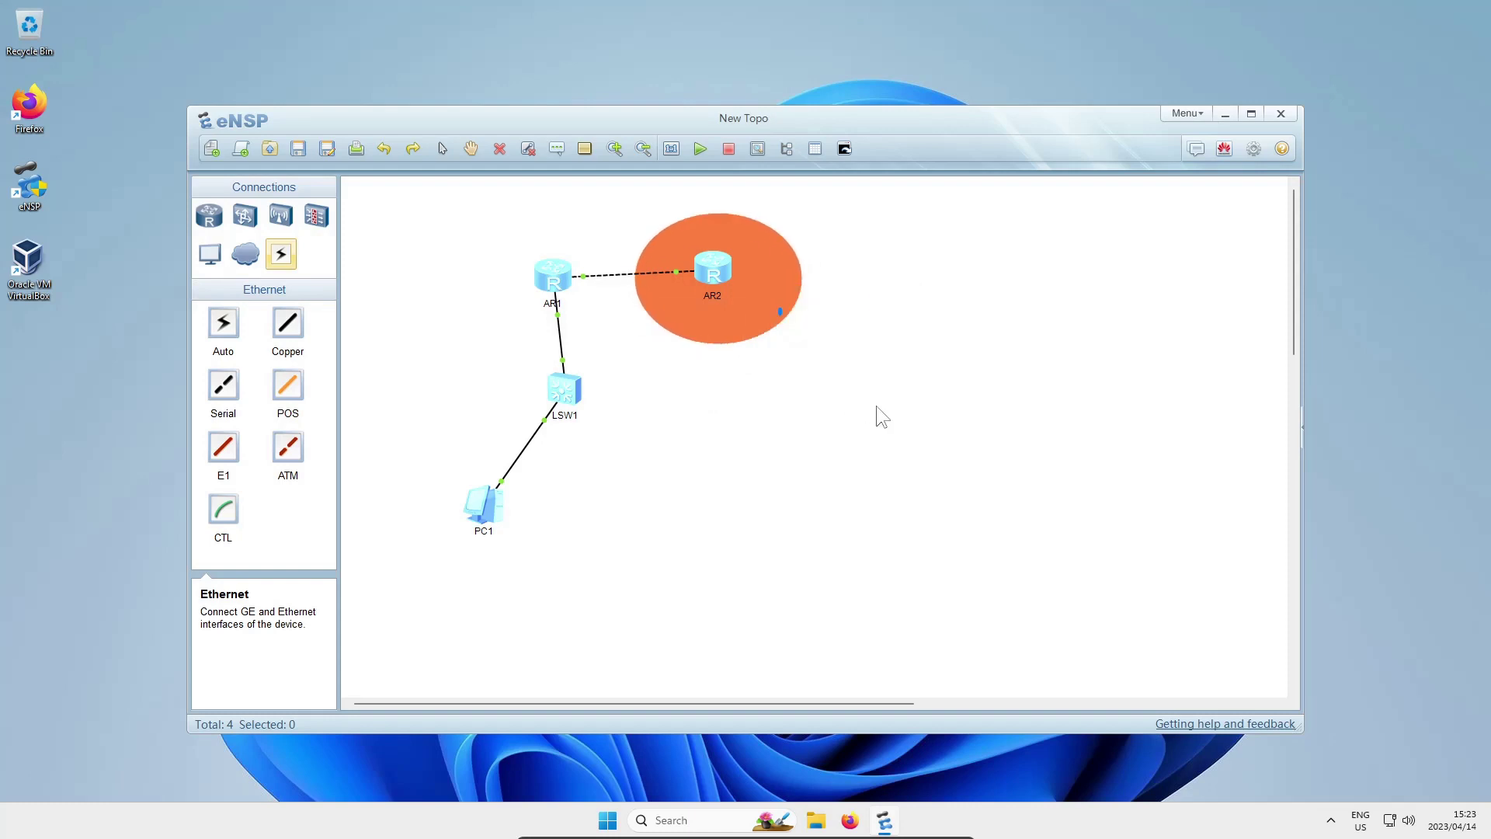
# Step: Add an 'Internet' text label inside the orange ellipse
pyautogui.click(556, 150)
pyautogui.click(698, 237)
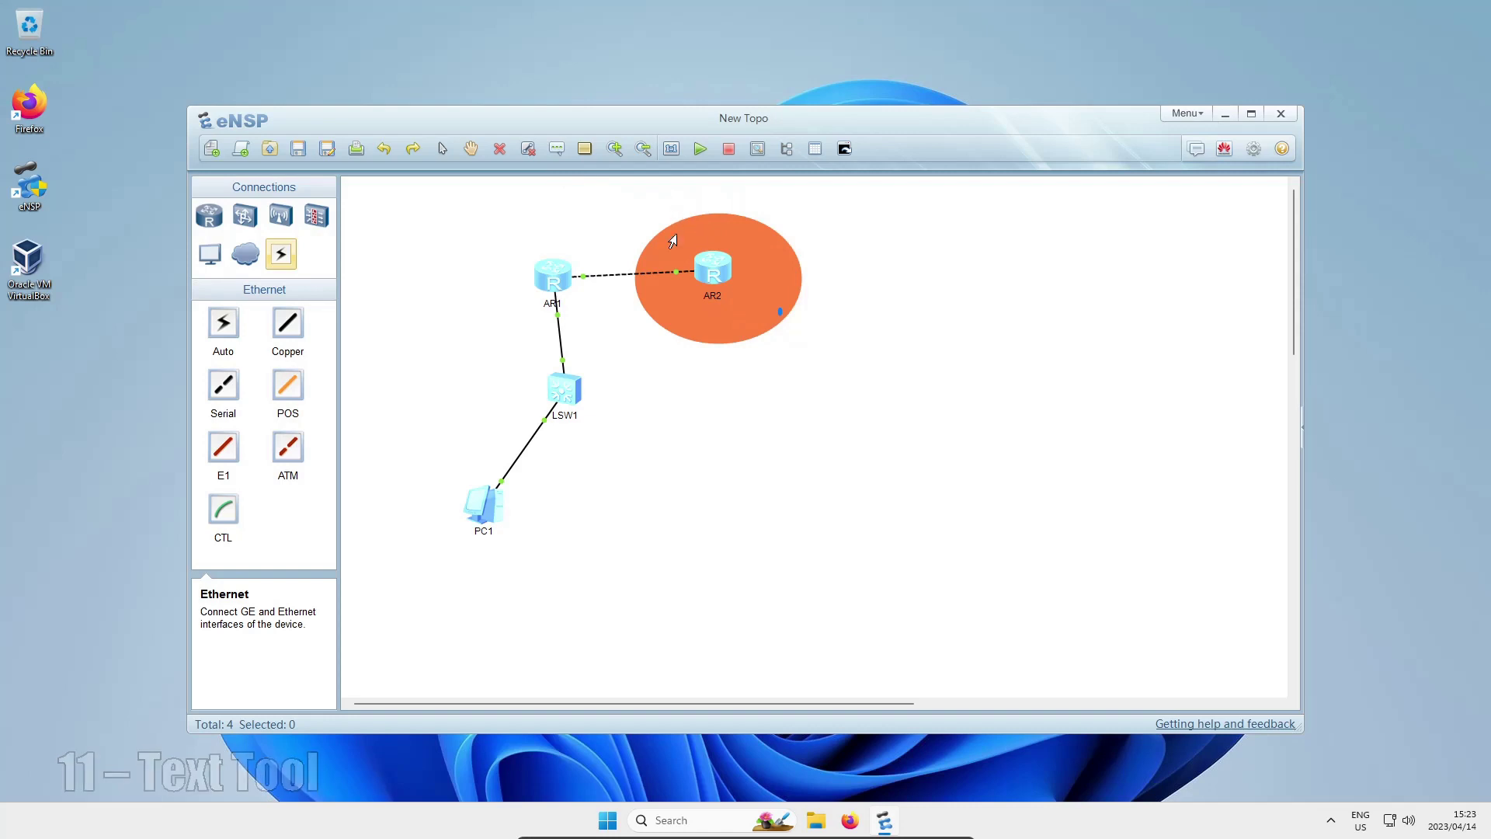
pyautogui.write('Internet')
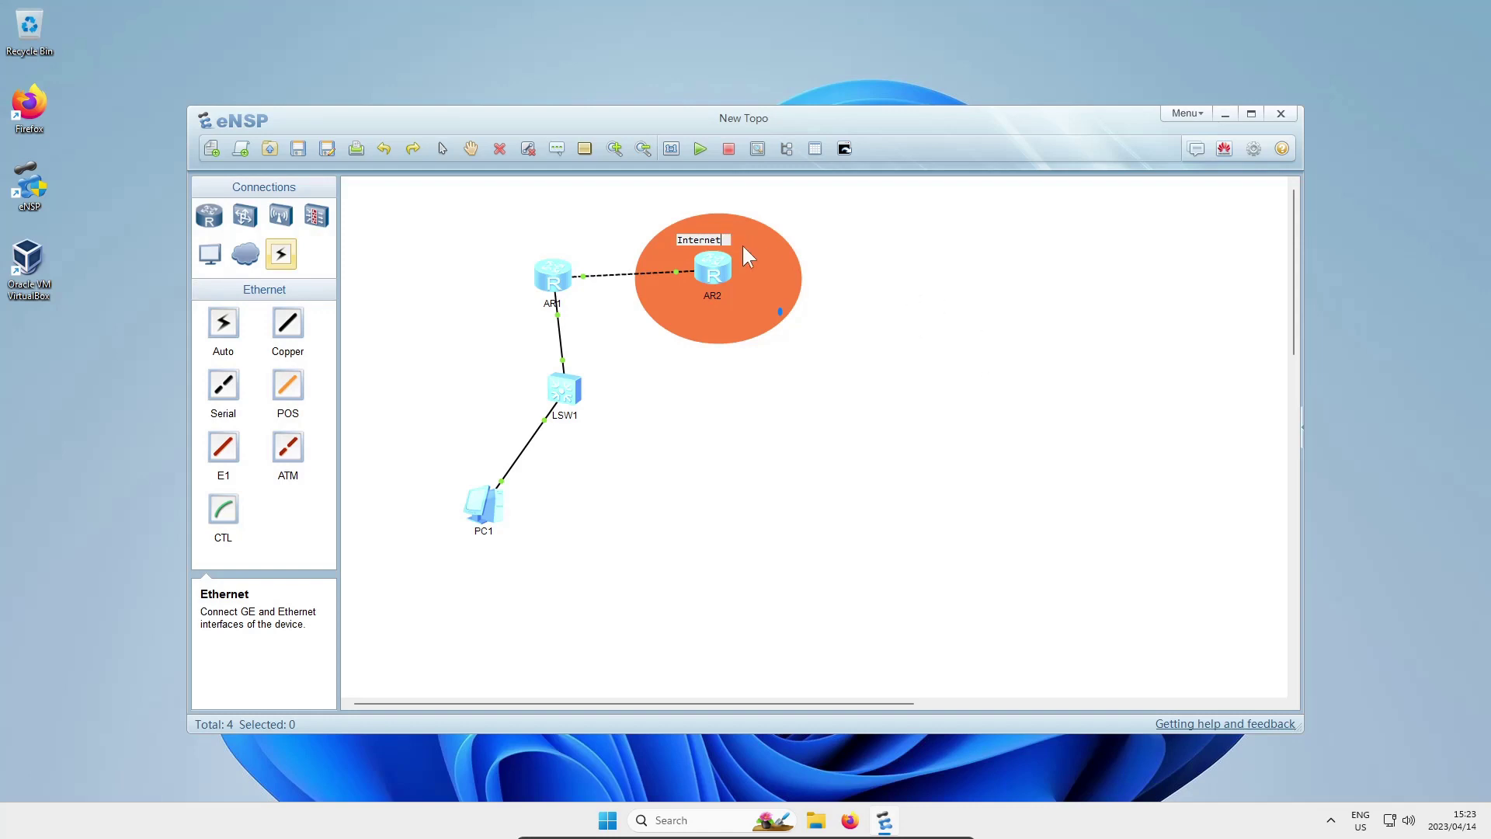
pyautogui.click(593, 239)
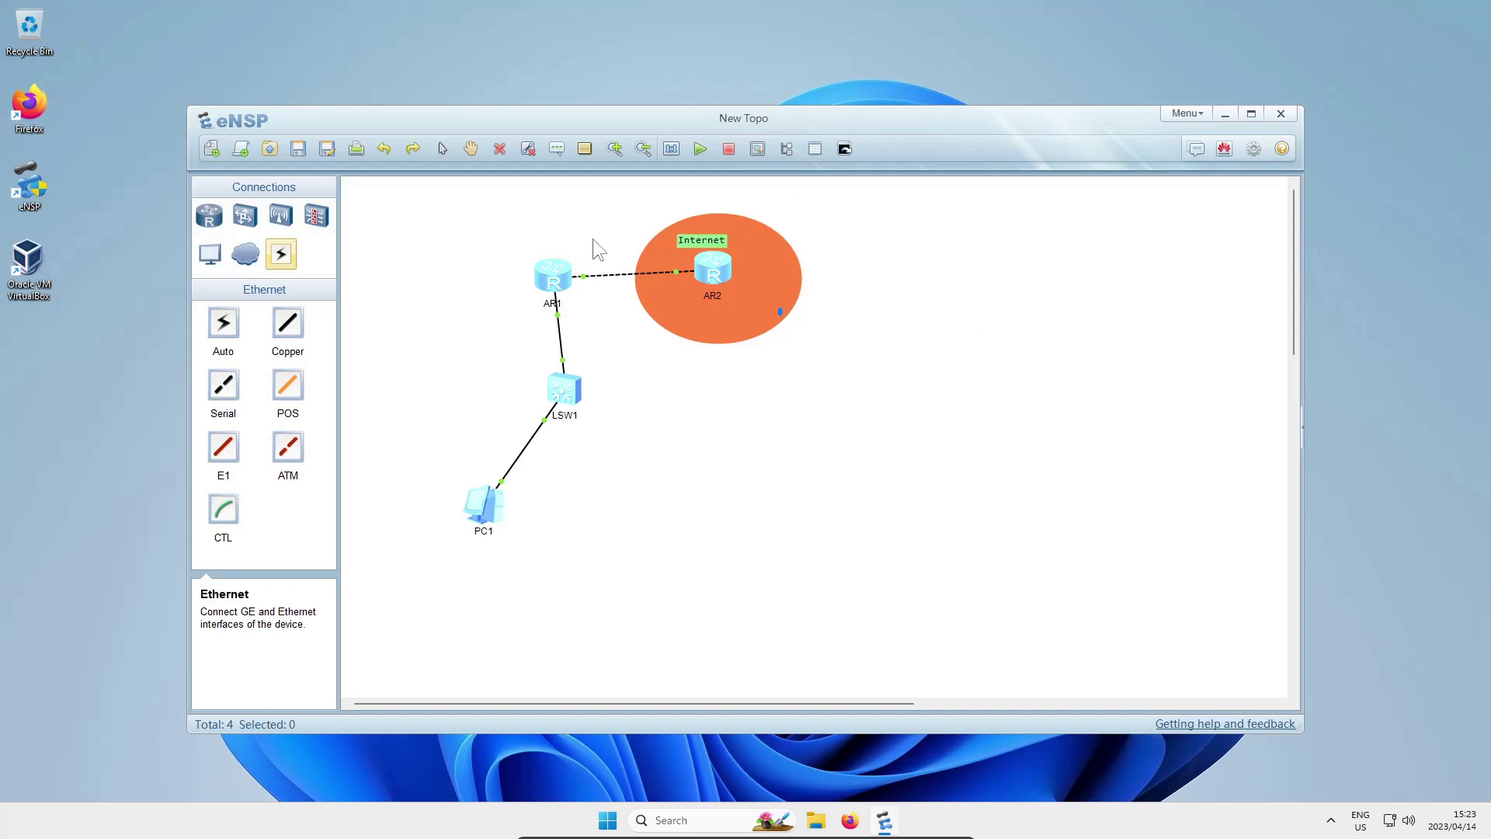
# Step: Give the 'Internet' label an orange background and a new text colour
pyautogui.rightClick(703, 230)
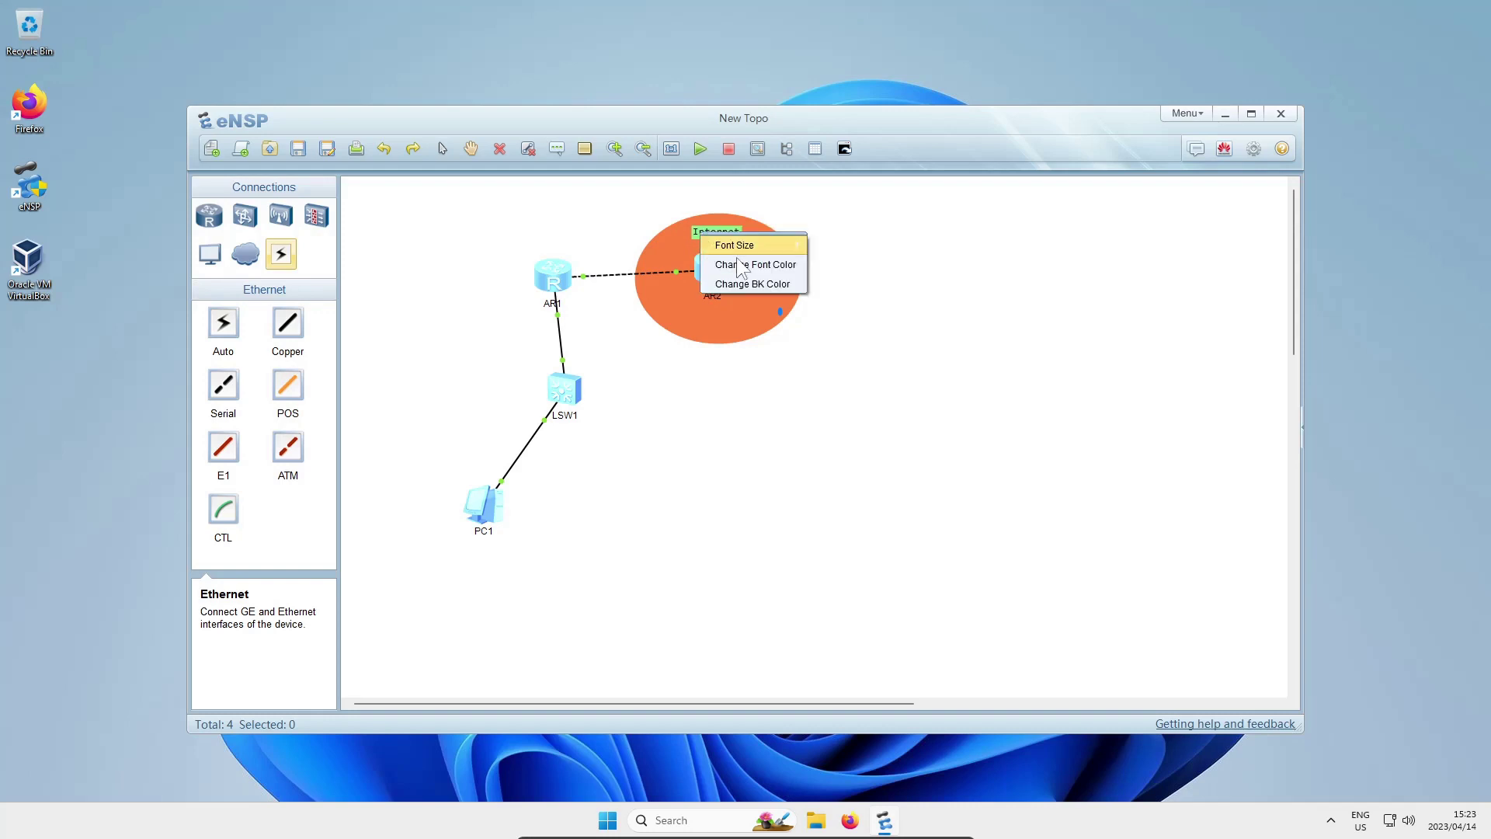
pyautogui.click(708, 289)
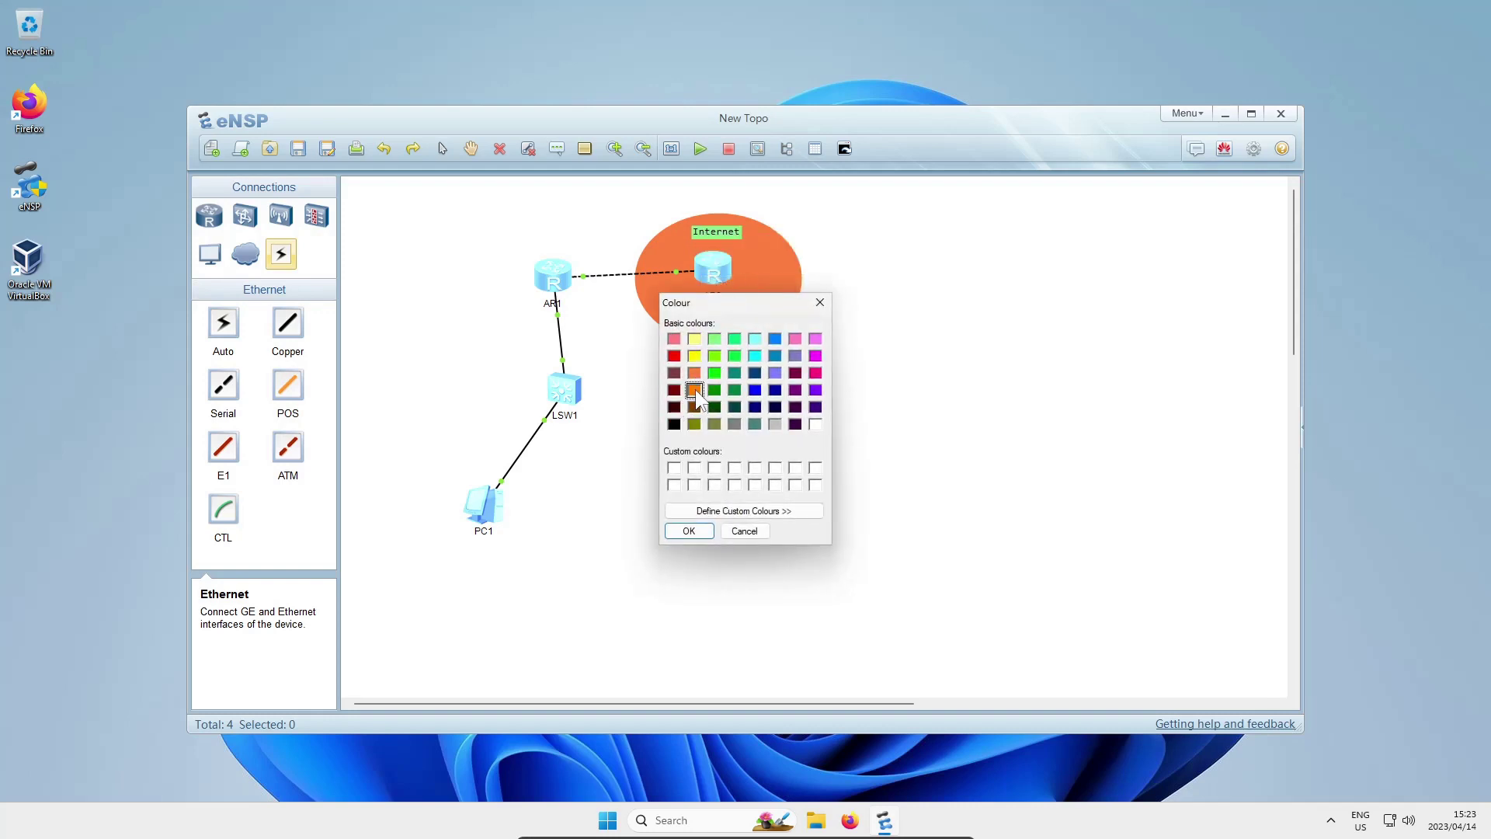
pyautogui.click(689, 530)
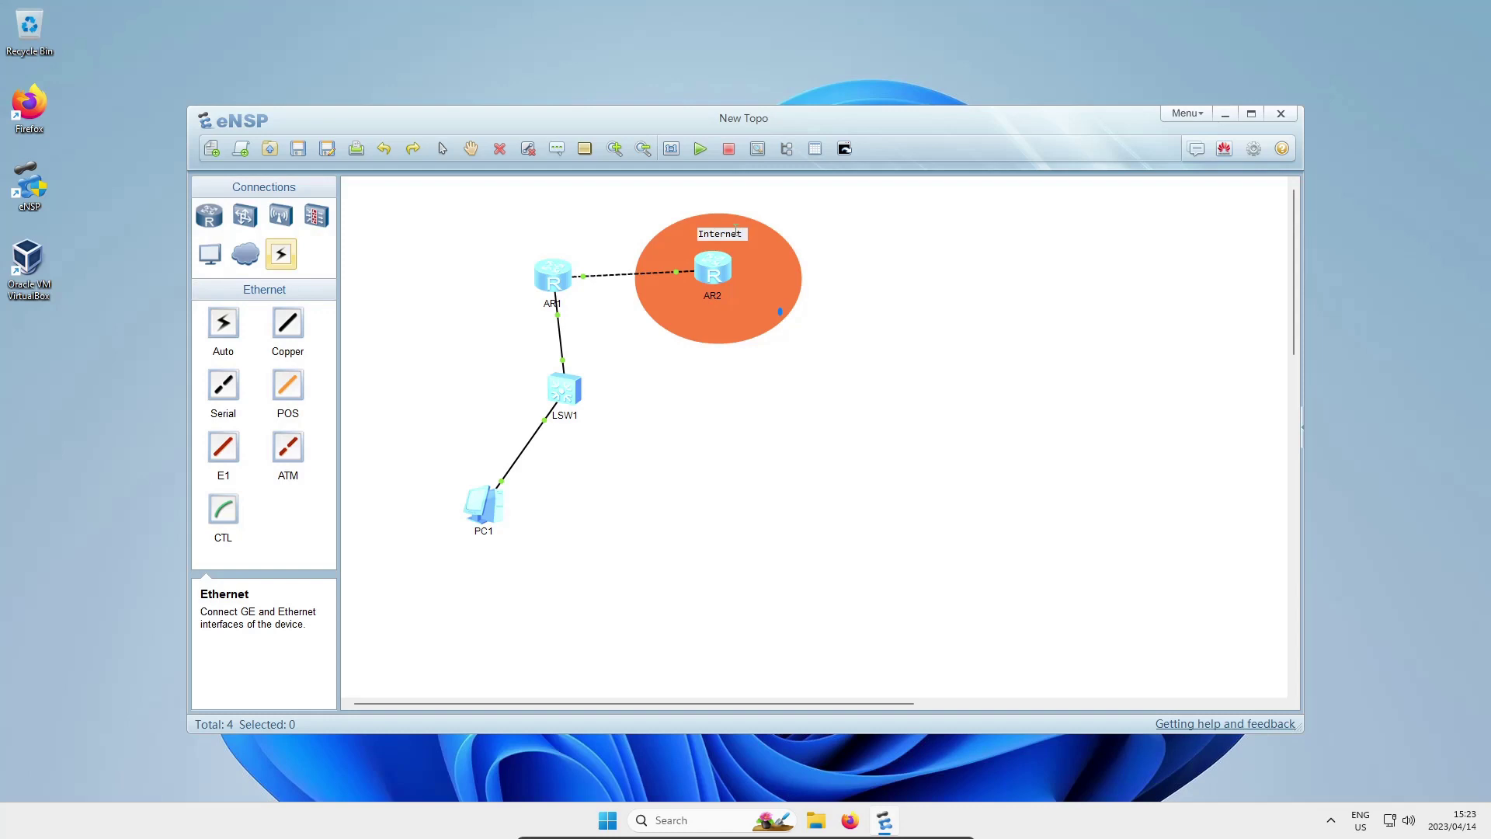
pyautogui.click(700, 244)
pyautogui.rightClick(719, 233)
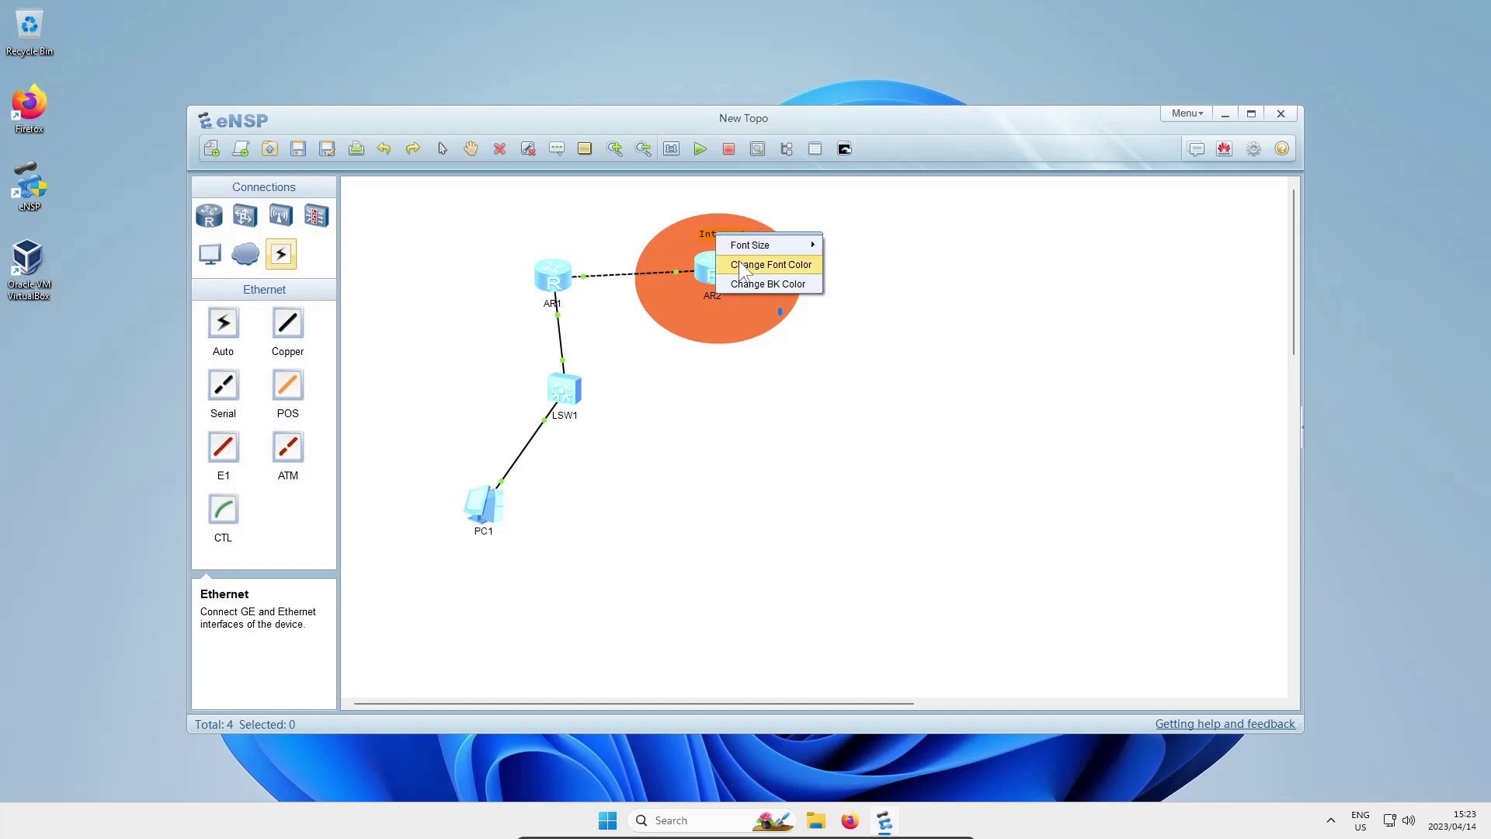
pyautogui.click(784, 261)
pyautogui.click(817, 424)
pyautogui.click(696, 530)
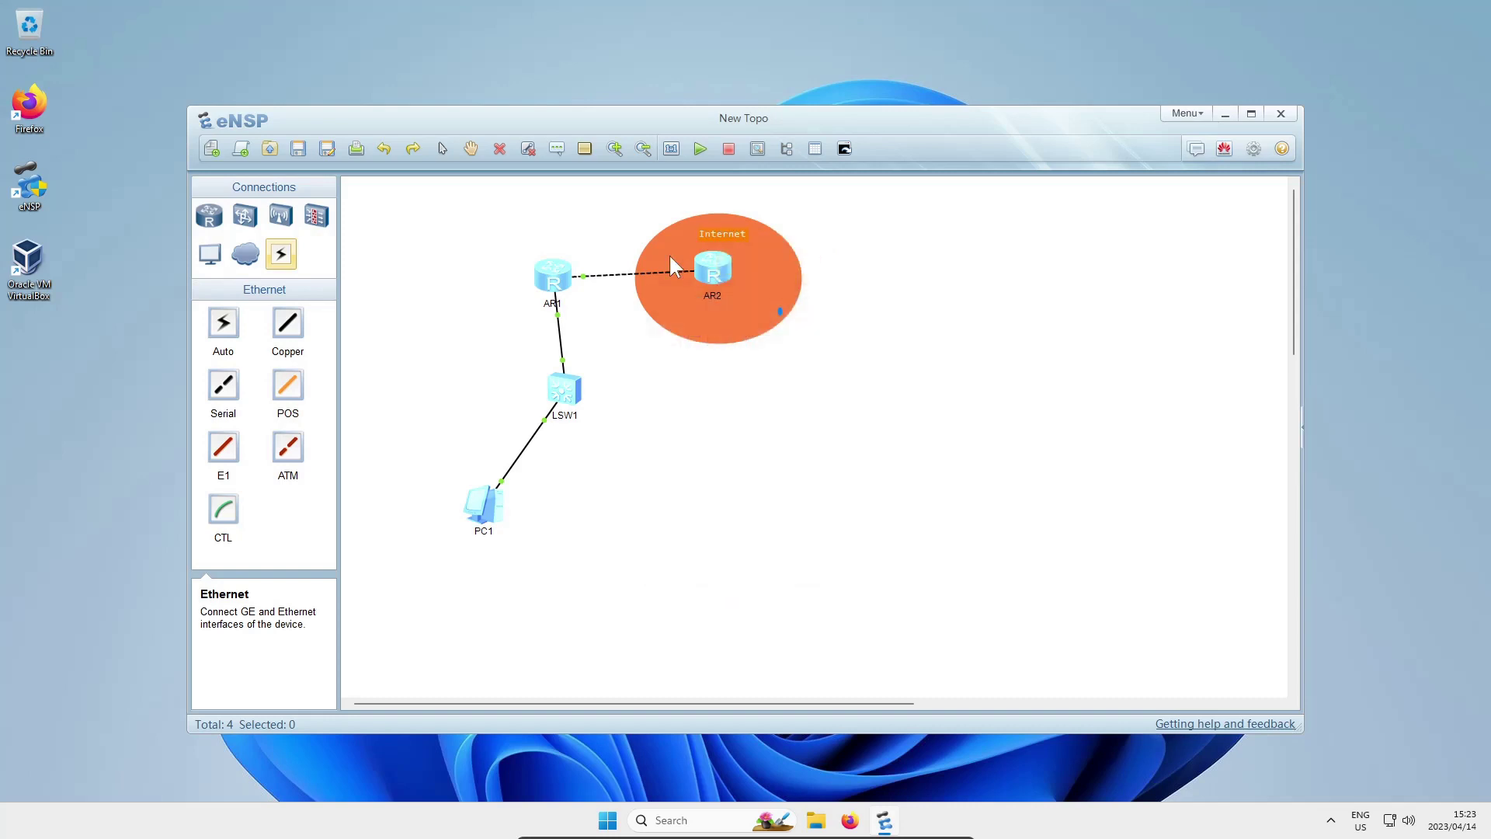
pyautogui.click(560, 147)
# Step: Add a 'Core Switches' text label to the right of LSW1 and set its font size to 12
pyautogui.click(592, 405)
pyautogui.write('Core Swit')
pyautogui.write('ch')
pyautogui.write(' L')
pyautogui.write('es')
pyautogui.click(821, 441)
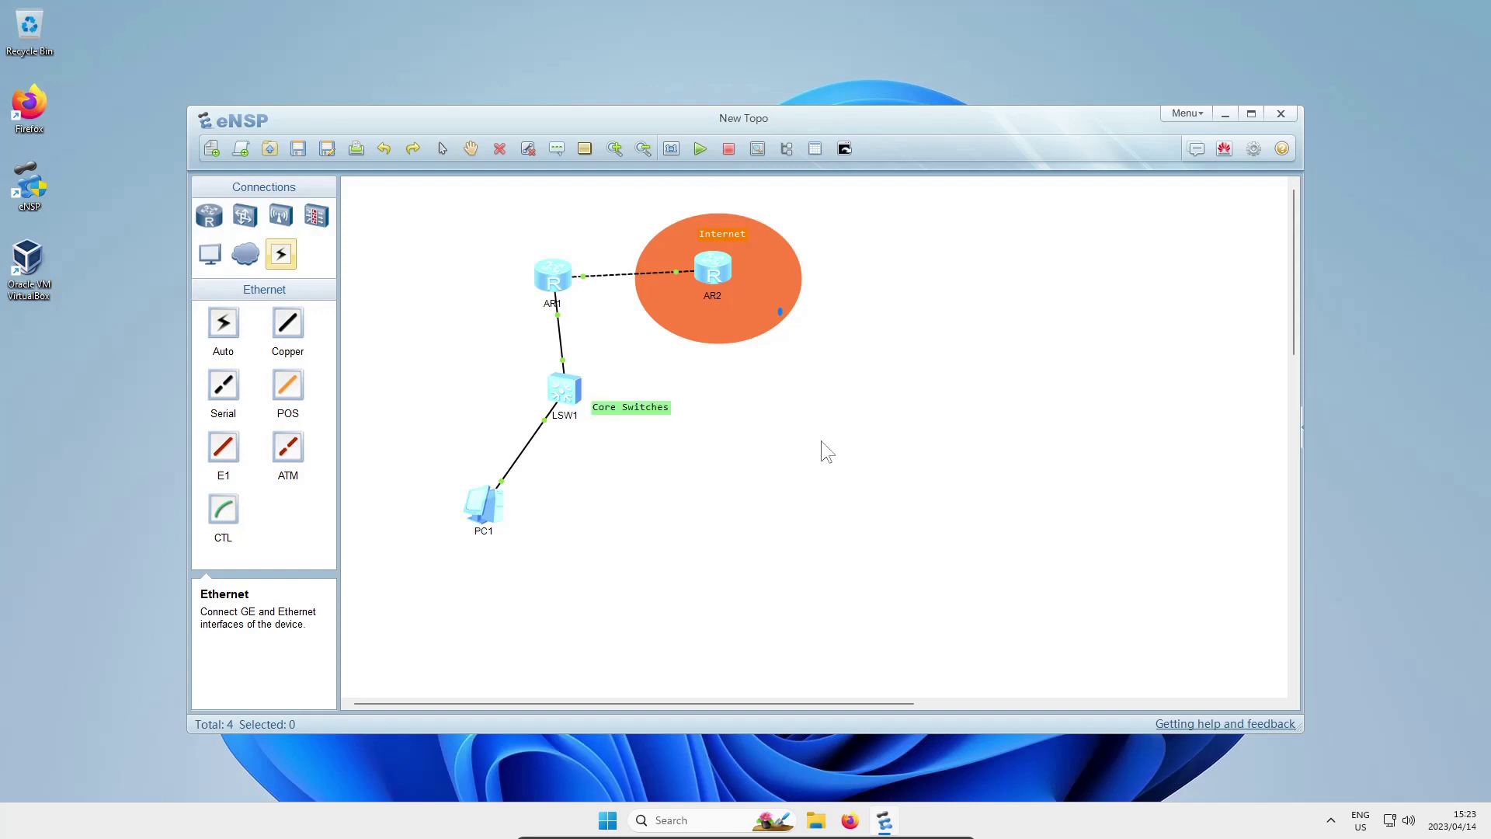
pyautogui.rightClick(638, 405)
pyautogui.moveTo(672, 417)
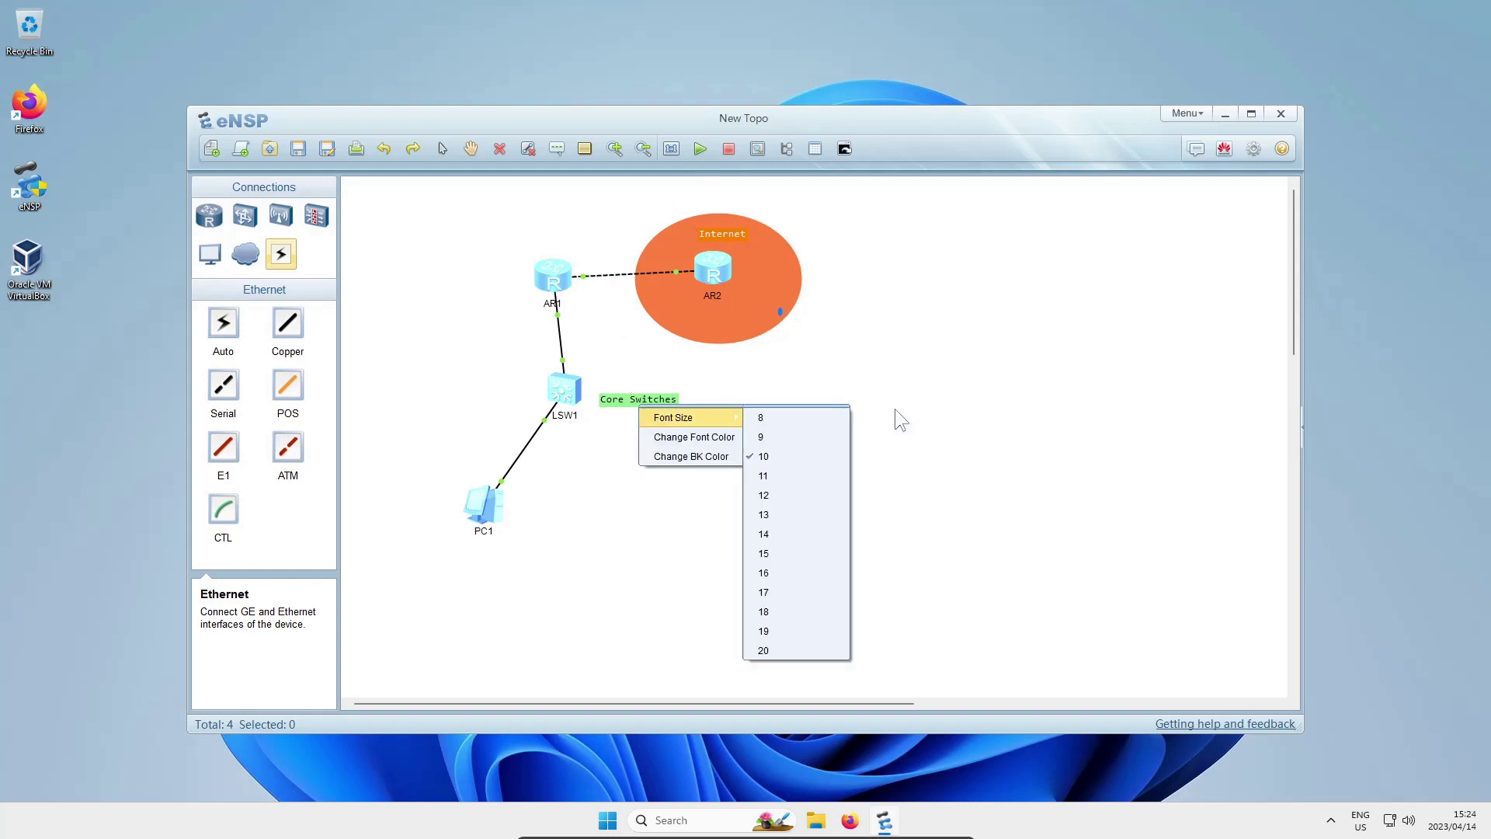
pyautogui.click(791, 497)
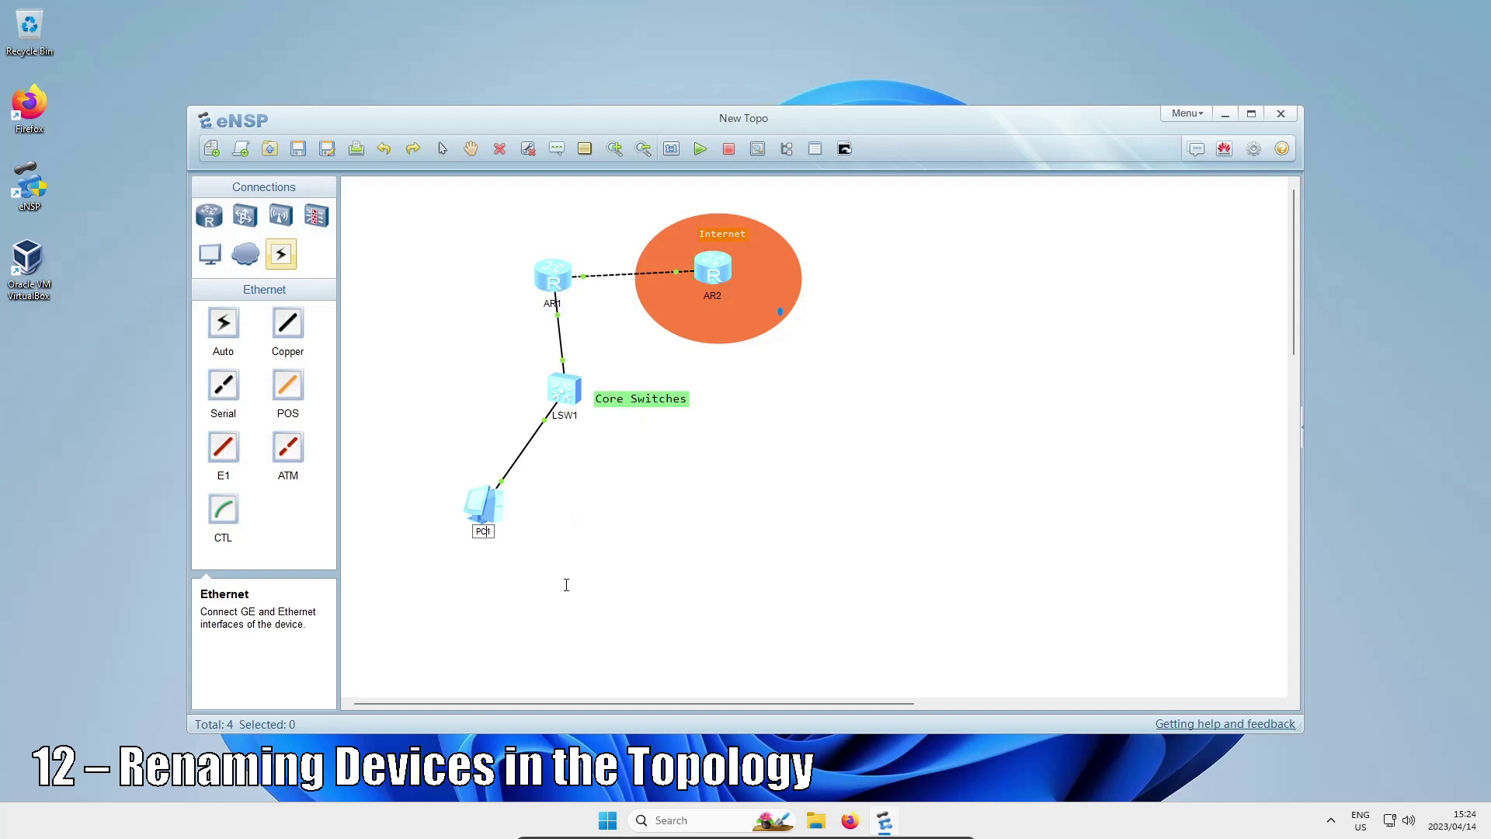
# Step: Rename PC1 to User1 and LSW1 to CoreSw1
pyautogui.write('Use')
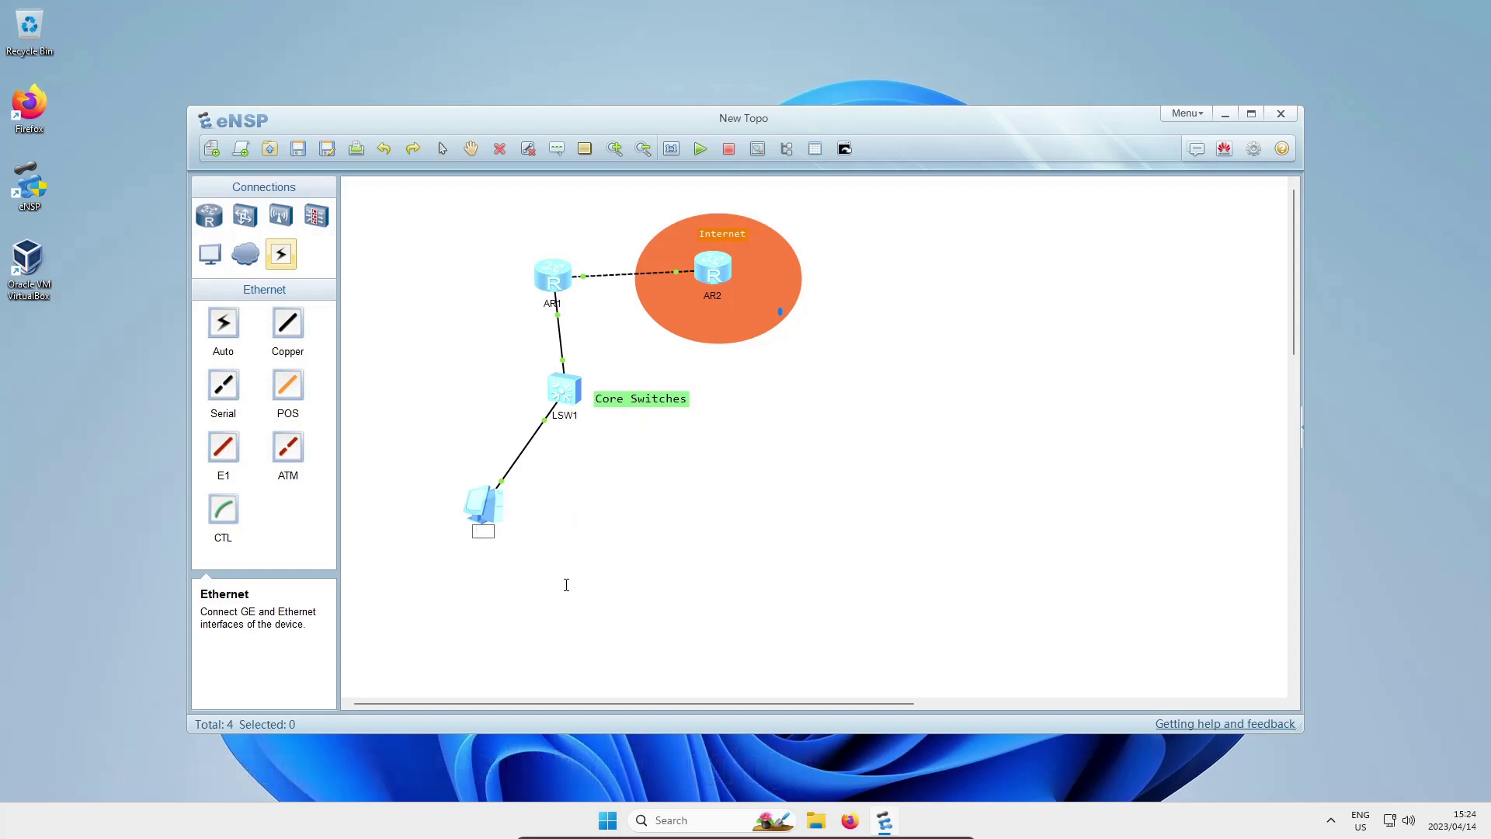
pyautogui.write('r1')
pyautogui.press('Return')
pyautogui.click(566, 416)
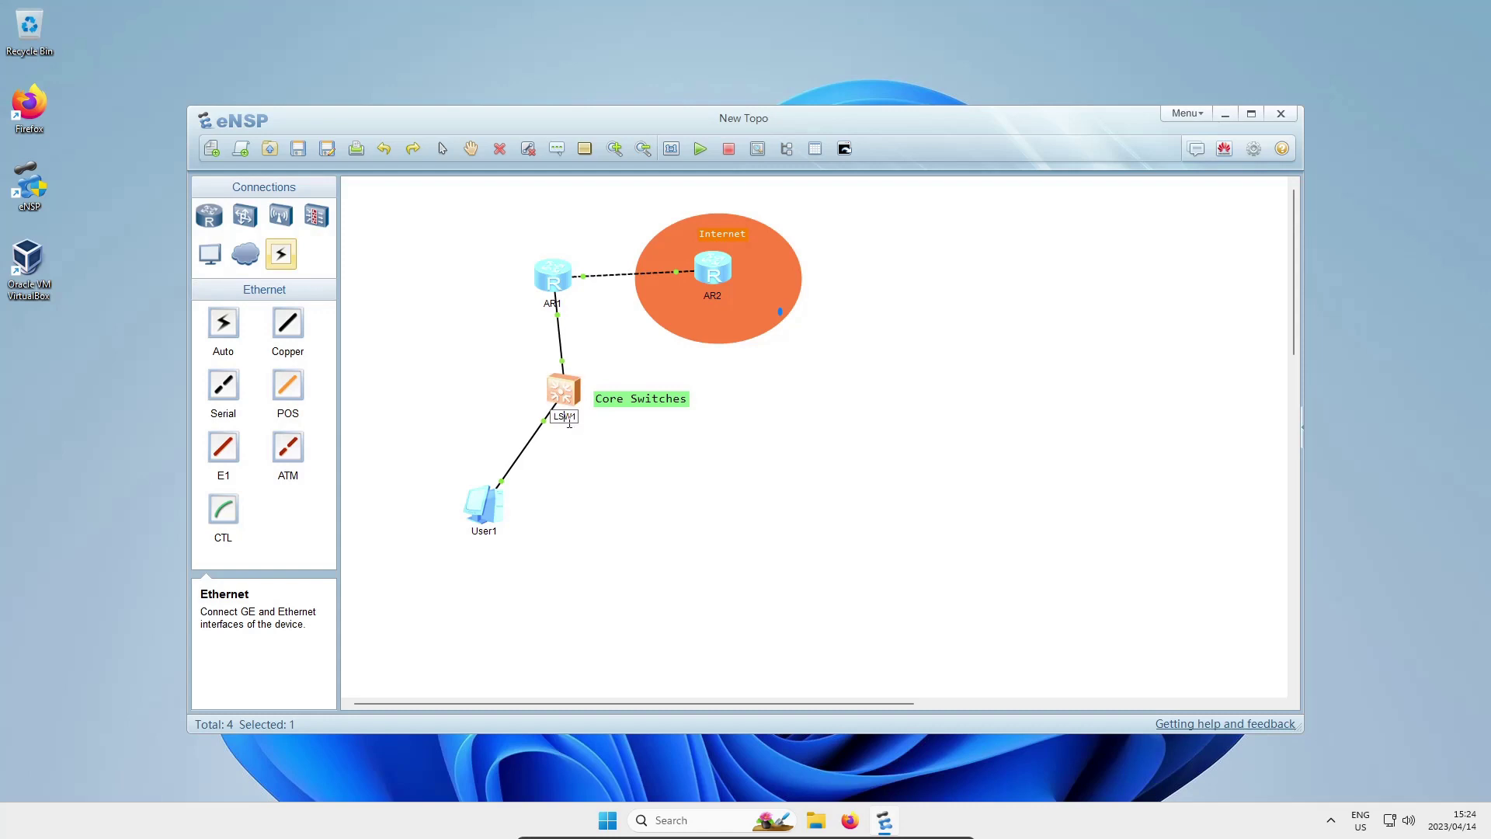
pyautogui.click(565, 417)
pyautogui.write('Core')
pyautogui.write('Sw1')
pyautogui.click(431, 339)
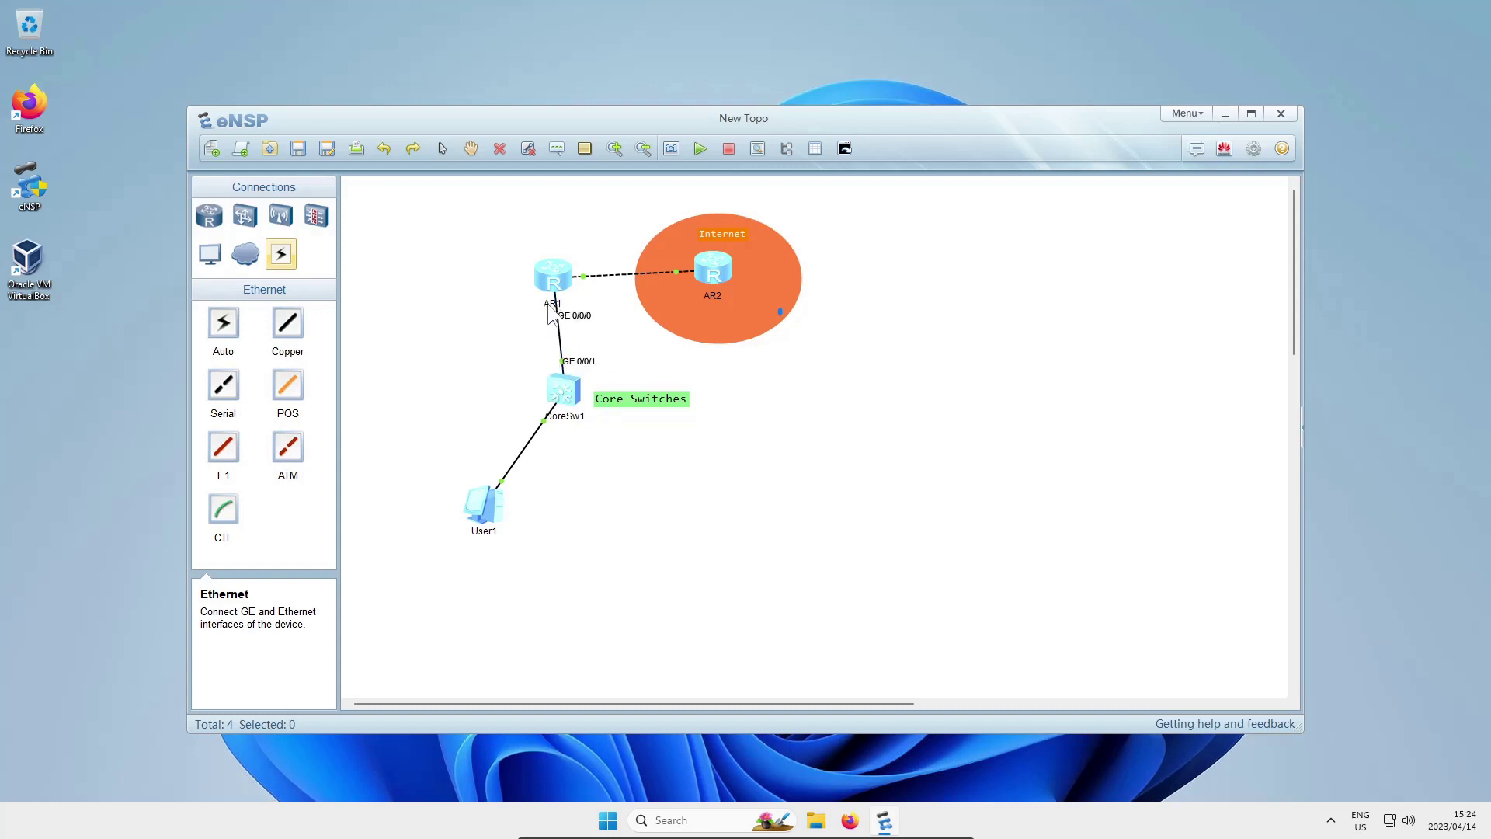
# Step: Rename AR1 to R1 and AR2 to ISP
pyautogui.click(536, 300)
pyautogui.press('Delete')
pyautogui.click(866, 436)
pyautogui.click(713, 296)
pyautogui.press('Delete')
pyautogui.press('Delete')
pyautogui.press('Delete')
pyautogui.write('ISP')
pyautogui.click(1064, 426)
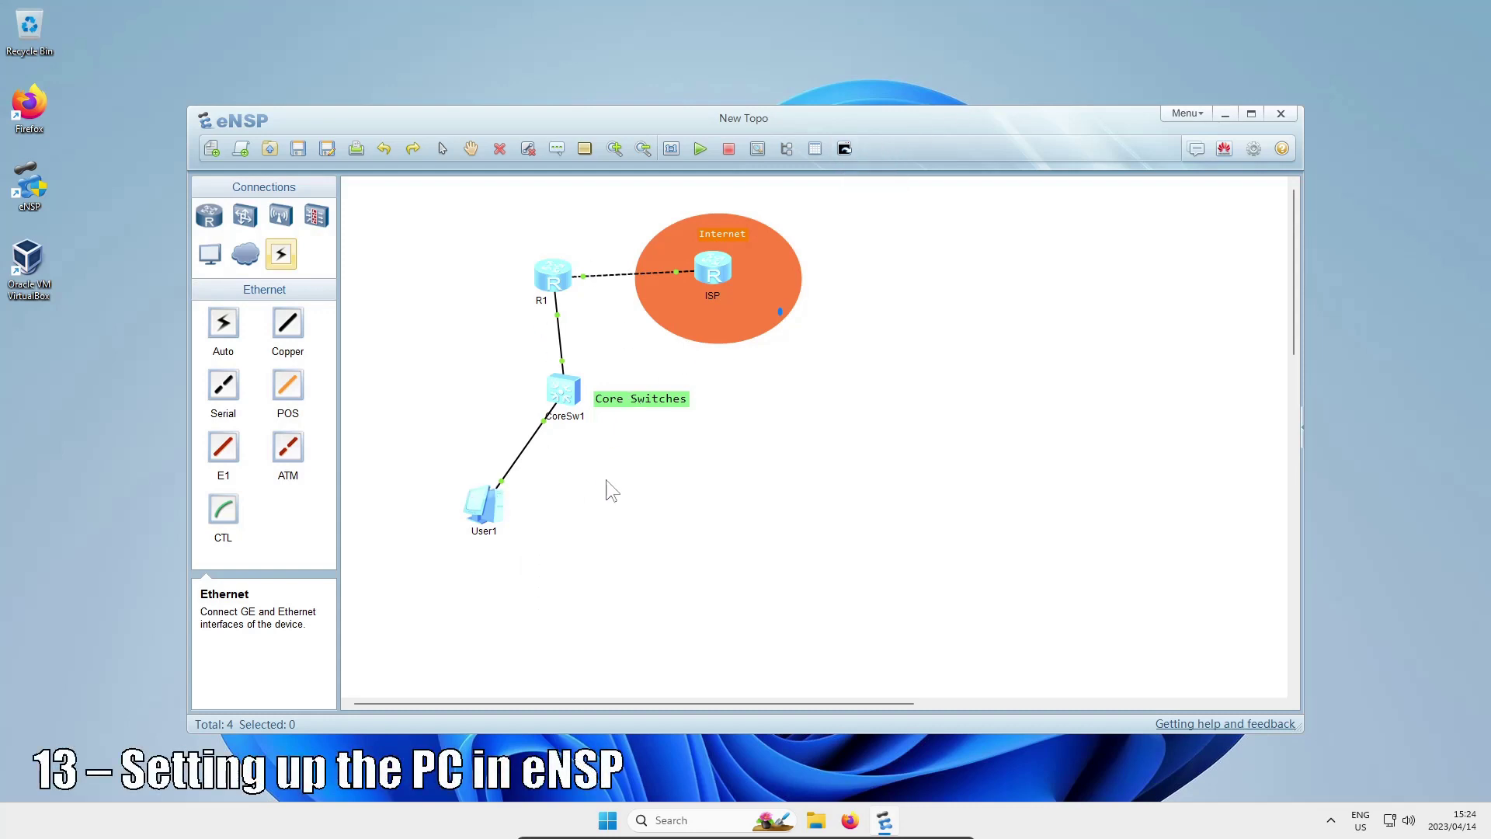
# Step: Give User1 IP 192.168.0.10, mask 255.255.255.0 and gateway 192.168.0.1 in Basic Config
pyautogui.doubleClick(483, 509)
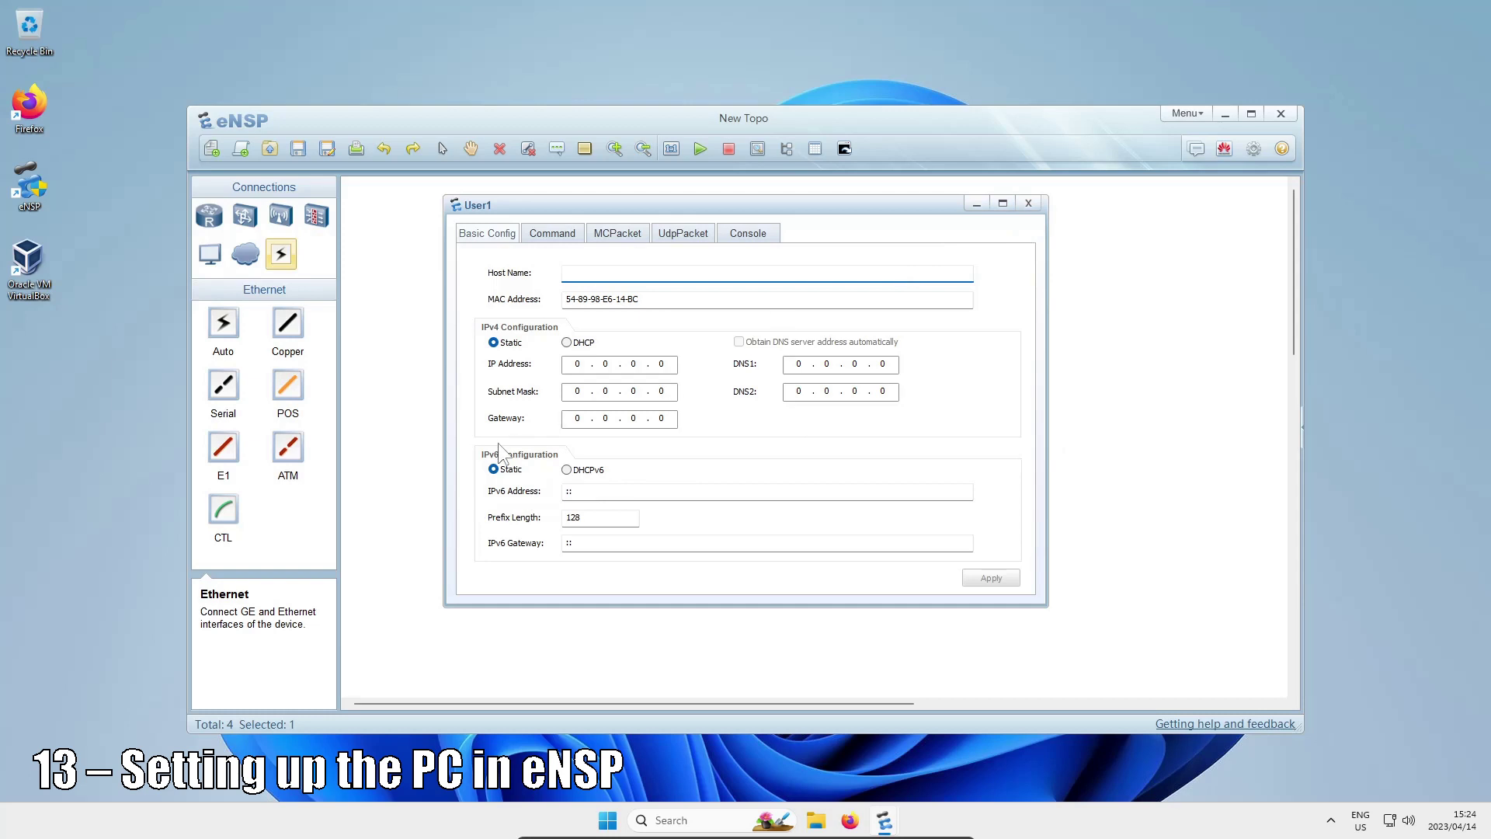
pyautogui.click(578, 363)
pyautogui.write('192 . 168 . 0 . ')
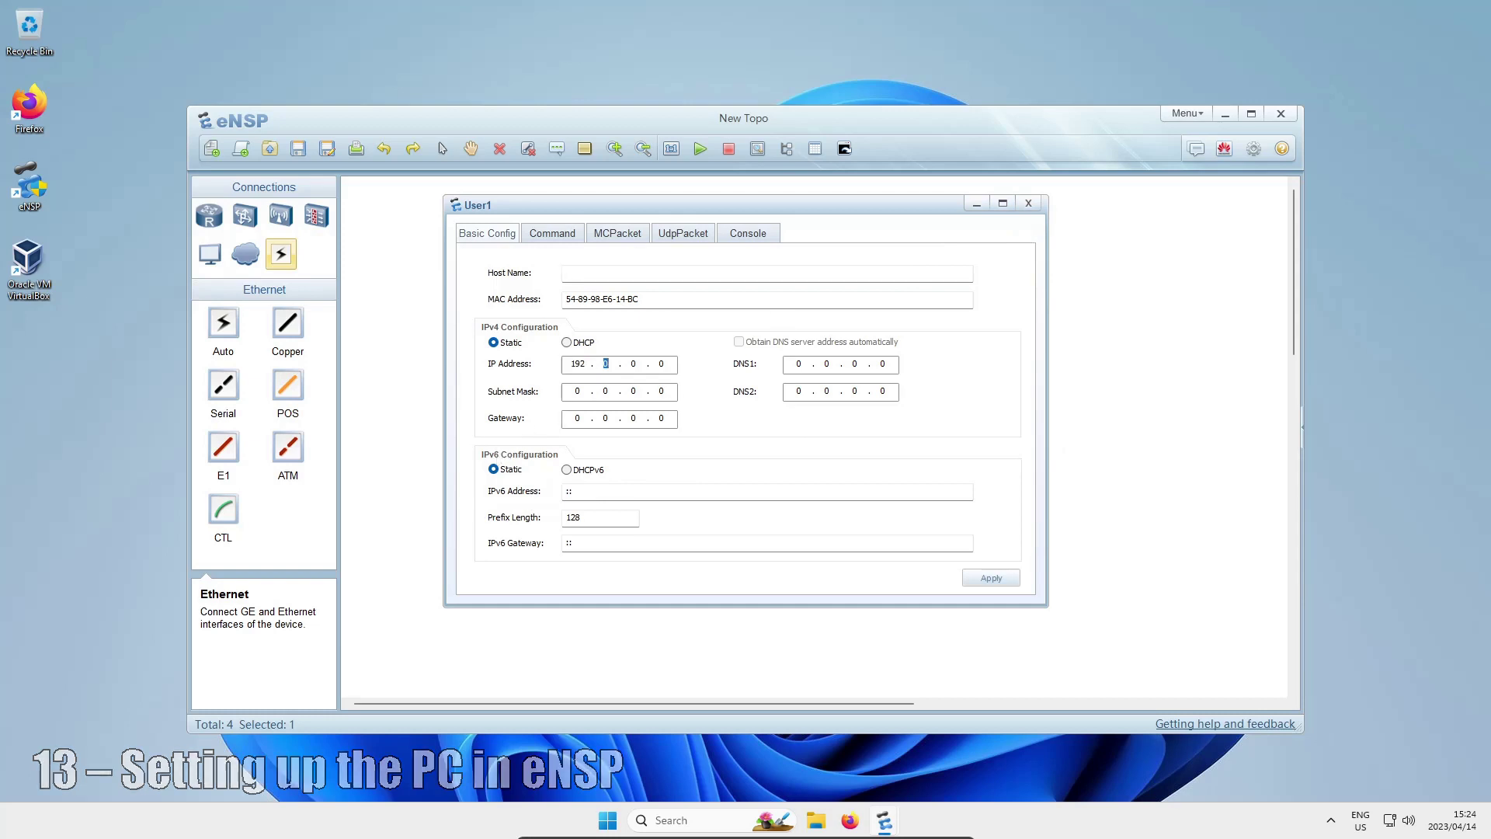
pyautogui.write('10')
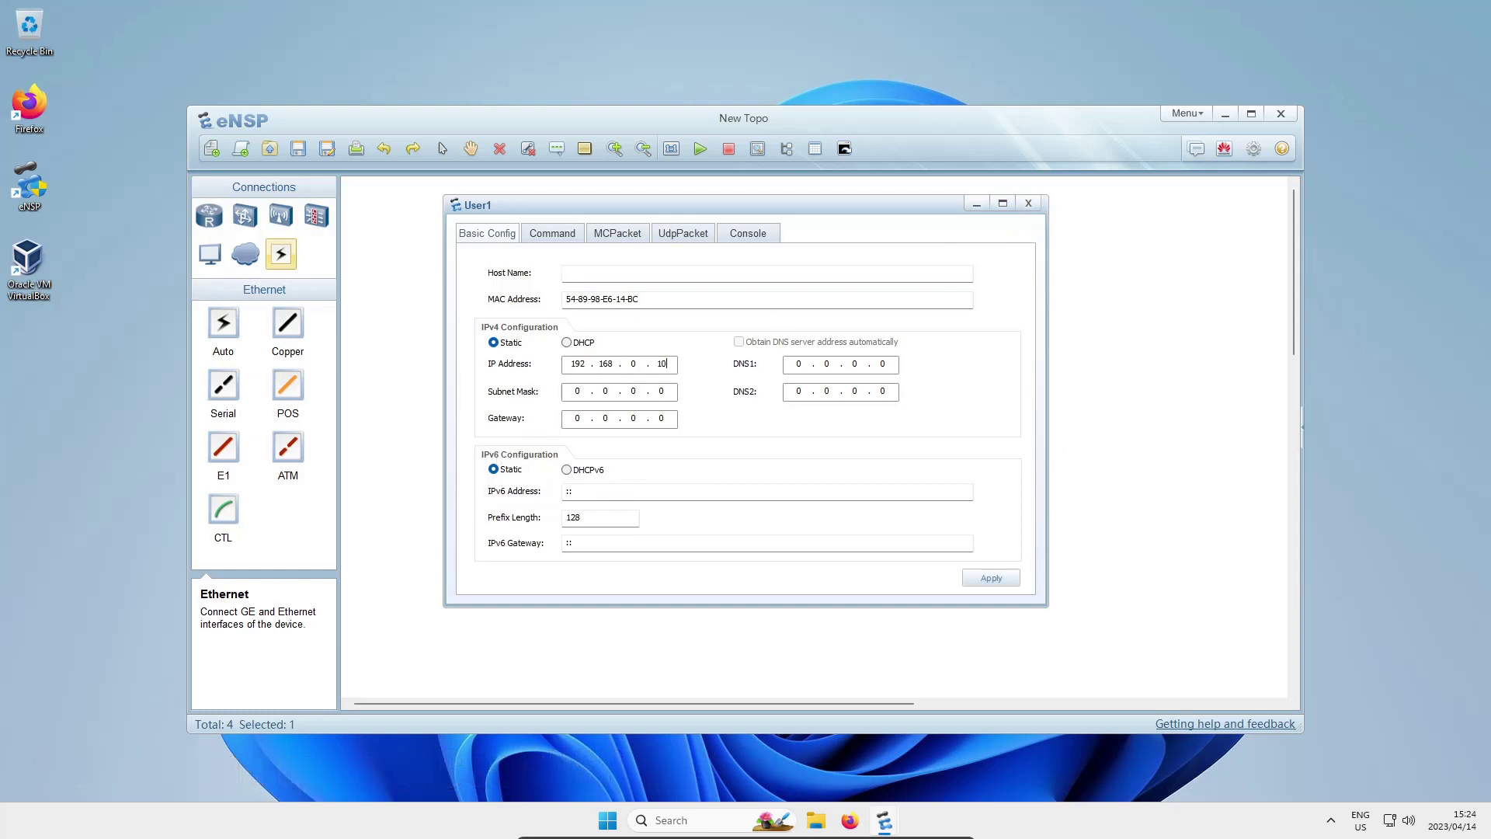
pyautogui.press('Tab')
pyautogui.write('255 . 255 . 255 .')
pyautogui.press('Tab')
pyautogui.write('192 . 168 . 0 . 1')
# Step: Close User1's settings window and briefly open and close CoreSw1's console
pyautogui.click(1028, 204)
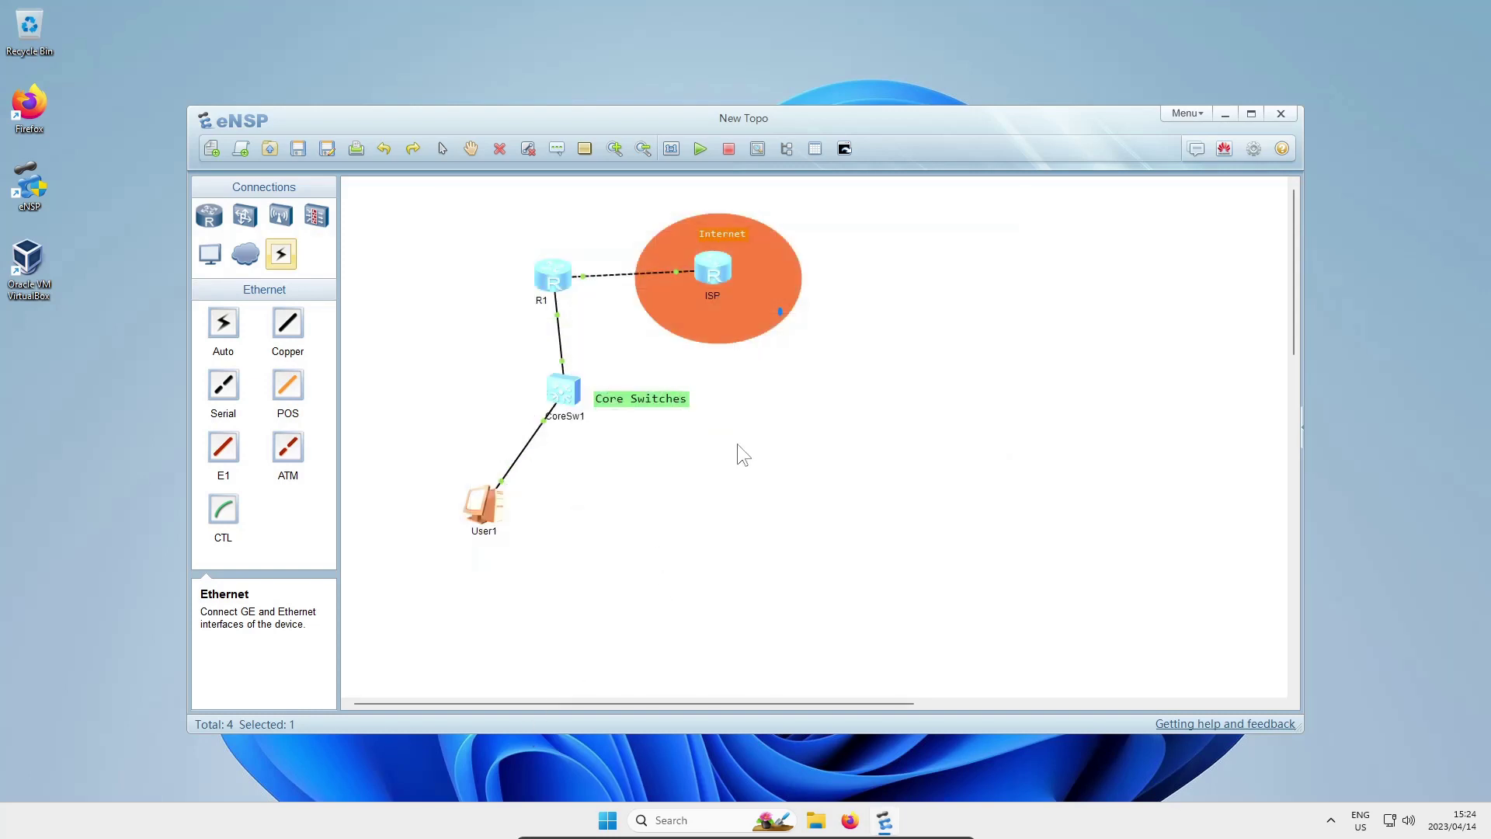
pyautogui.click(738, 444)
pyautogui.doubleClick(553, 405)
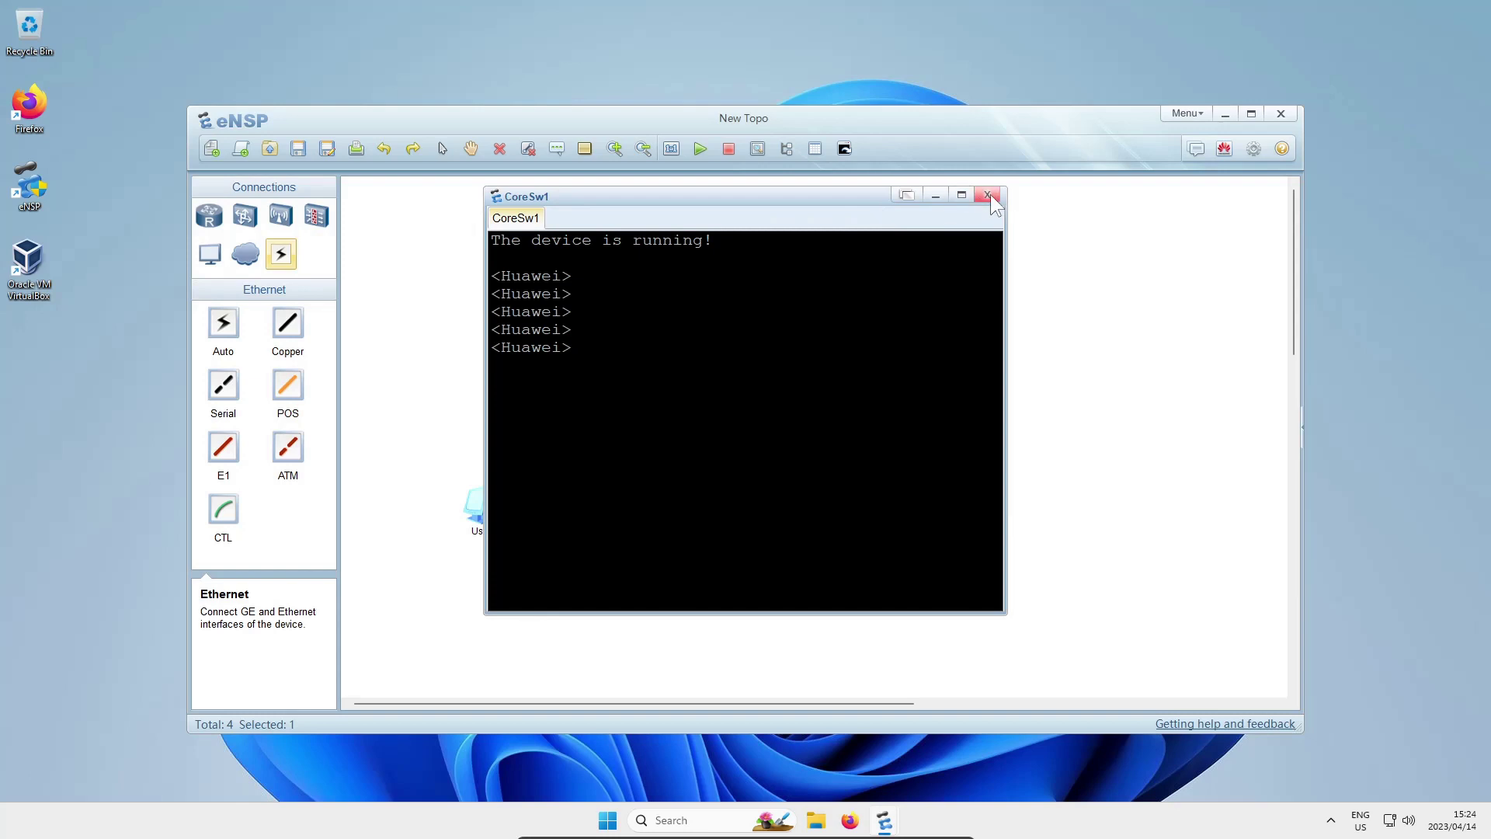
pyautogui.click(988, 195)
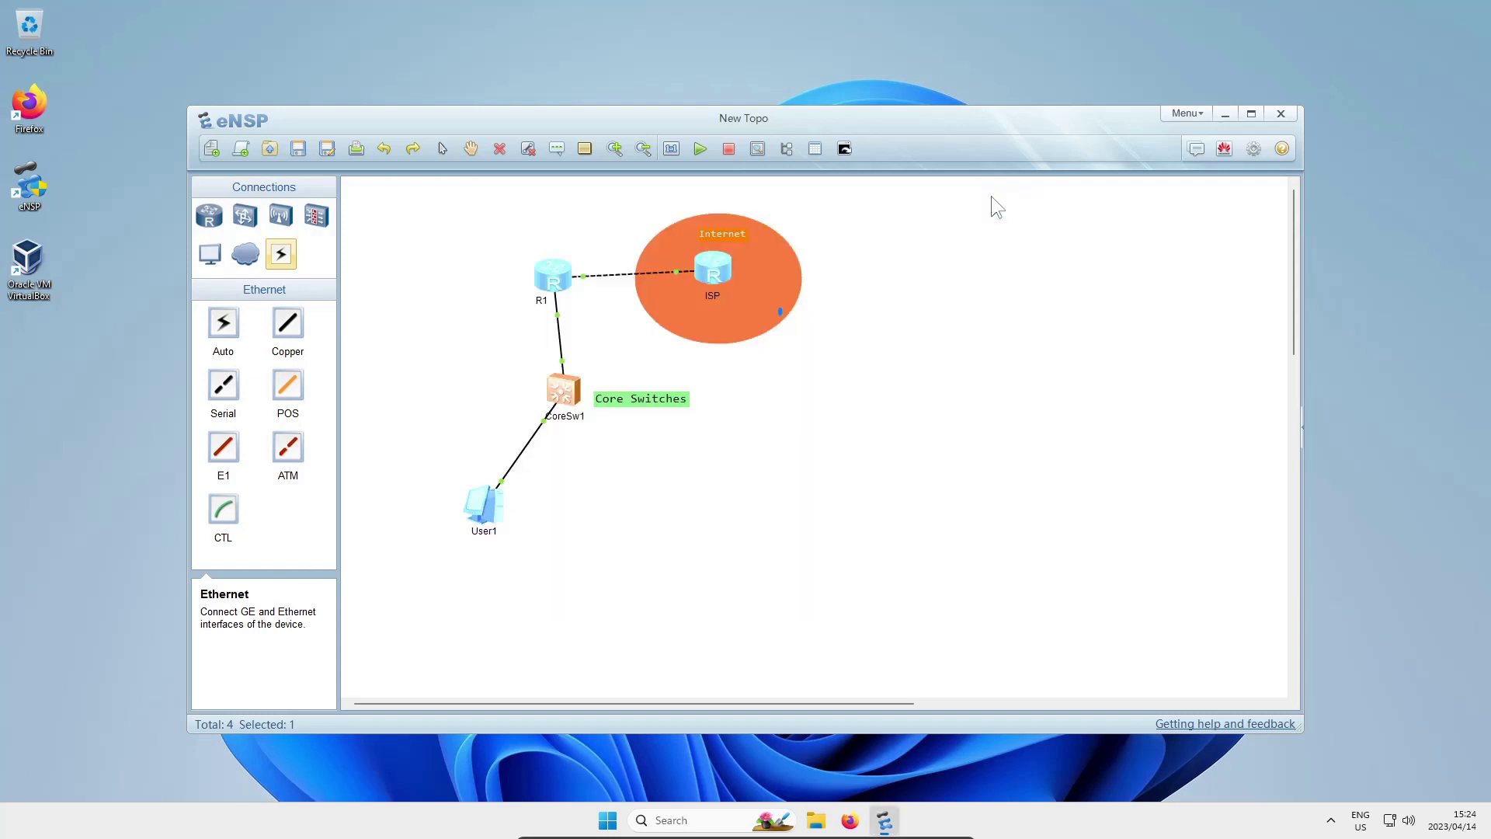
# Step: Open R1's console in system view and show interface names on all links
pyautogui.click(560, 284)
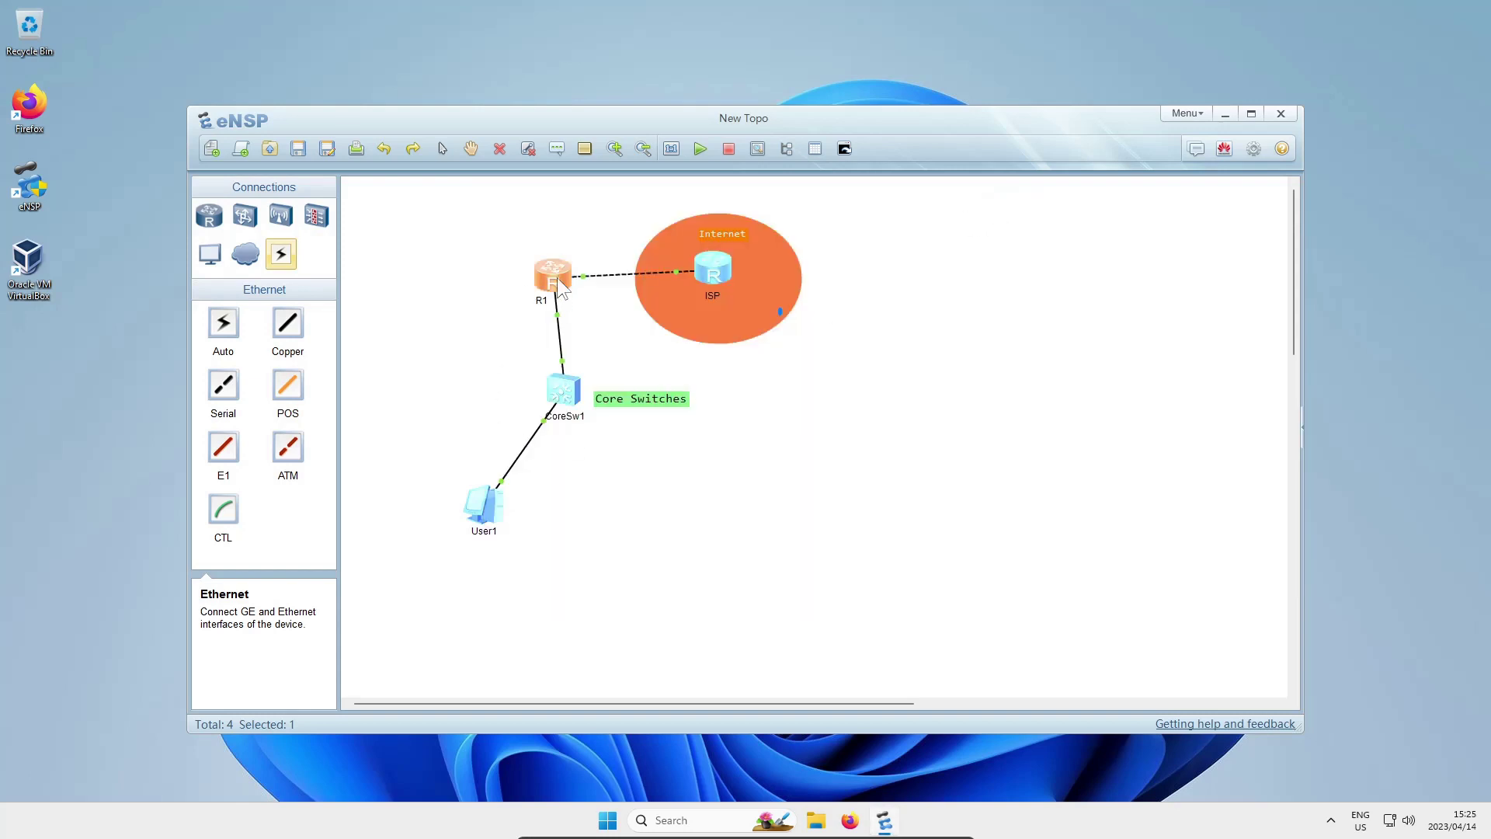
pyautogui.doubleClick(560, 285)
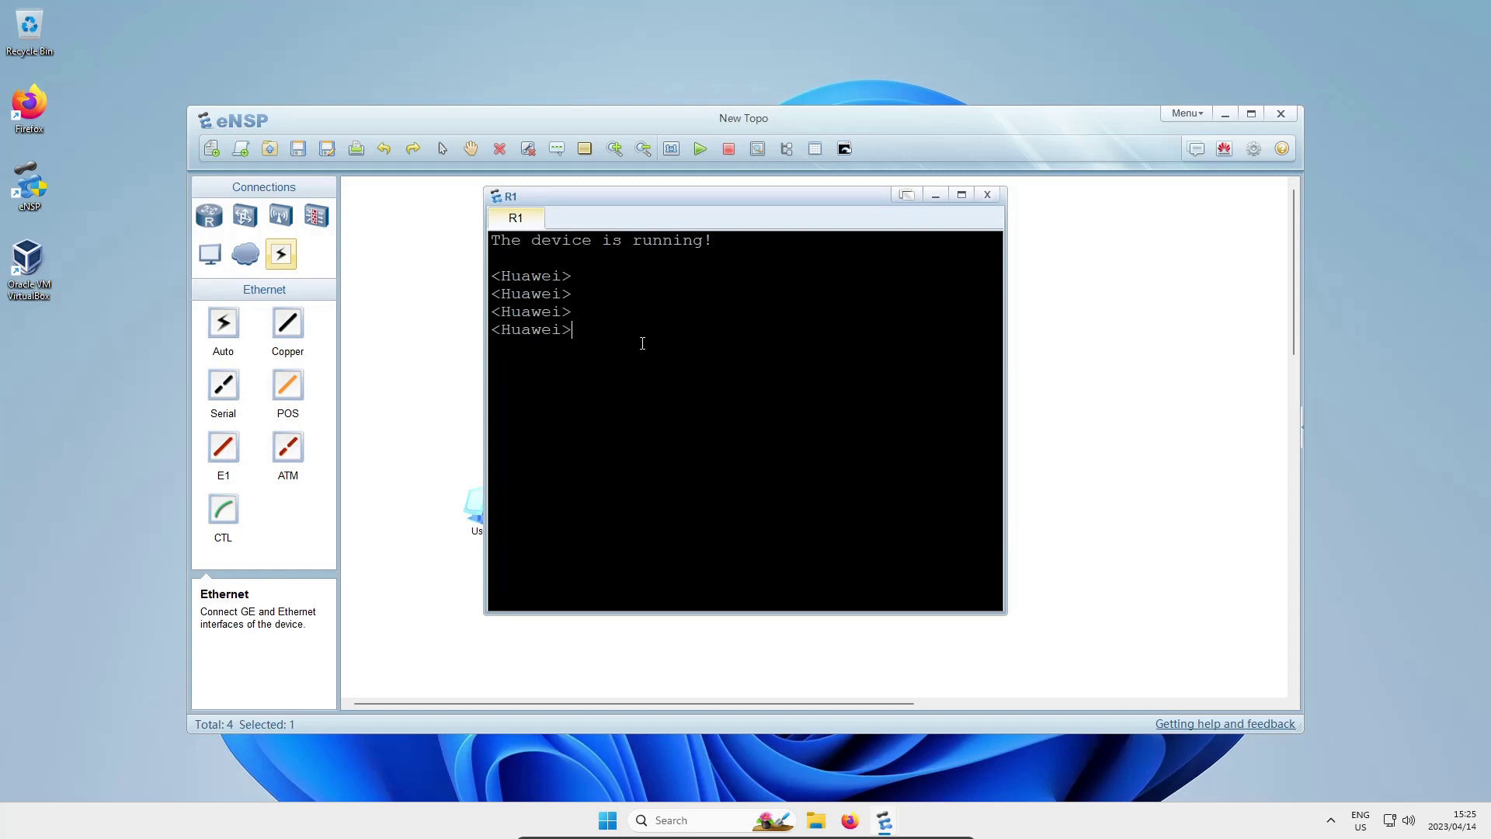
pyautogui.write('system-view')
pyautogui.press('Return')
pyautogui.write('int')
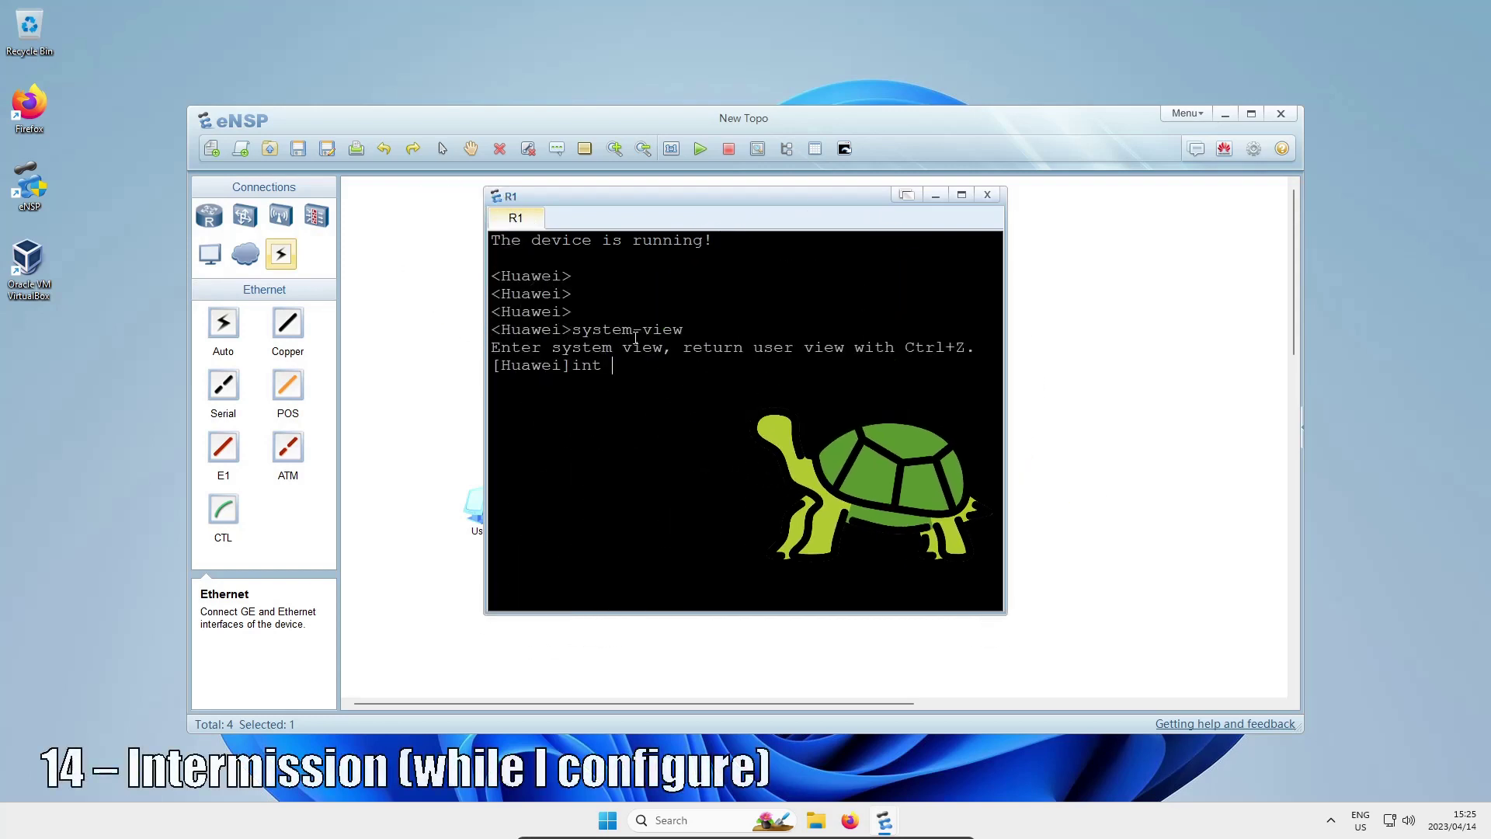
pyautogui.moveTo(660, 200); pyautogui.dragTo(923, 204)
pyautogui.click(783, 148)
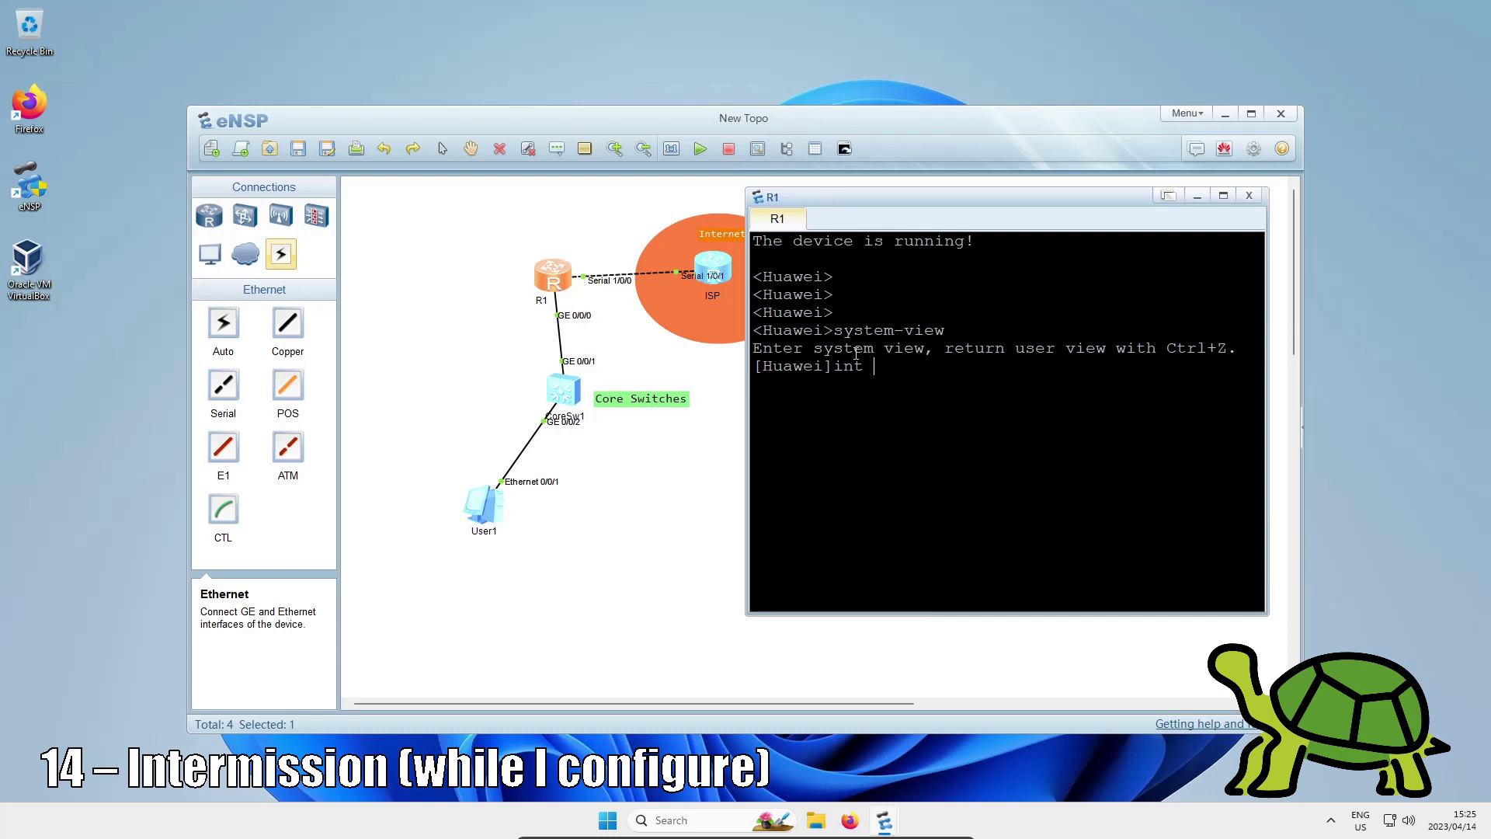
# Step: Assign 192.168.0.1/24 to R1's GigabitEthernet 0/0/0
pyautogui.write('gig')
pyautogui.press('Tab')
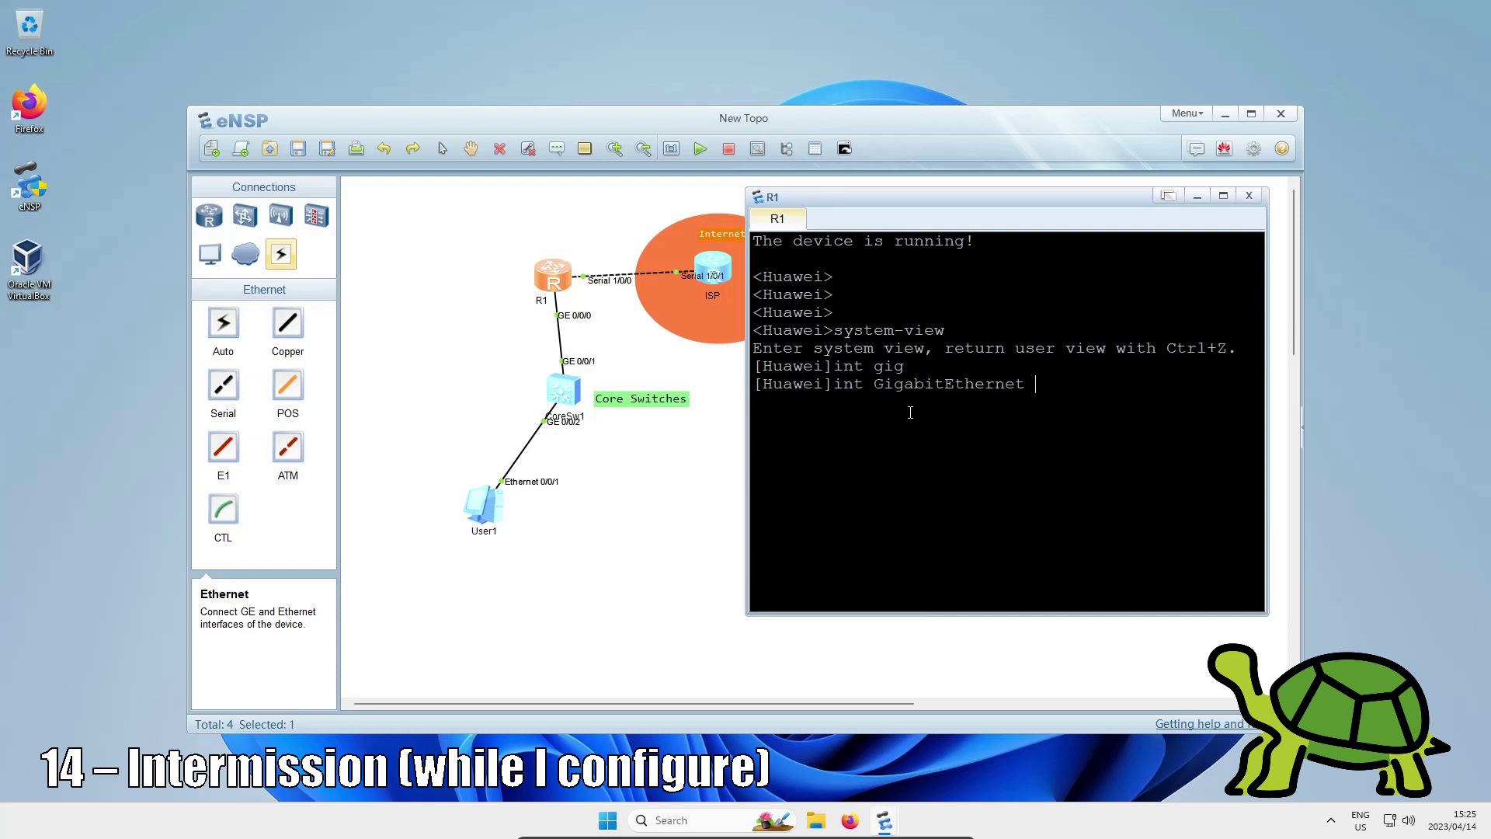
pyautogui.write('0/0/0')
pyautogui.press('Return')
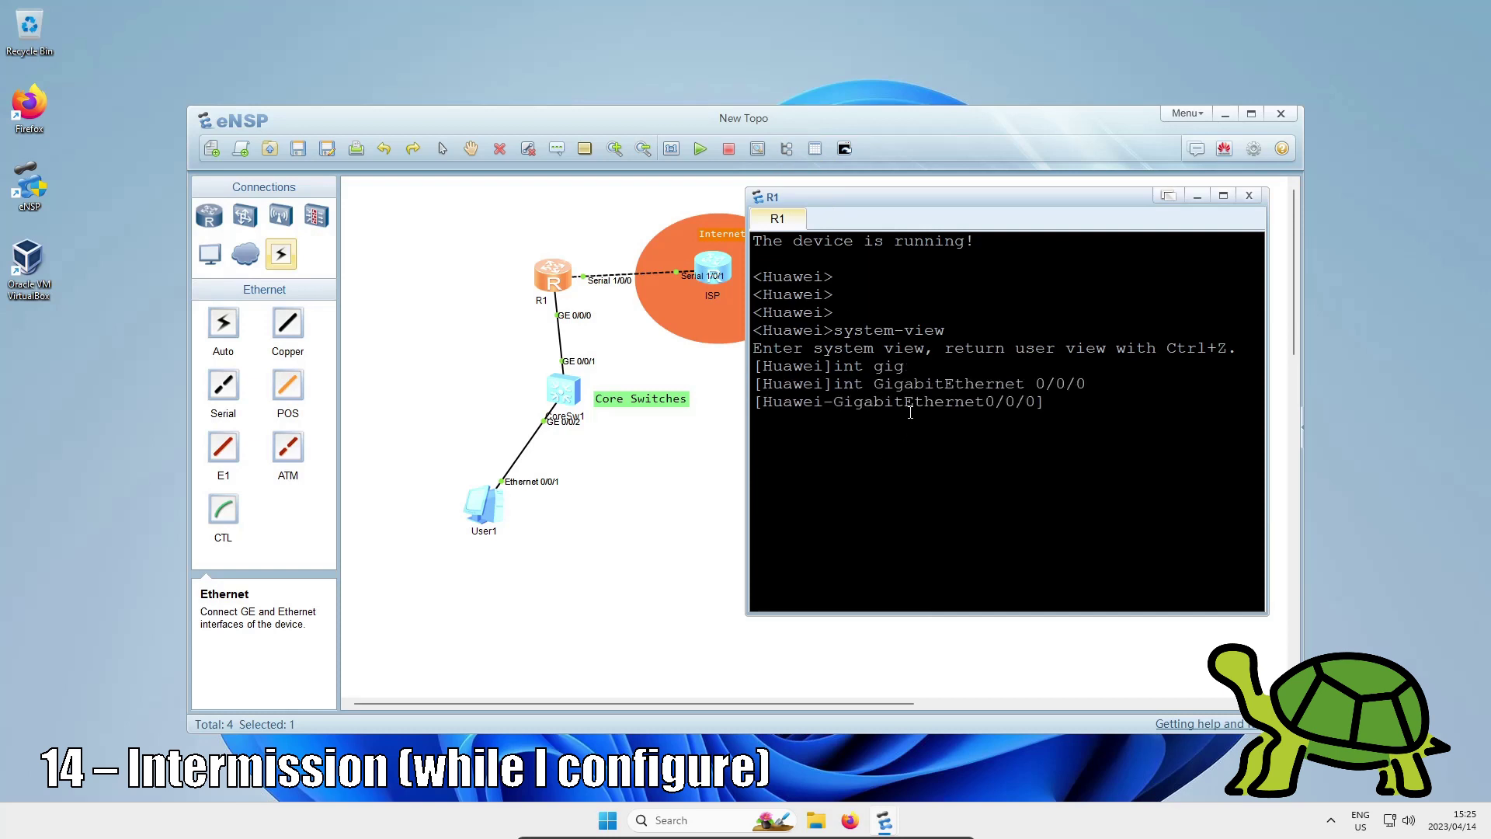
pyautogui.write('ip address 192.168.0.1 24')
pyautogui.press('Return')
pyautogui.write('quit')
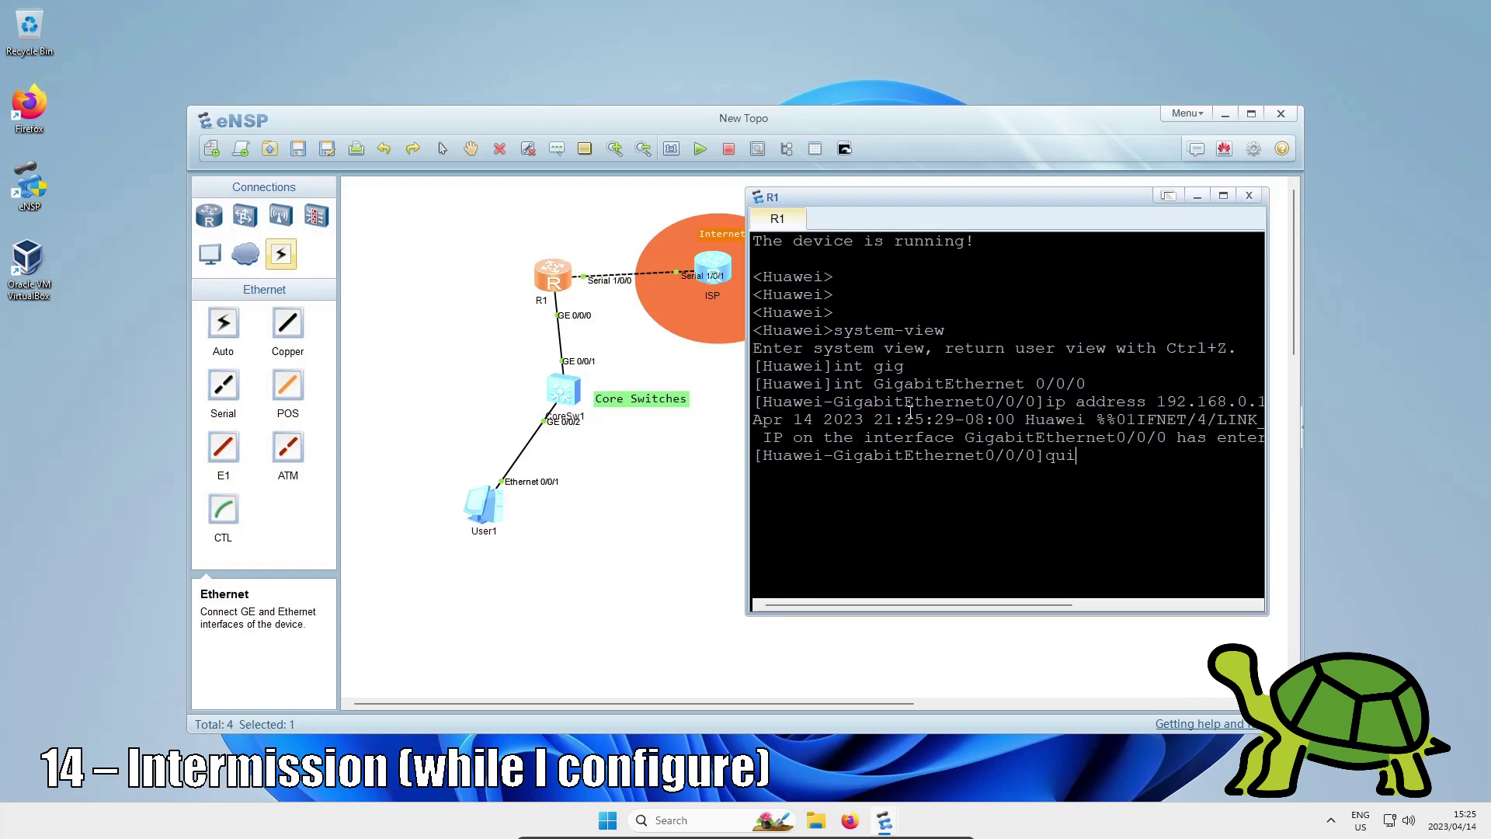
pyautogui.press('Return')
# Step: Assign 10.1.1.1/24 to R1's Serial 1/0/0 interface
pyautogui.write('int g')
pyautogui.press('Tab')
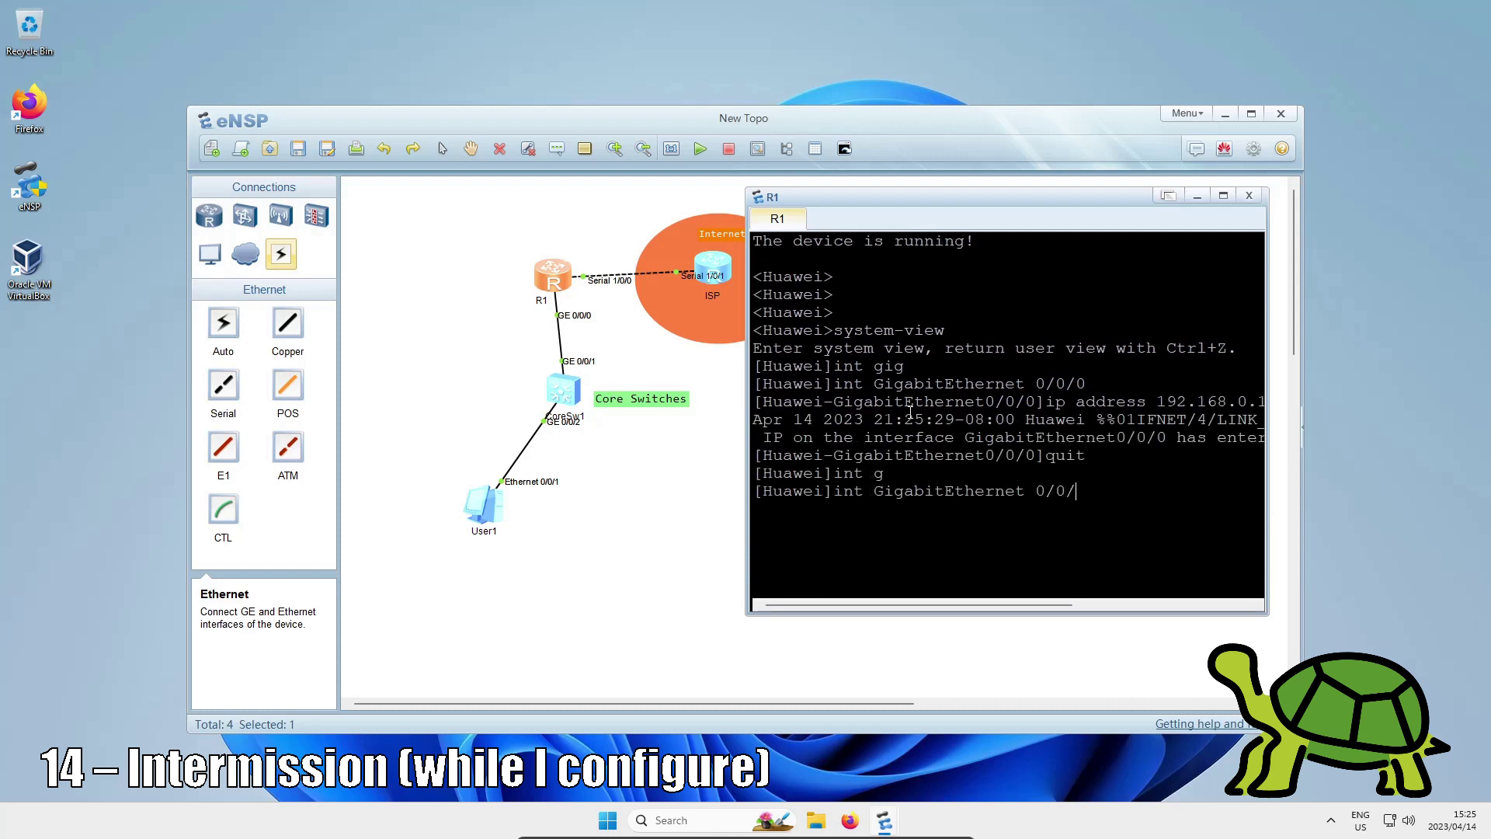
pyautogui.press('BackSpace')
pyautogui.press('BackSpace')
pyautogui.press('BackSpace')
pyautogui.press('BackSpace')
pyautogui.press('BackSpace')
pyautogui.press('BackSpace')
pyautogui.press('BackSpace')
pyautogui.press('BackSpace')
pyautogui.press('BackSpace')
pyautogui.press('BackSpace')
pyautogui.press('BackSpace')
pyautogui.press('BackSpace')
pyautogui.press('BackSpace')
pyautogui.press('BackSpace')
pyautogui.press('BackSpace')
pyautogui.press('BackSpace')
pyautogui.write('ser')
pyautogui.press('Tab')
pyautogui.write('1/0/0')
pyautogui.press('Return')
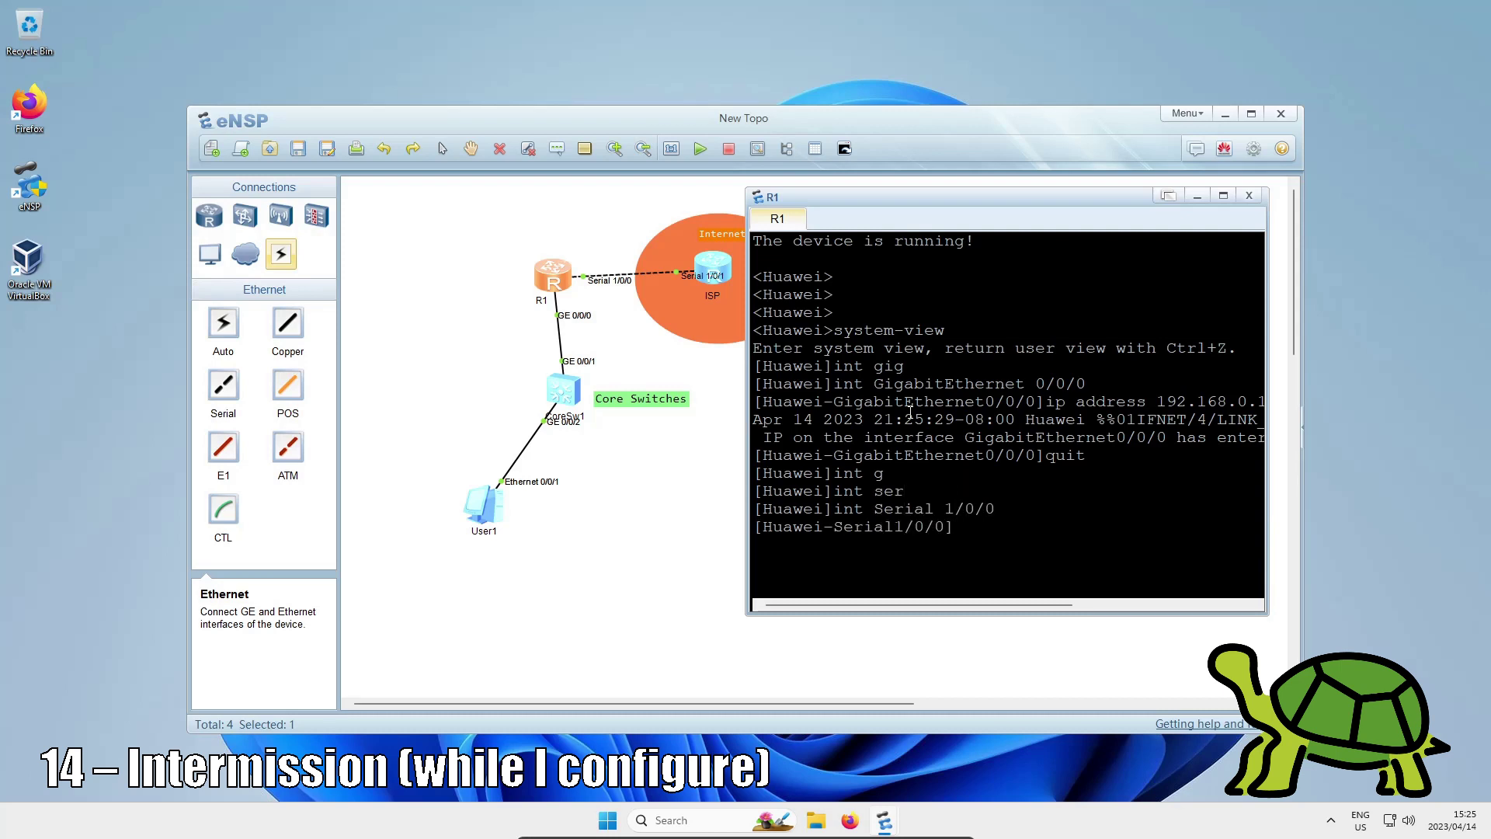
pyautogui.write('ip add 10.1.1.1 24')
pyautogui.press('Return')
pyautogui.write('quit')
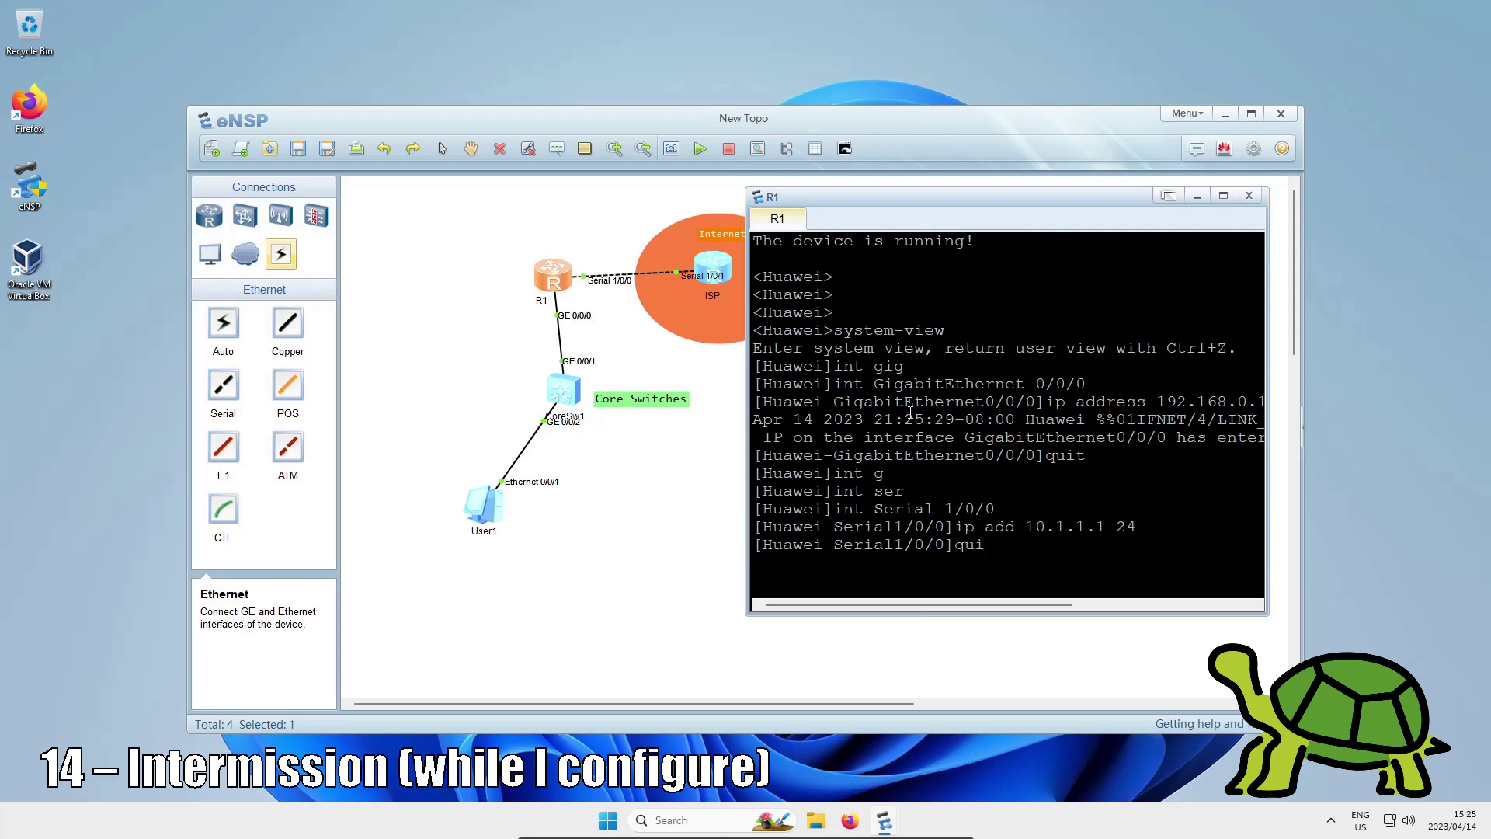
pyautogui.press('Return')
# Step: Set R1's hostname with sysname R1 and save its configuration, answering y
pyautogui.write('sysname R1')
pyautogui.press('Return')
pyautogui.write('quit')
pyautogui.press('Return')
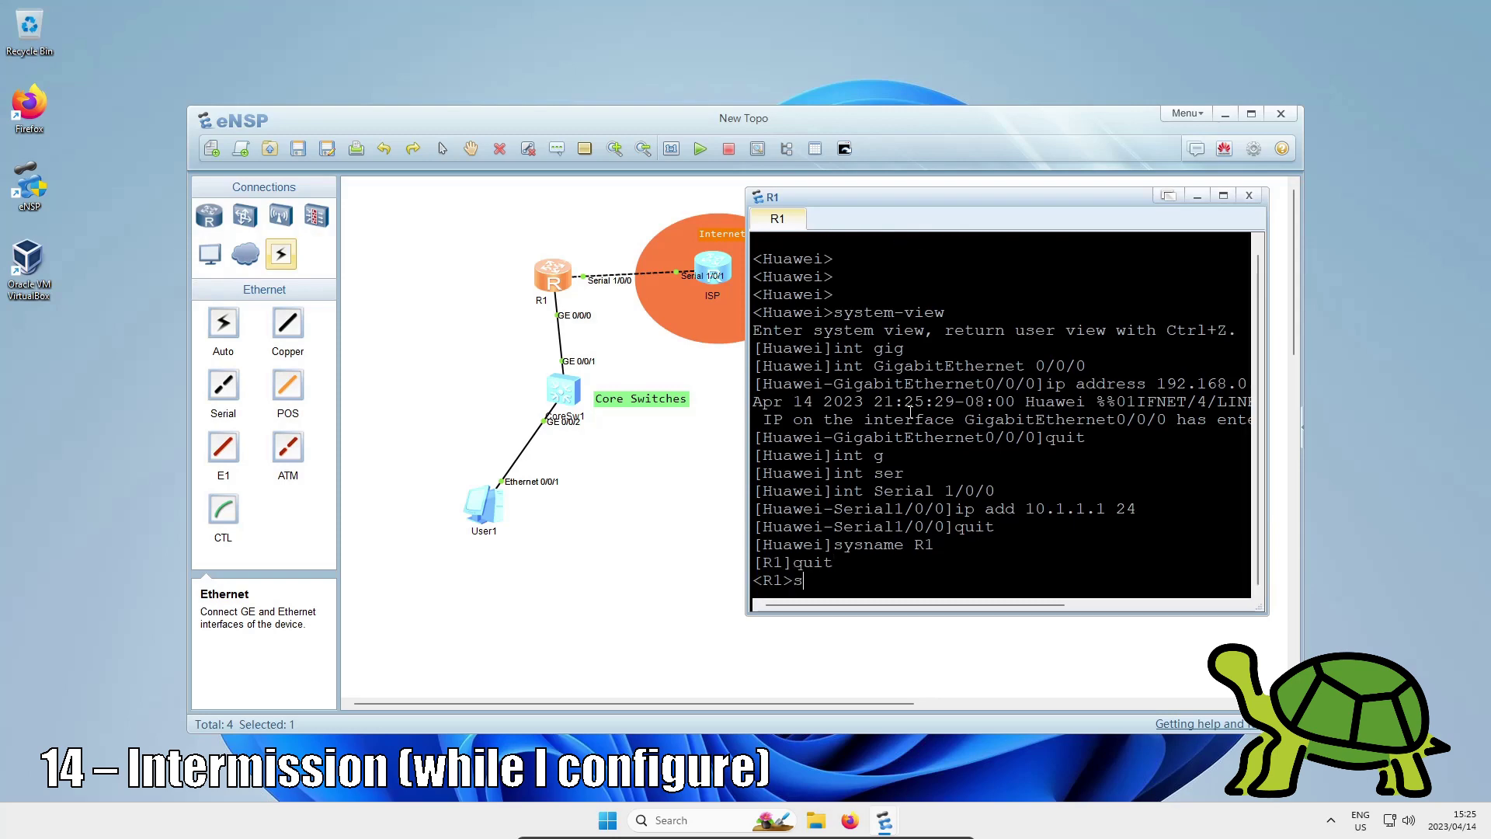
pyautogui.write('save')
pyautogui.press('Return')
pyautogui.write('y')
pyautogui.press('Return')
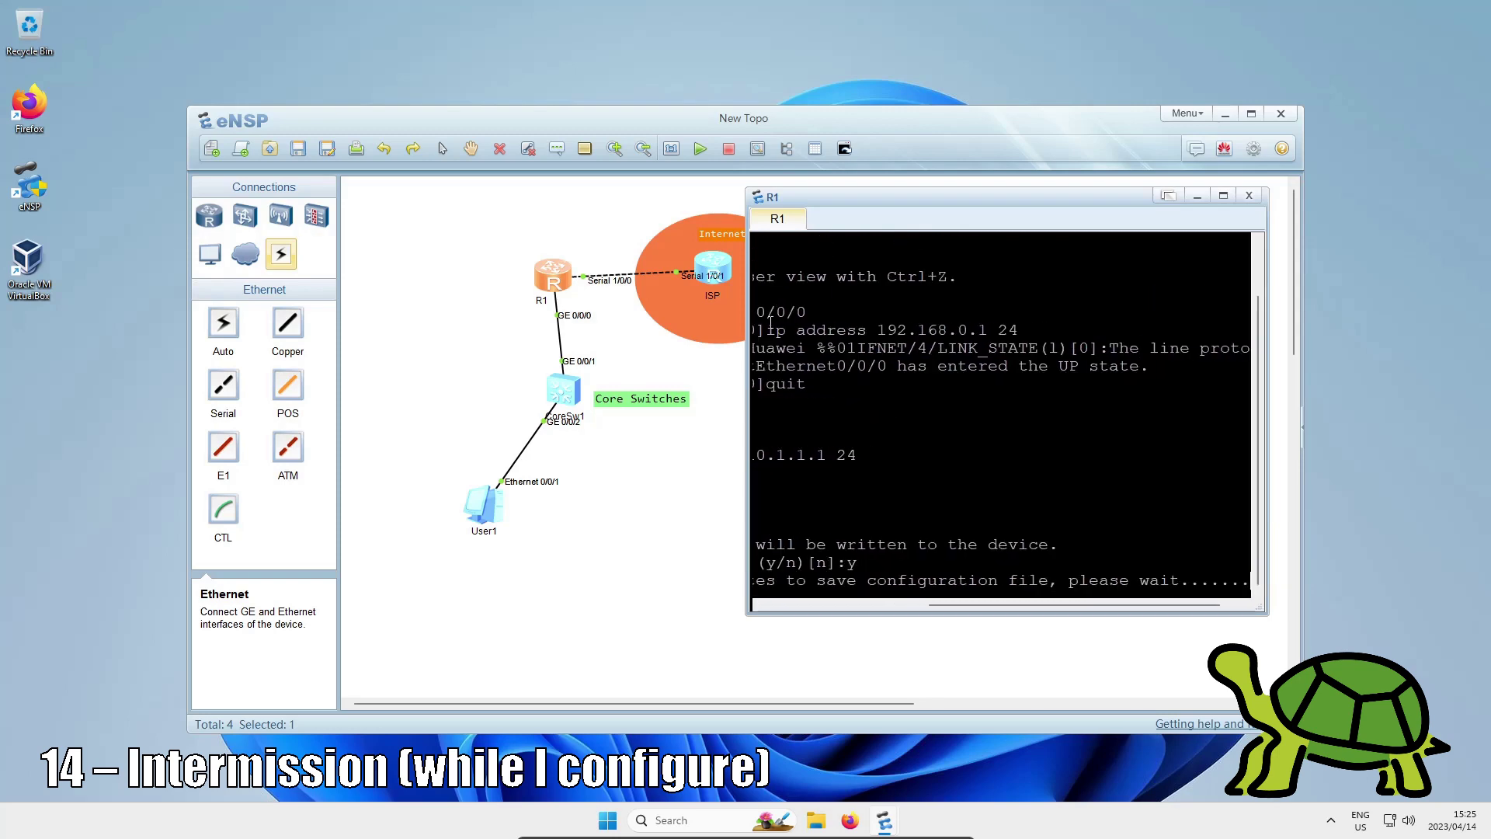
# Step: In the ISP router's console, set hostname ISP and enter interface Serial 1/0/1
pyautogui.click(714, 268)
pyautogui.doubleClick(713, 268)
pyautogui.write('system-vi')
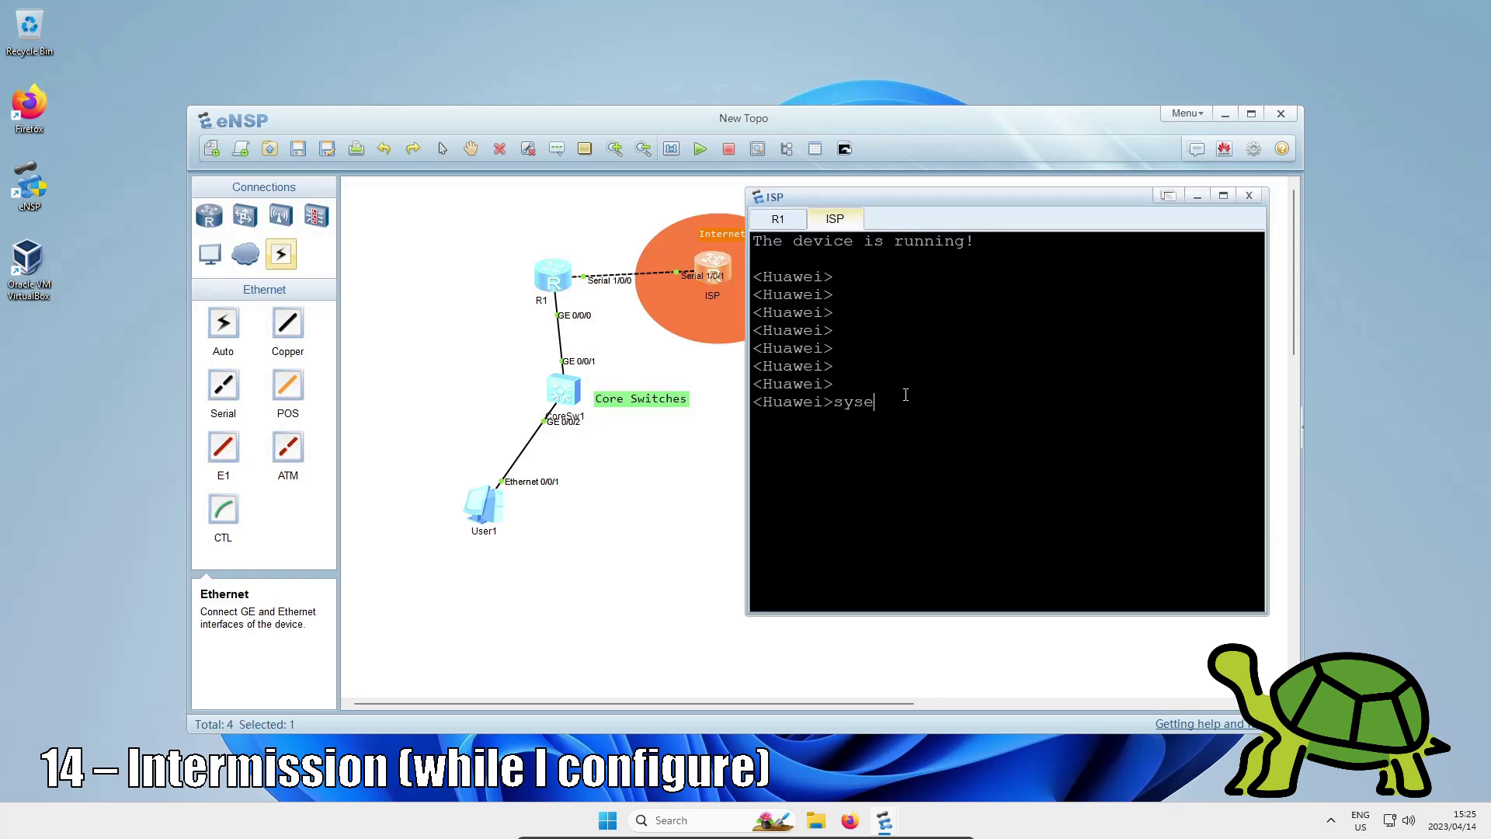
pyautogui.write('ew')
pyautogui.press('Return')
pyautogui.write('sysname ISP')
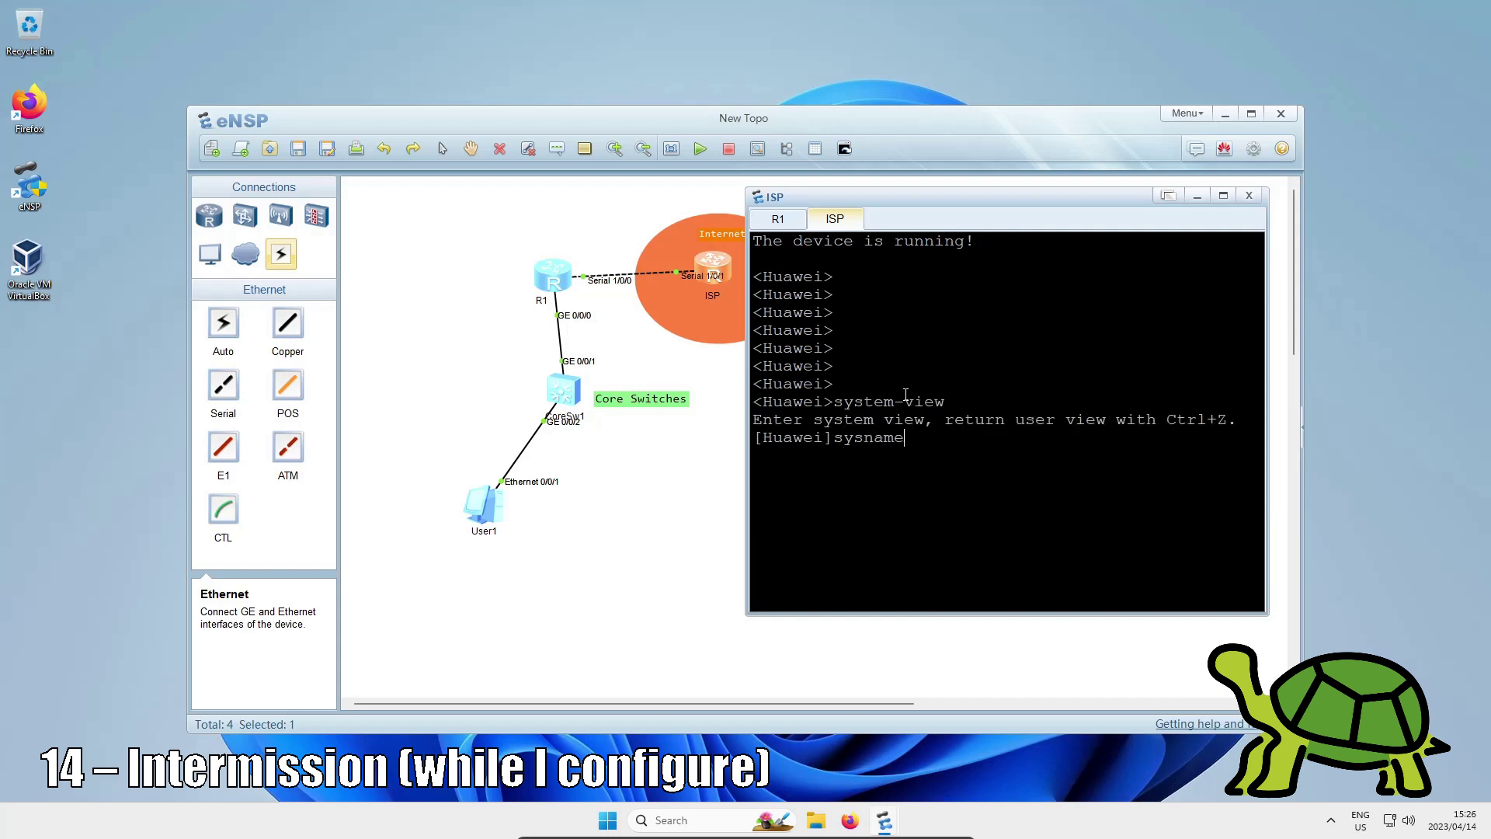
pyautogui.press('Return')
pyautogui.write('int ser')
pyautogui.press('Tab')
pyautogui.write('1/0/0')
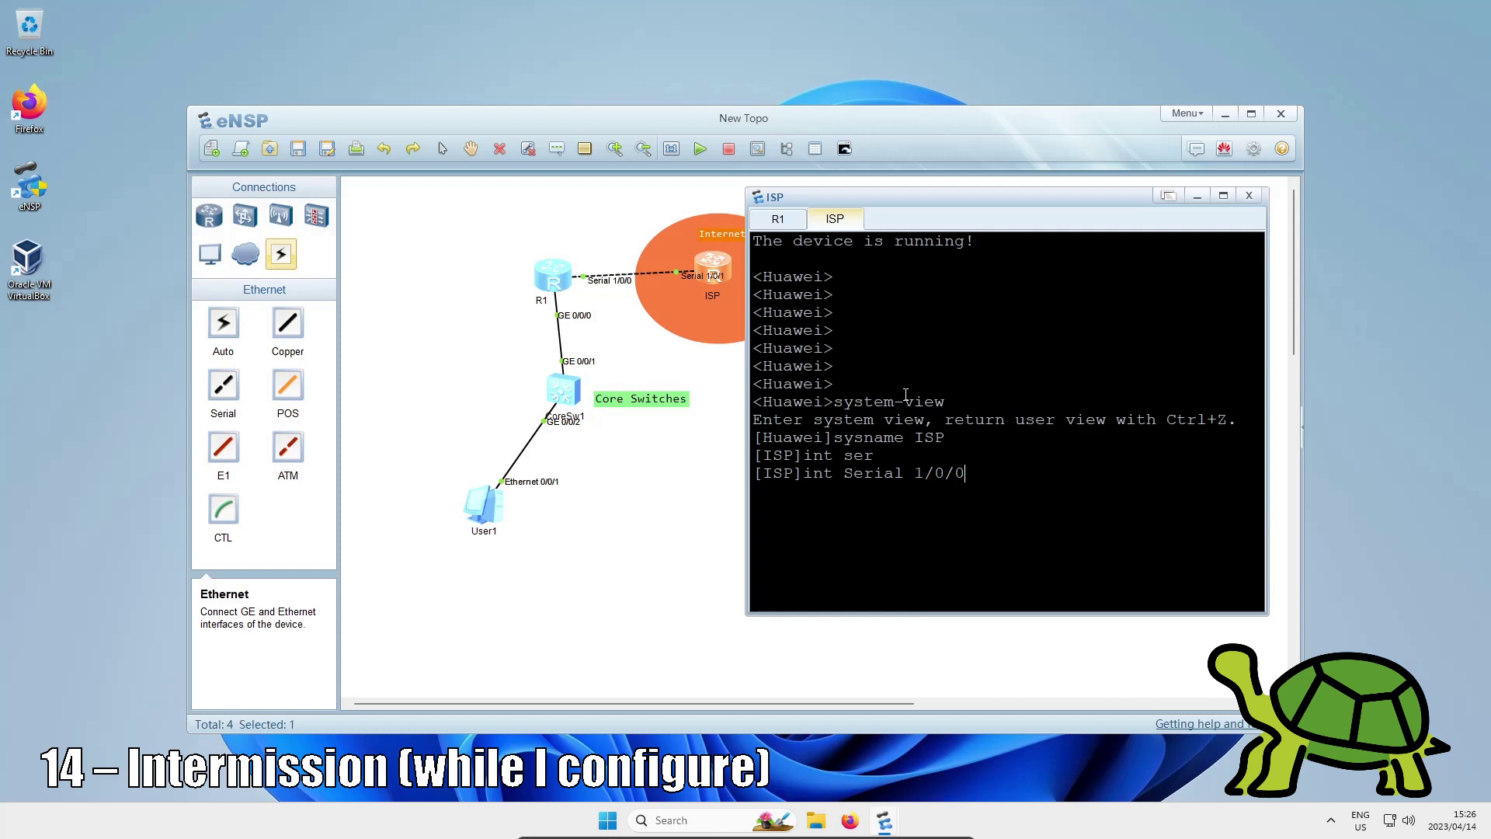
pyautogui.press('BackSpace')
pyautogui.write('1')
pyautogui.press('Return')
# Step: Set the hostname R1 and save R1's configuration, confirming with y
pyautogui.write('ip add 10.1')
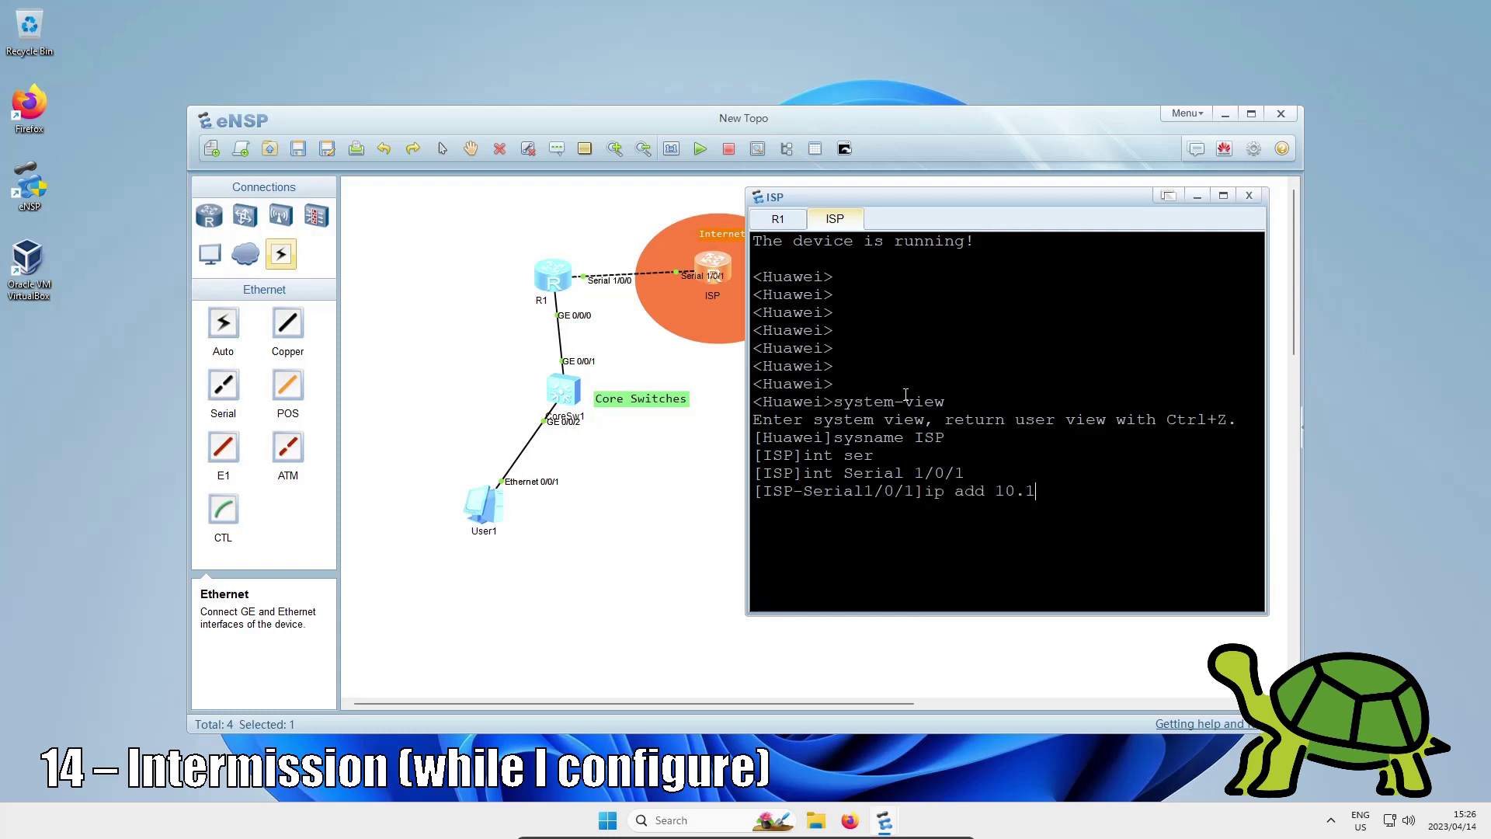
pyautogui.write('.1.1 2')
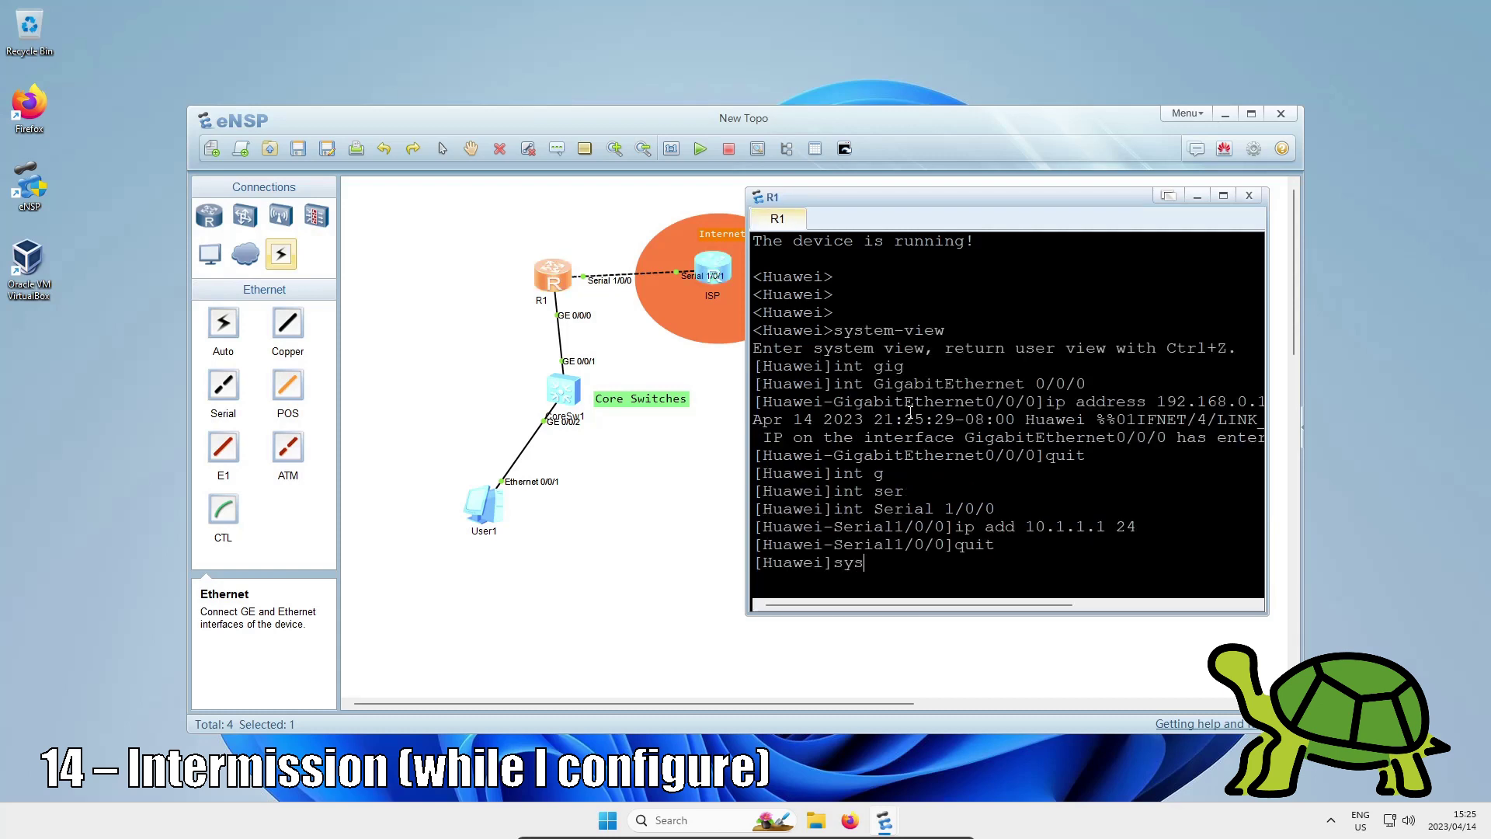
pyautogui.write('name')
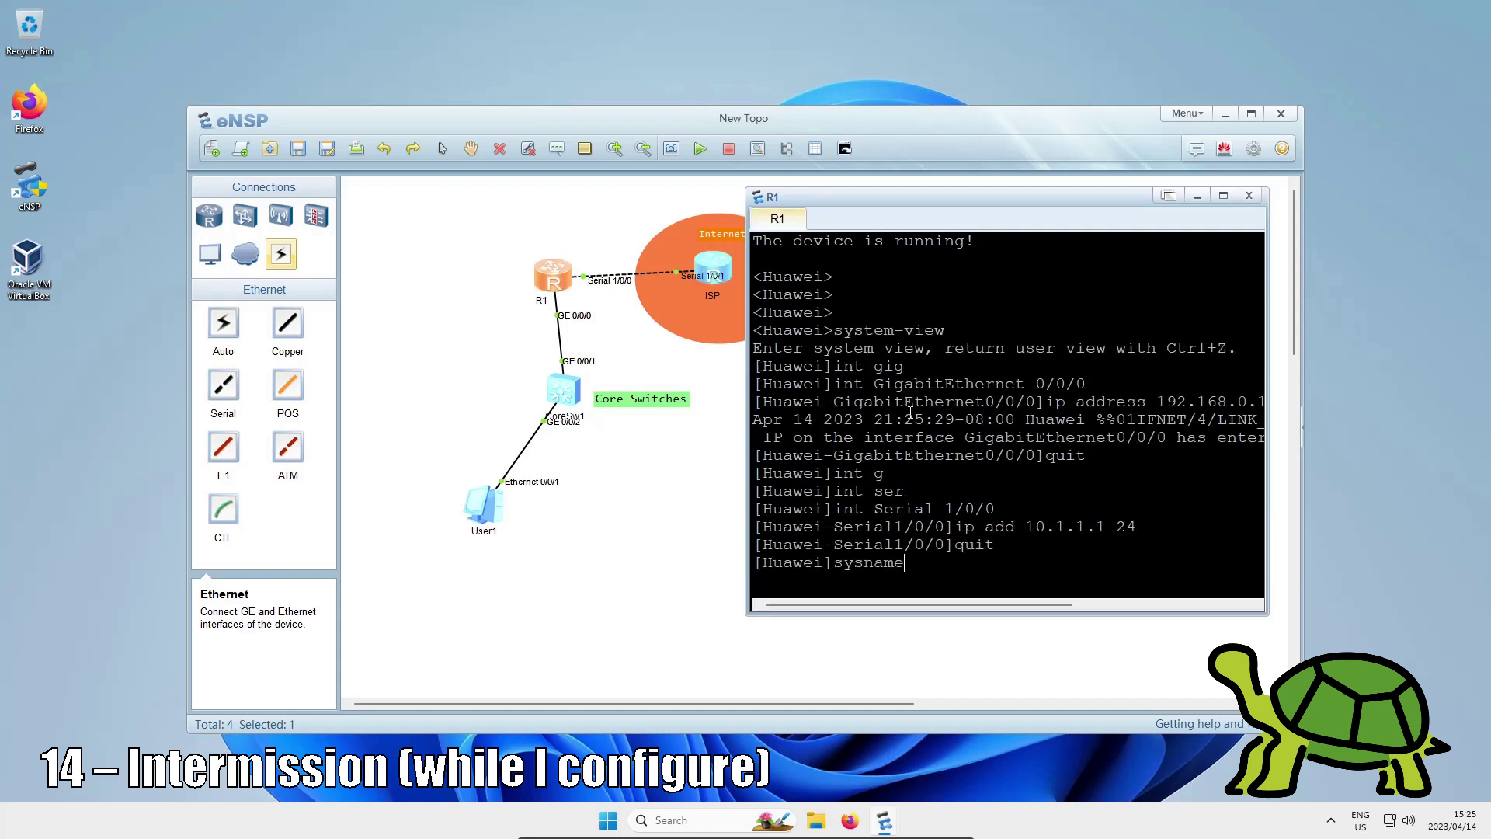
pyautogui.write(' R1')
pyautogui.press('Return')
pyautogui.write('quit')
pyautogui.press('Return')
pyautogui.write('sa')
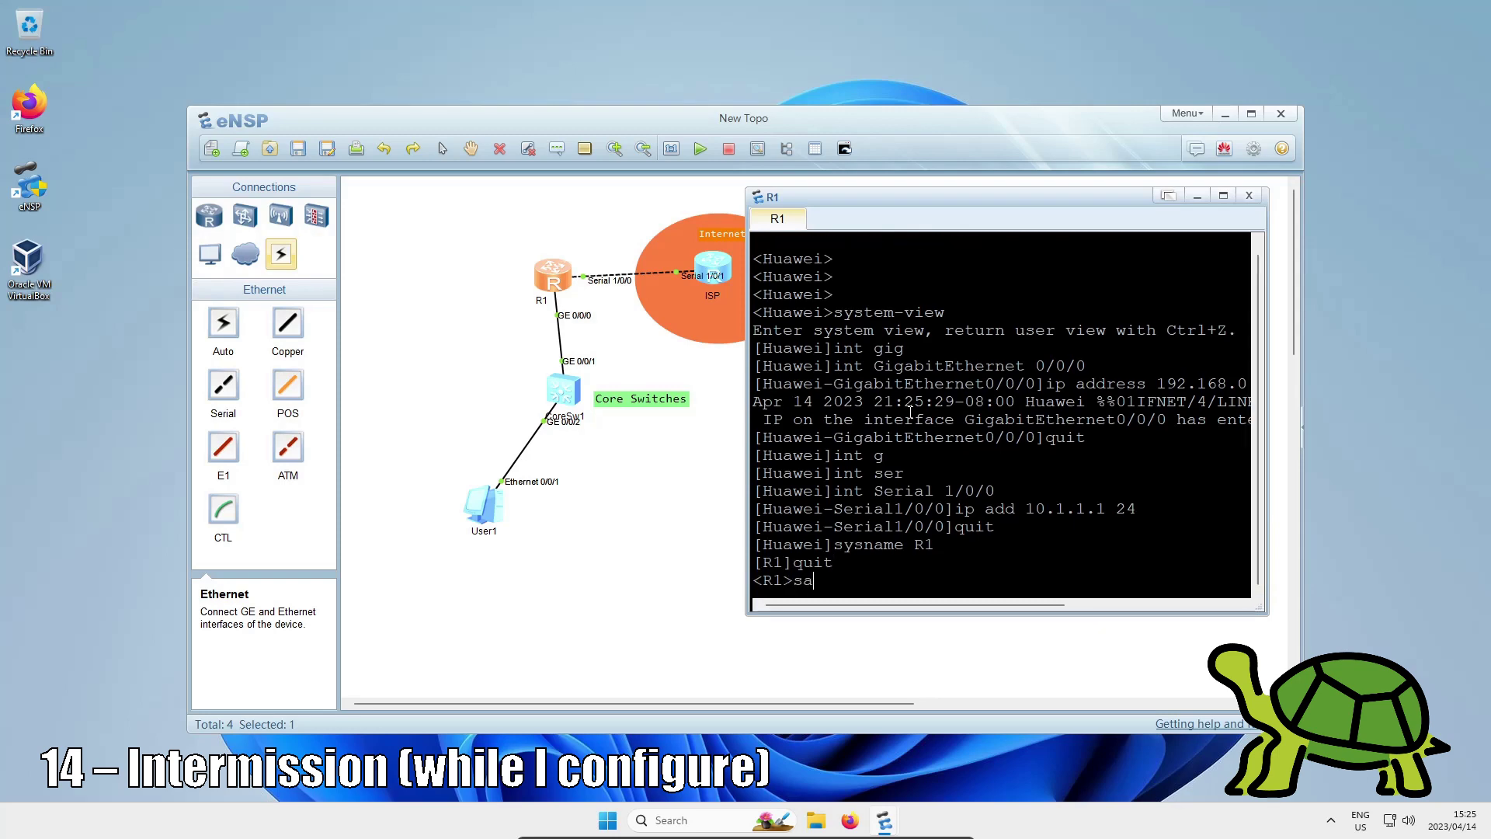
pyautogui.write('ve')
pyautogui.press('Return')
pyautogui.write('y')
pyautogui.press('Return')
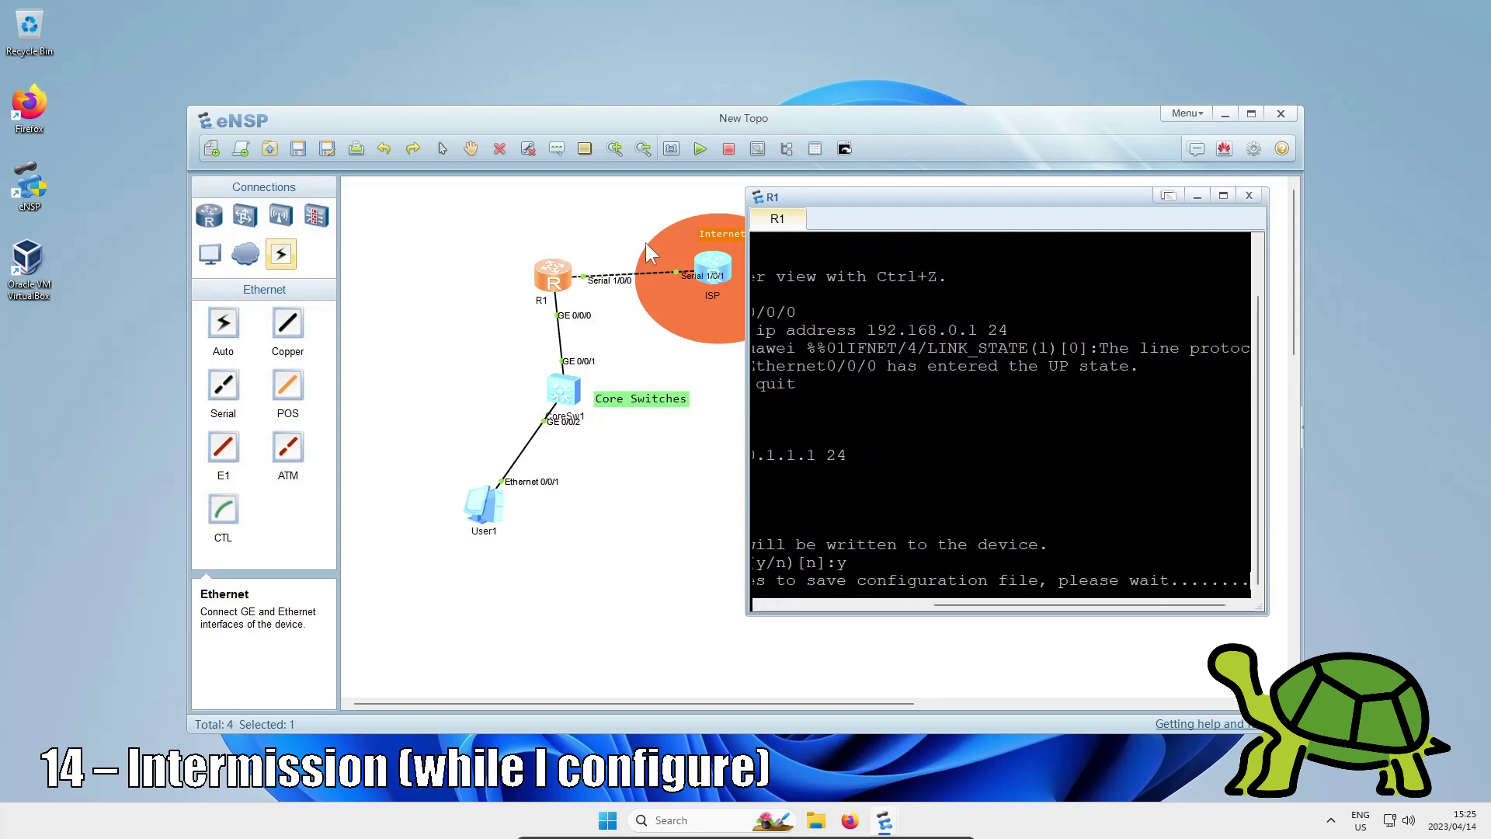
# Step: Reopen the ISP router's console, rename it ISP and begin the int Serial command
pyautogui.doubleClick(712, 266)
pyautogui.write('syst')
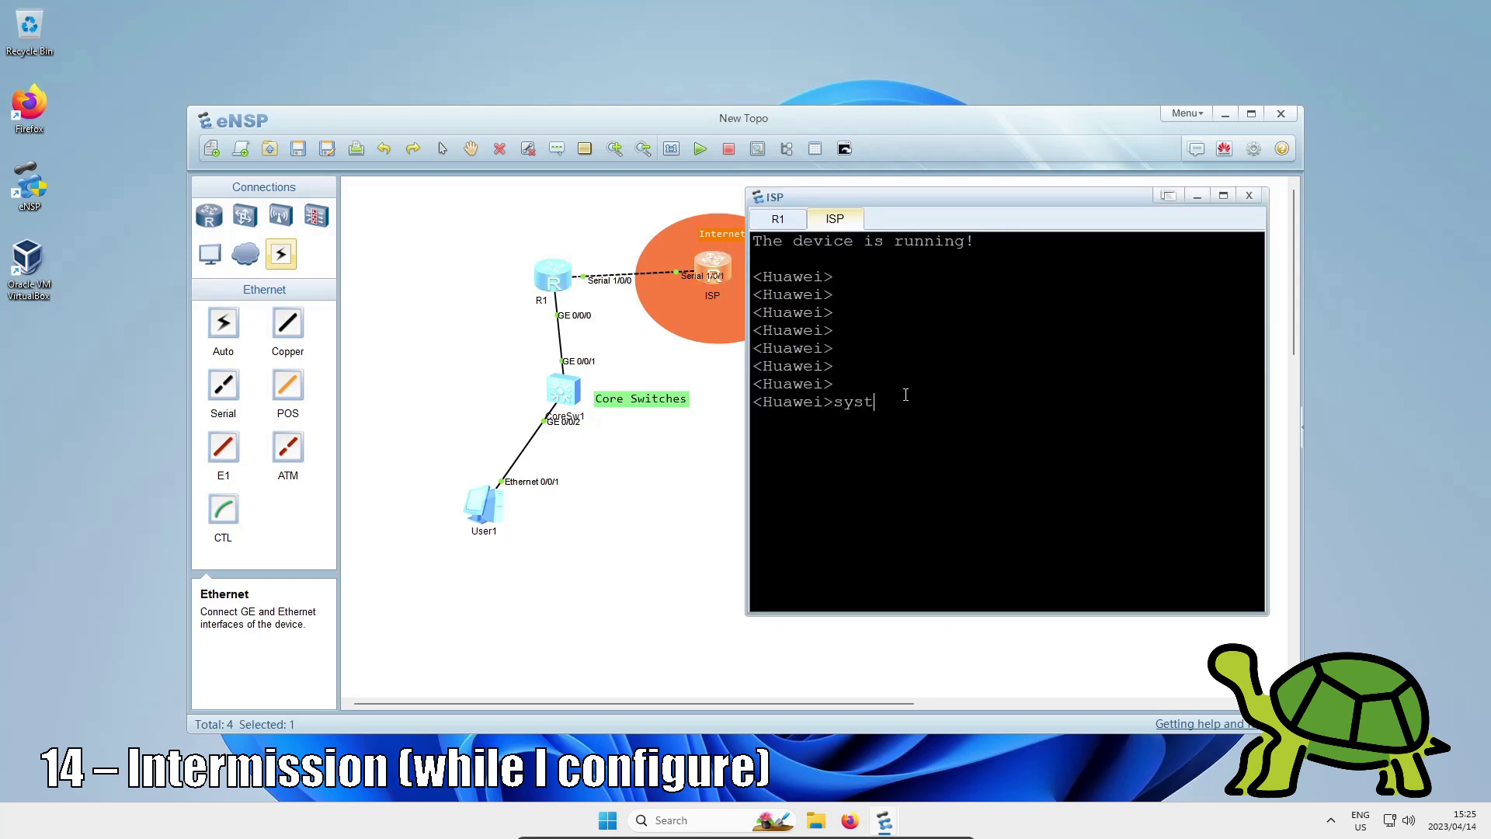
pyautogui.write('em-view')
pyautogui.press('Return')
pyautogui.write('sysname')
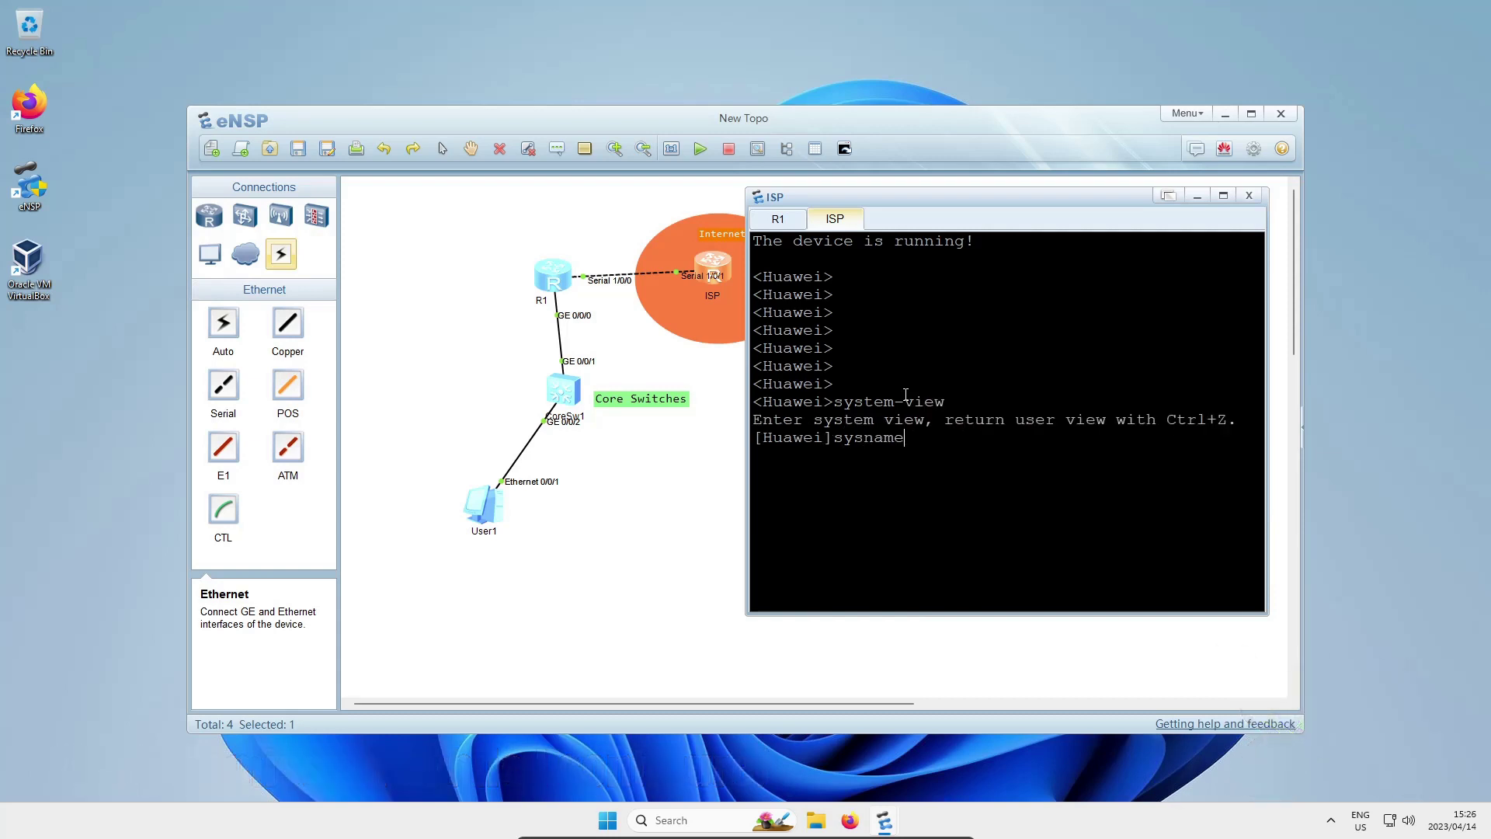
pyautogui.write(' ISP')
pyautogui.press('Return')
pyautogui.write('int ser')
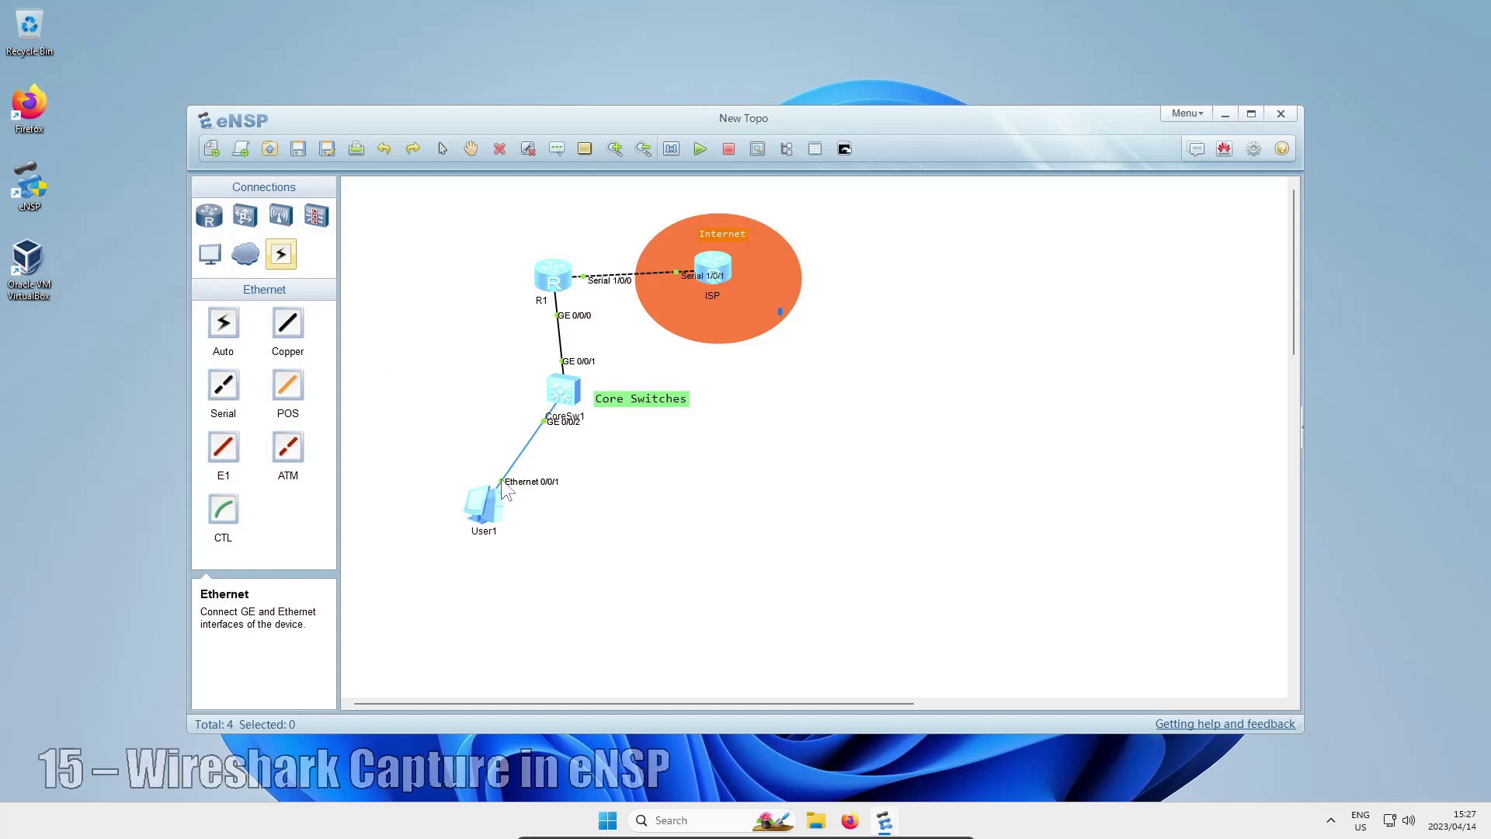
# Step: Start a data capture on User1's link, allow firewall access, and move Wireshark to the right
pyautogui.rightClick(502, 480)
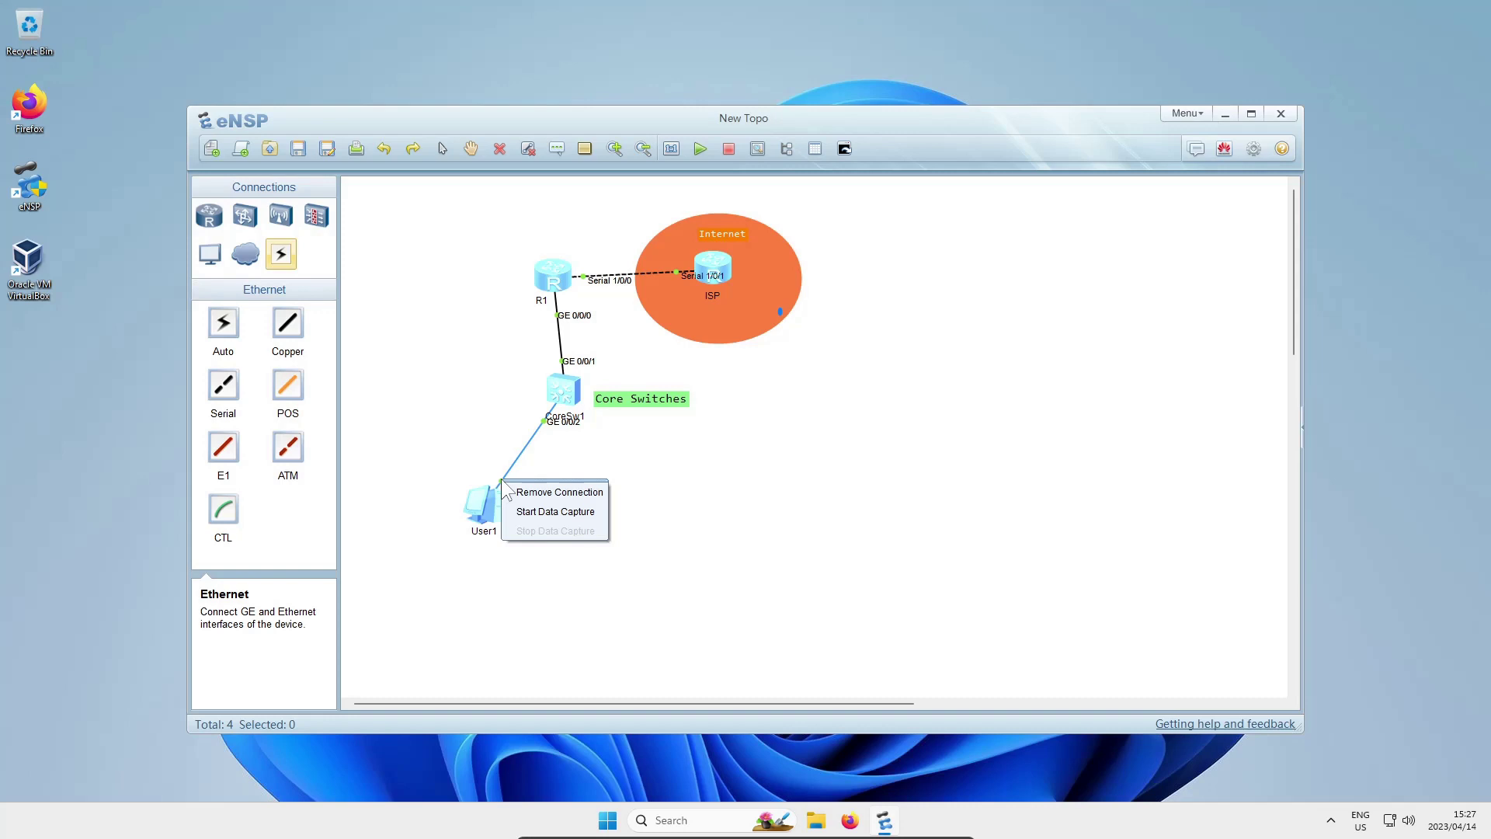
pyautogui.click(525, 515)
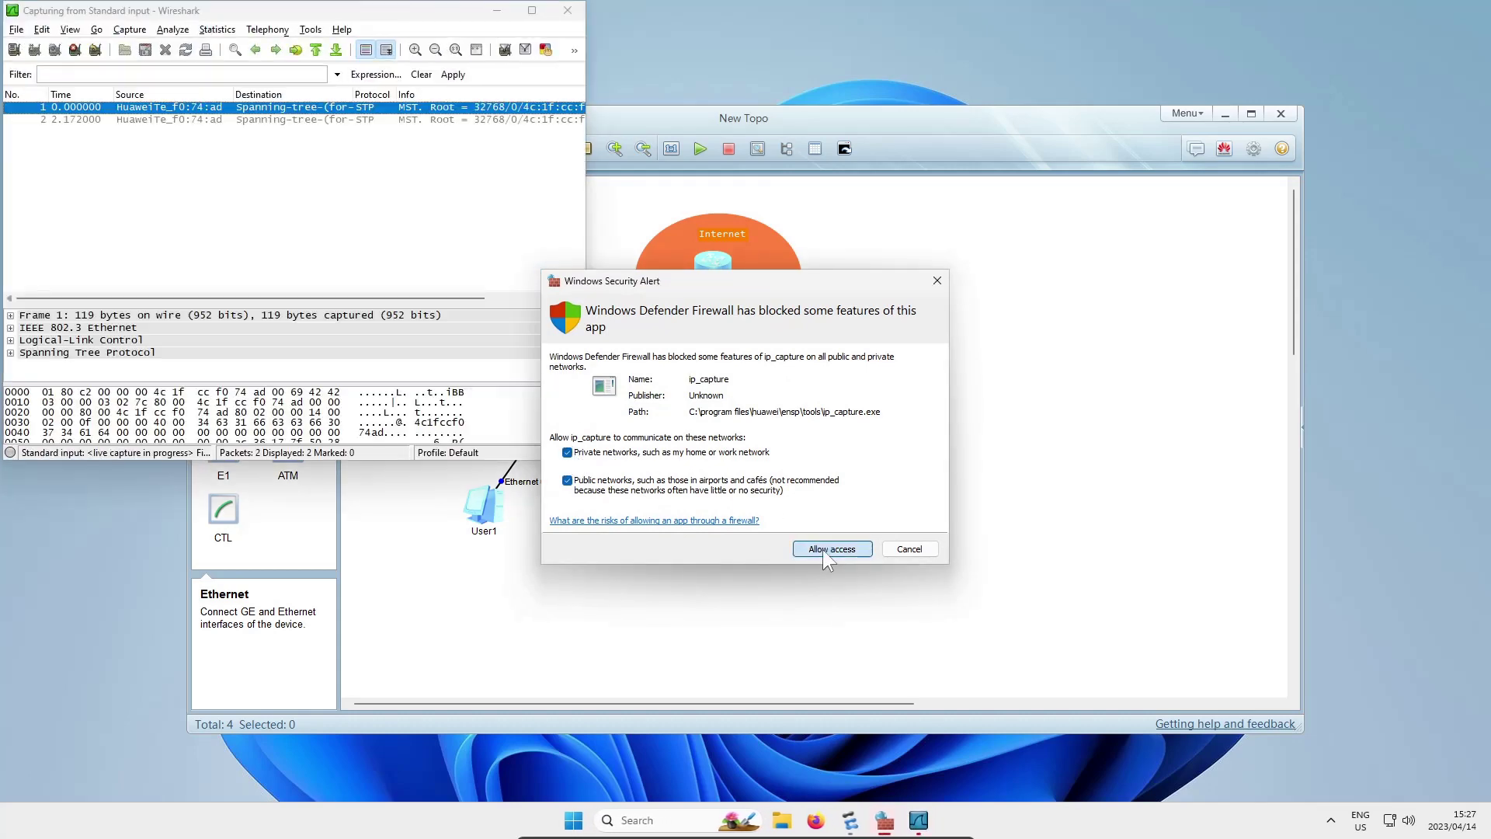
pyautogui.press('Return')
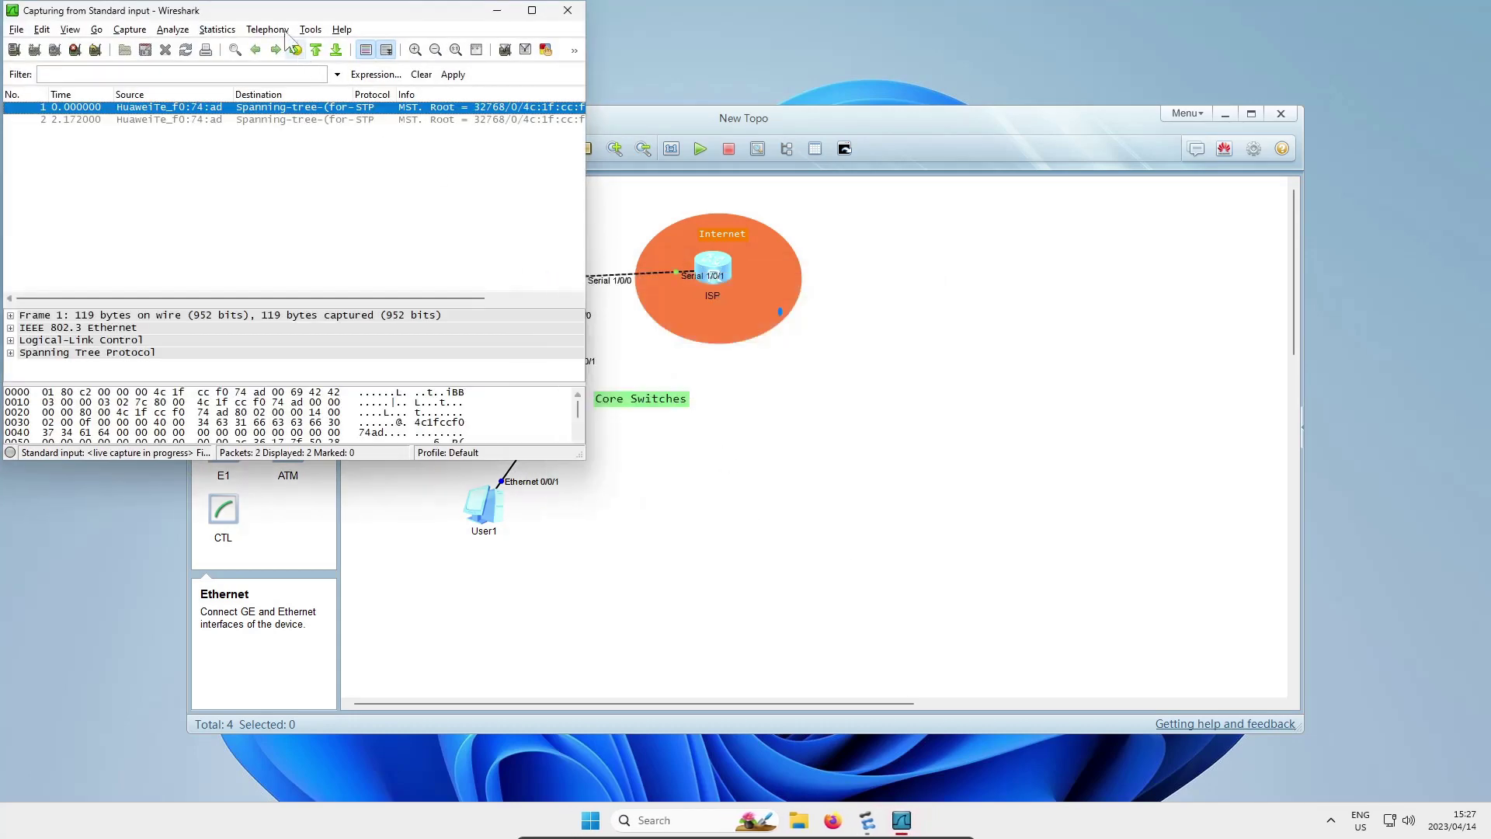
pyautogui.moveTo(287, 11); pyautogui.dragTo(1124, 187)
# Step: Open User1's Command console and arrange it alongside the Wireshark window
pyautogui.doubleClick(483, 509)
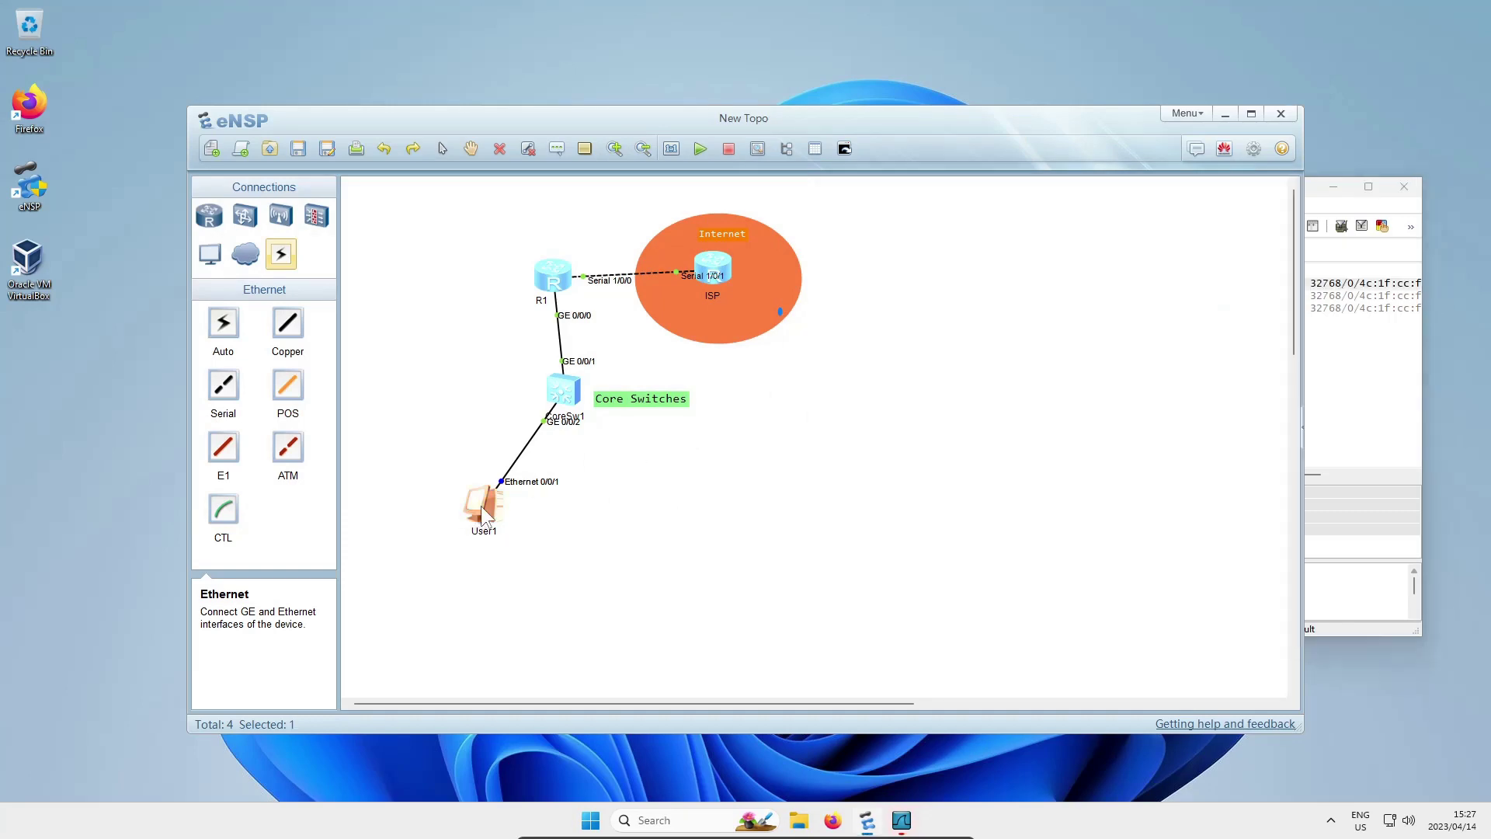
pyautogui.click(553, 233)
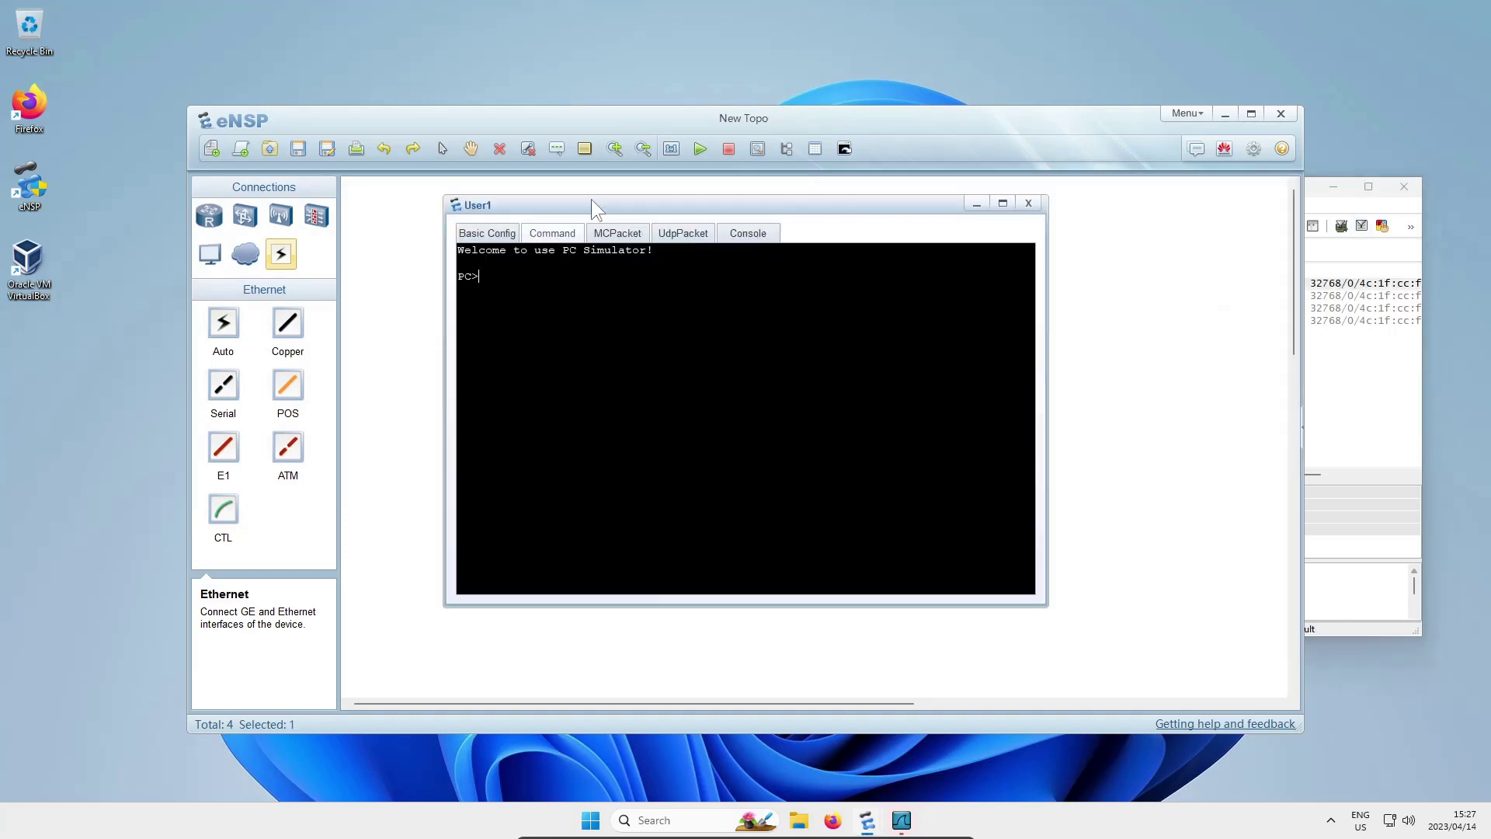
pyautogui.moveTo(590, 199); pyautogui.dragTo(302, 237)
pyautogui.click(1331, 188)
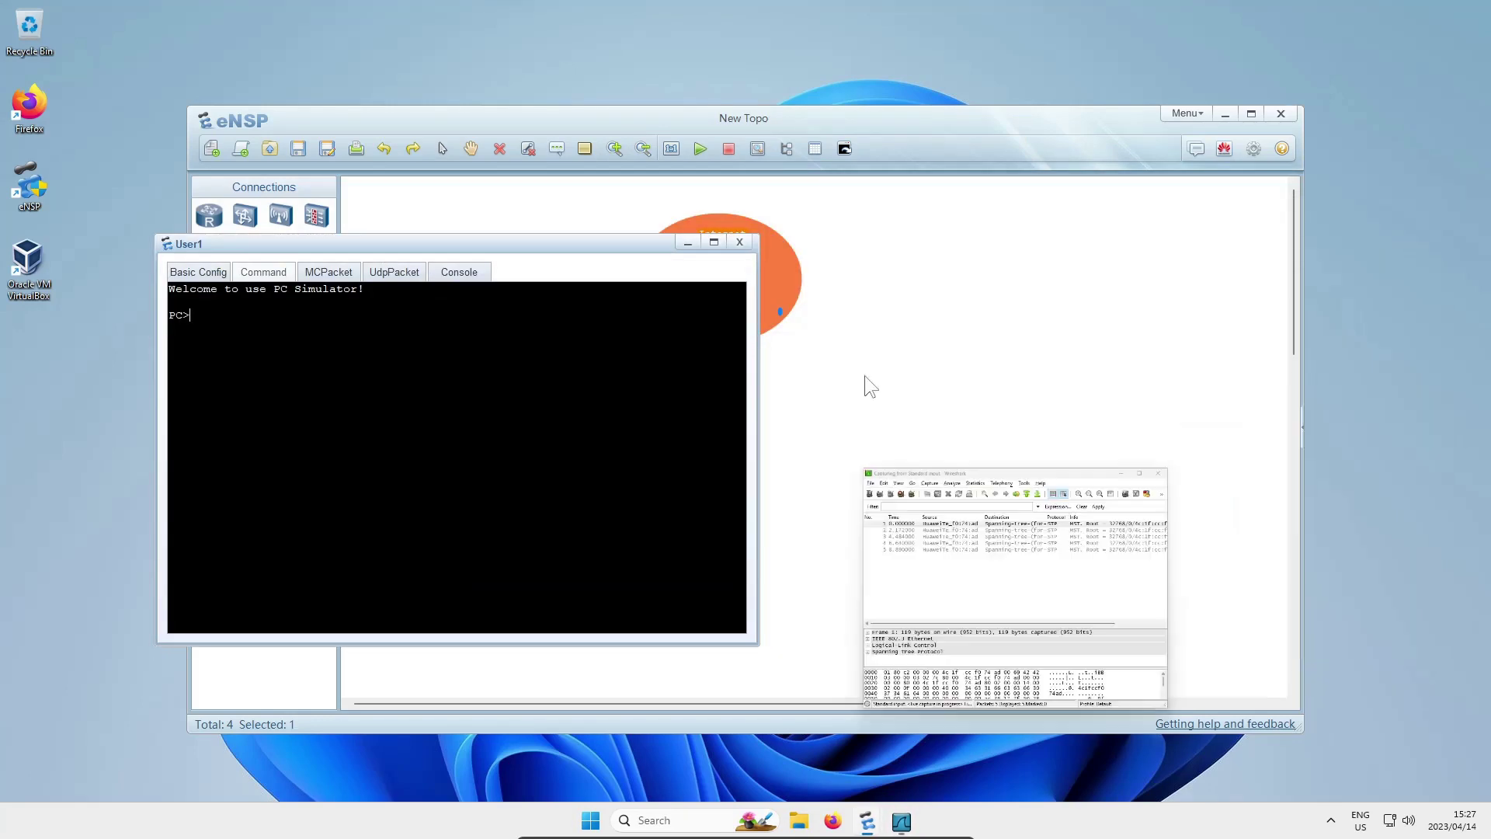
pyautogui.click(909, 822)
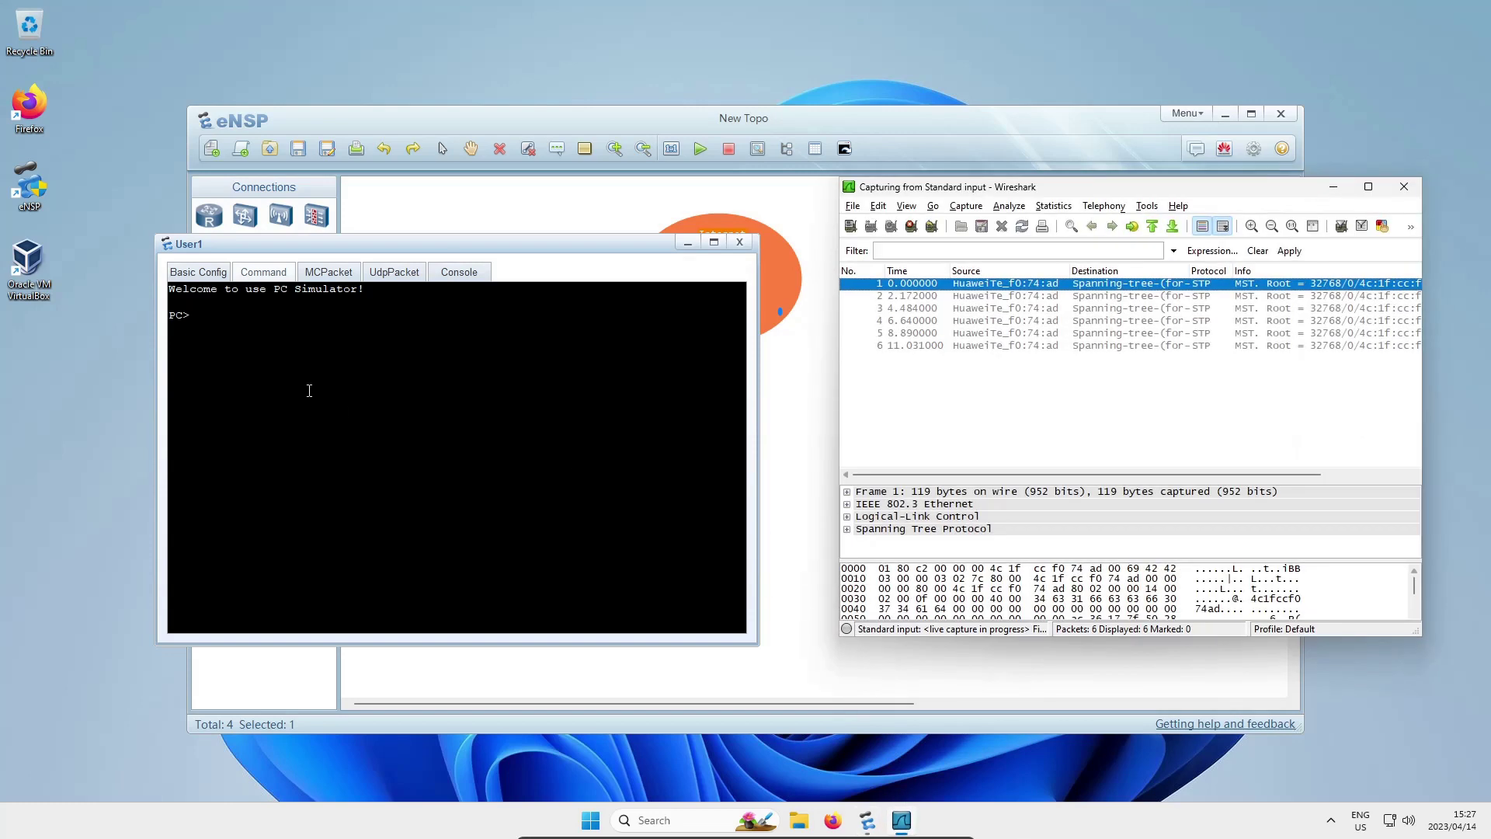
# Step: From User1, ping 192.168.0.1 and tracert 10.1.1.2, then stop the capture
pyautogui.write('ping')
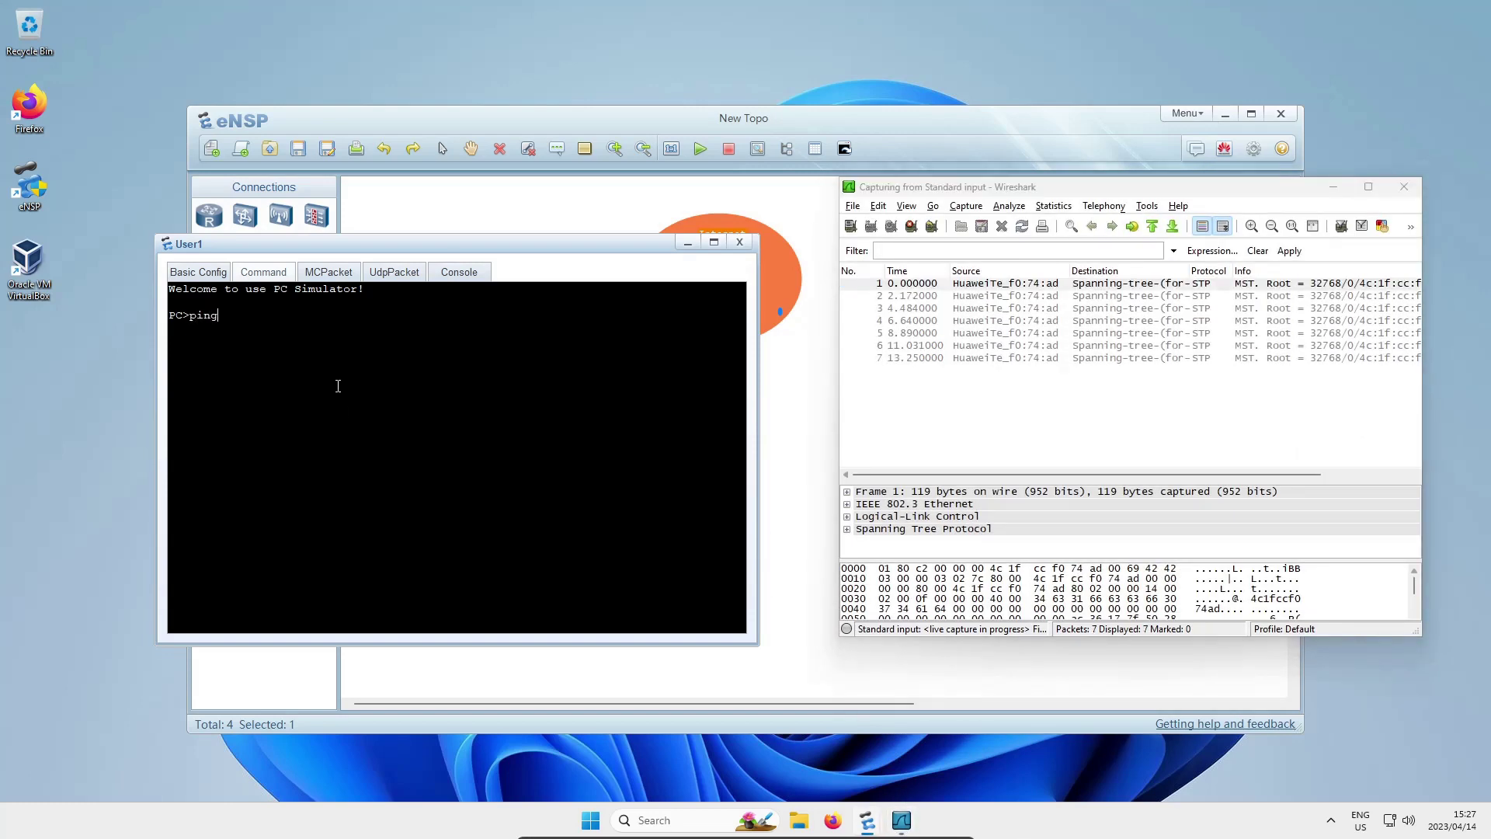
pyautogui.write(' 192.168.0.1')
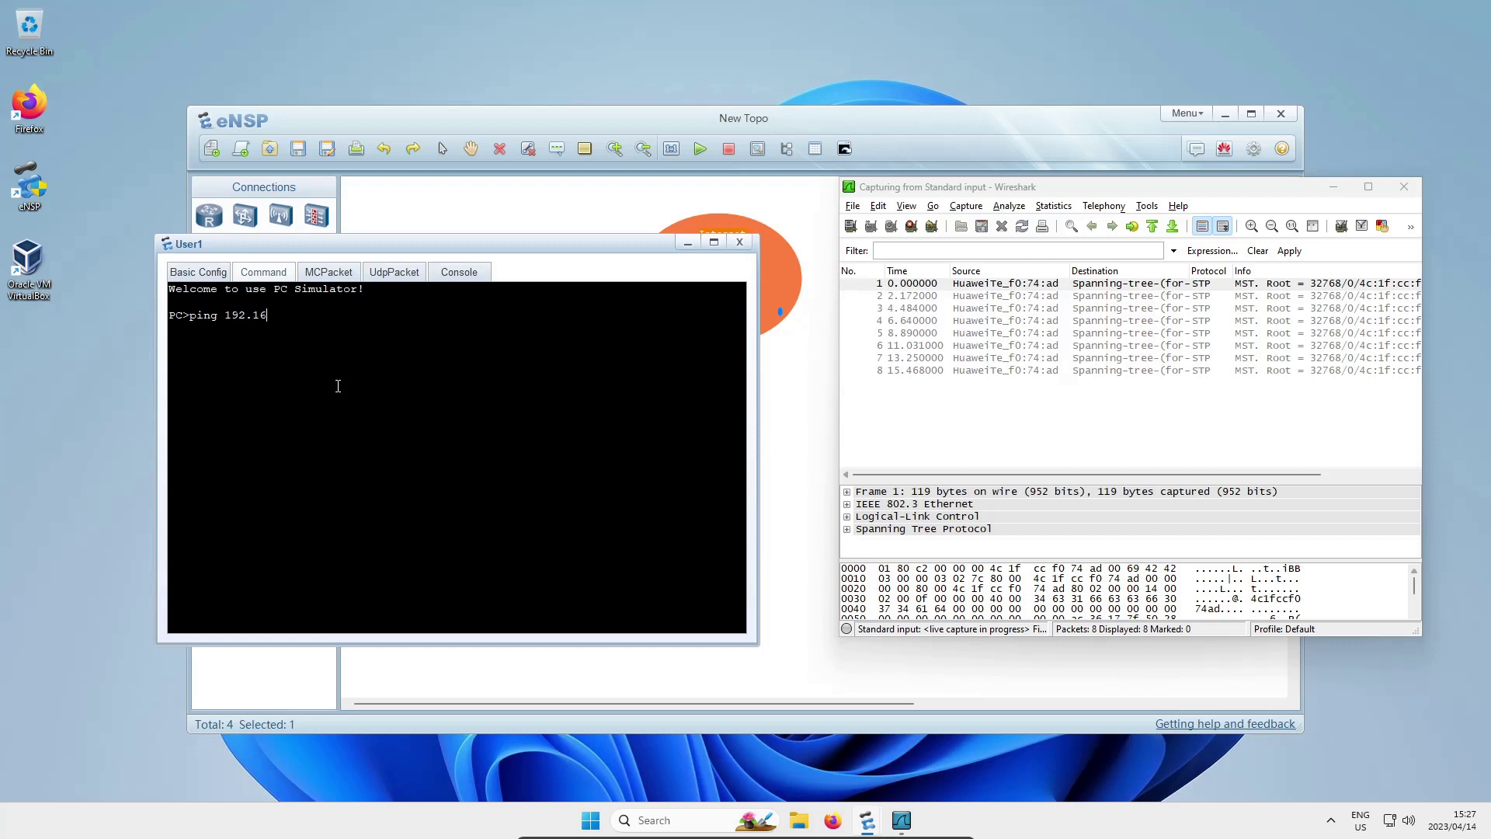
pyautogui.press('Return')
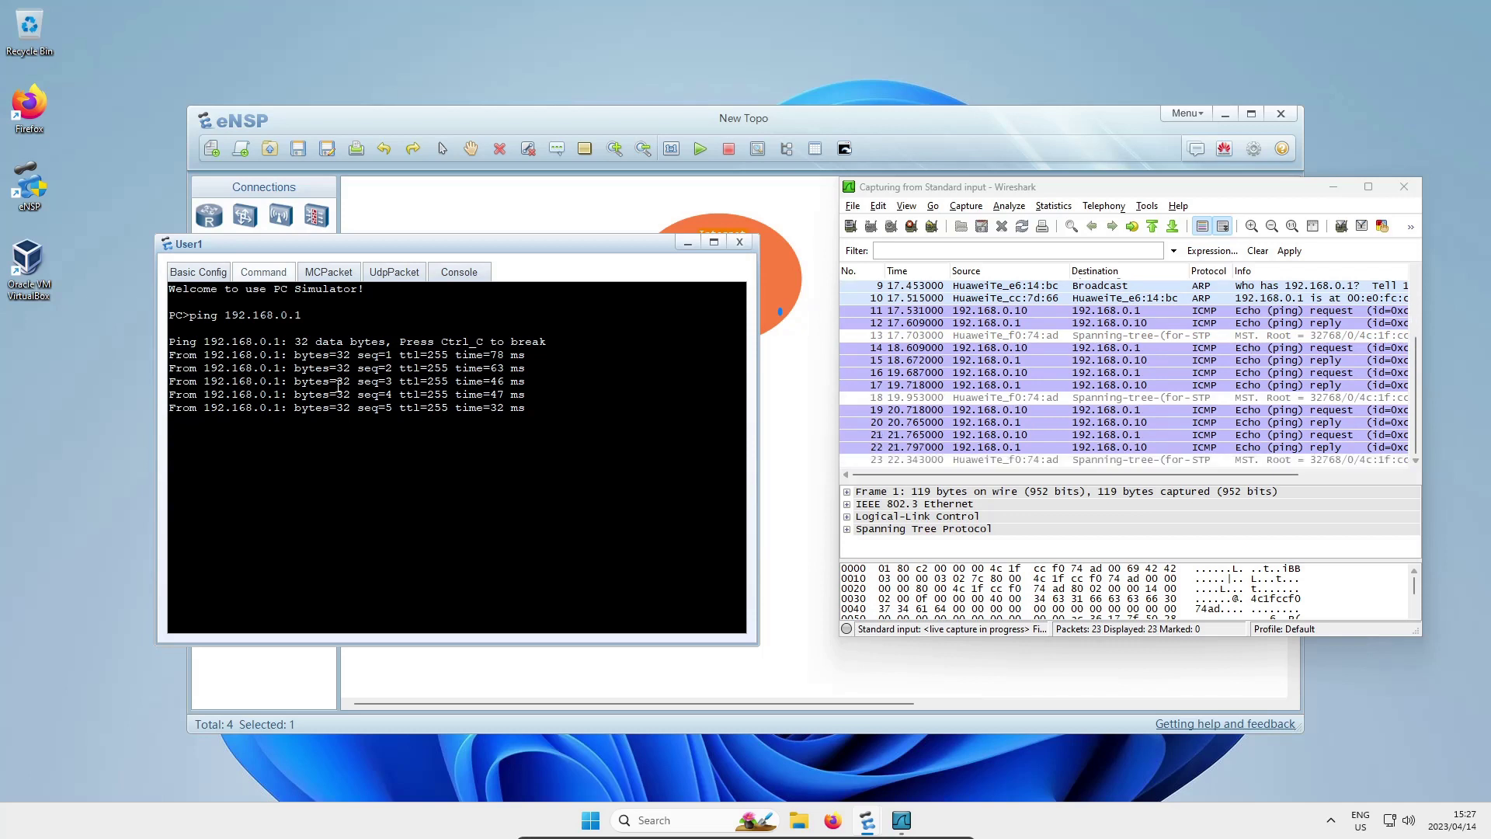
pyautogui.write('tracert ')
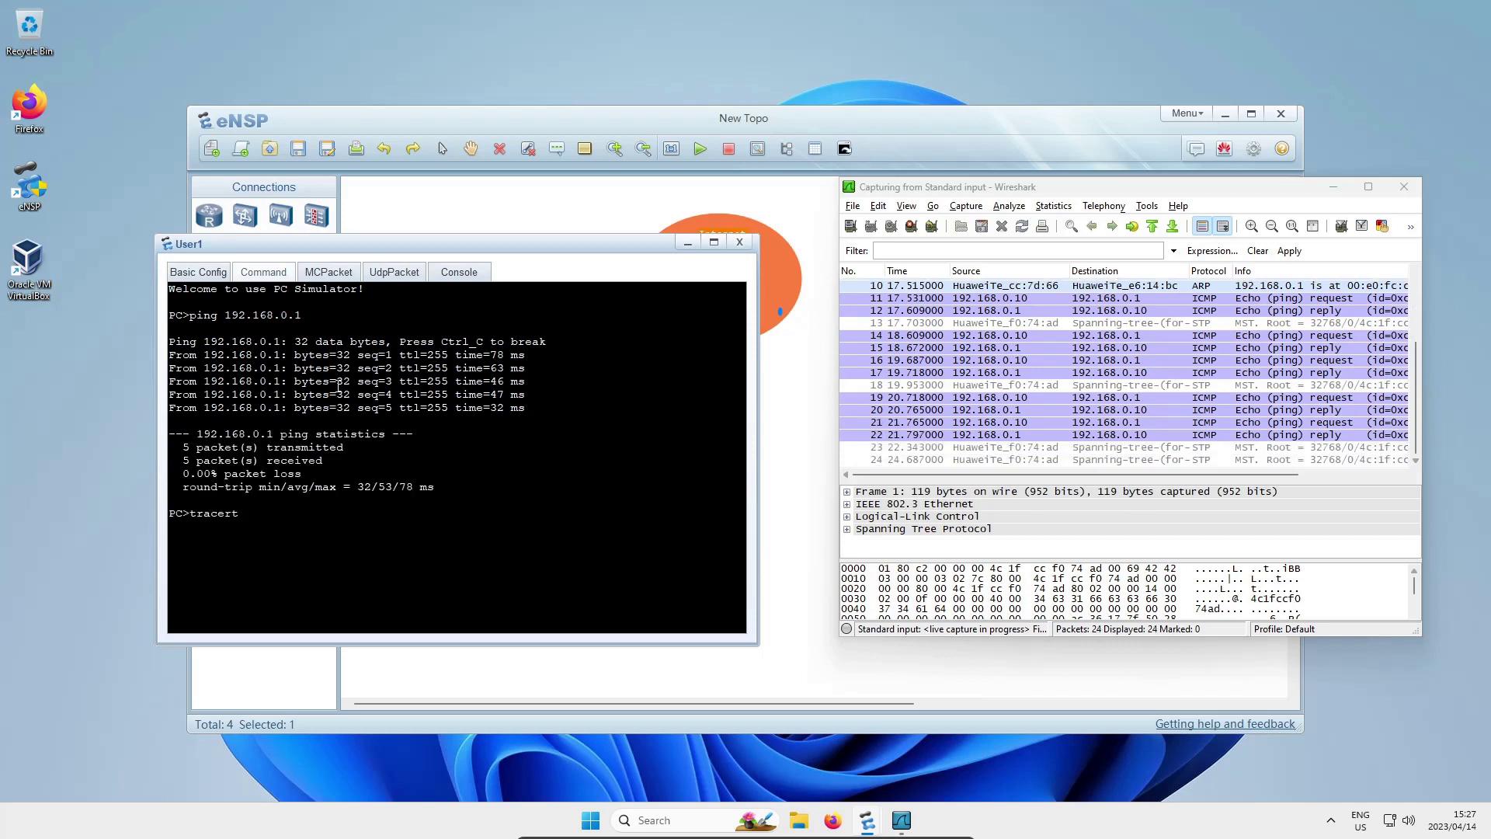
pyautogui.write('10.0.0.')
pyautogui.press('BackSpace')
pyautogui.press('BackSpace')
pyautogui.press('BackSpace')
pyautogui.press('BackSpace')
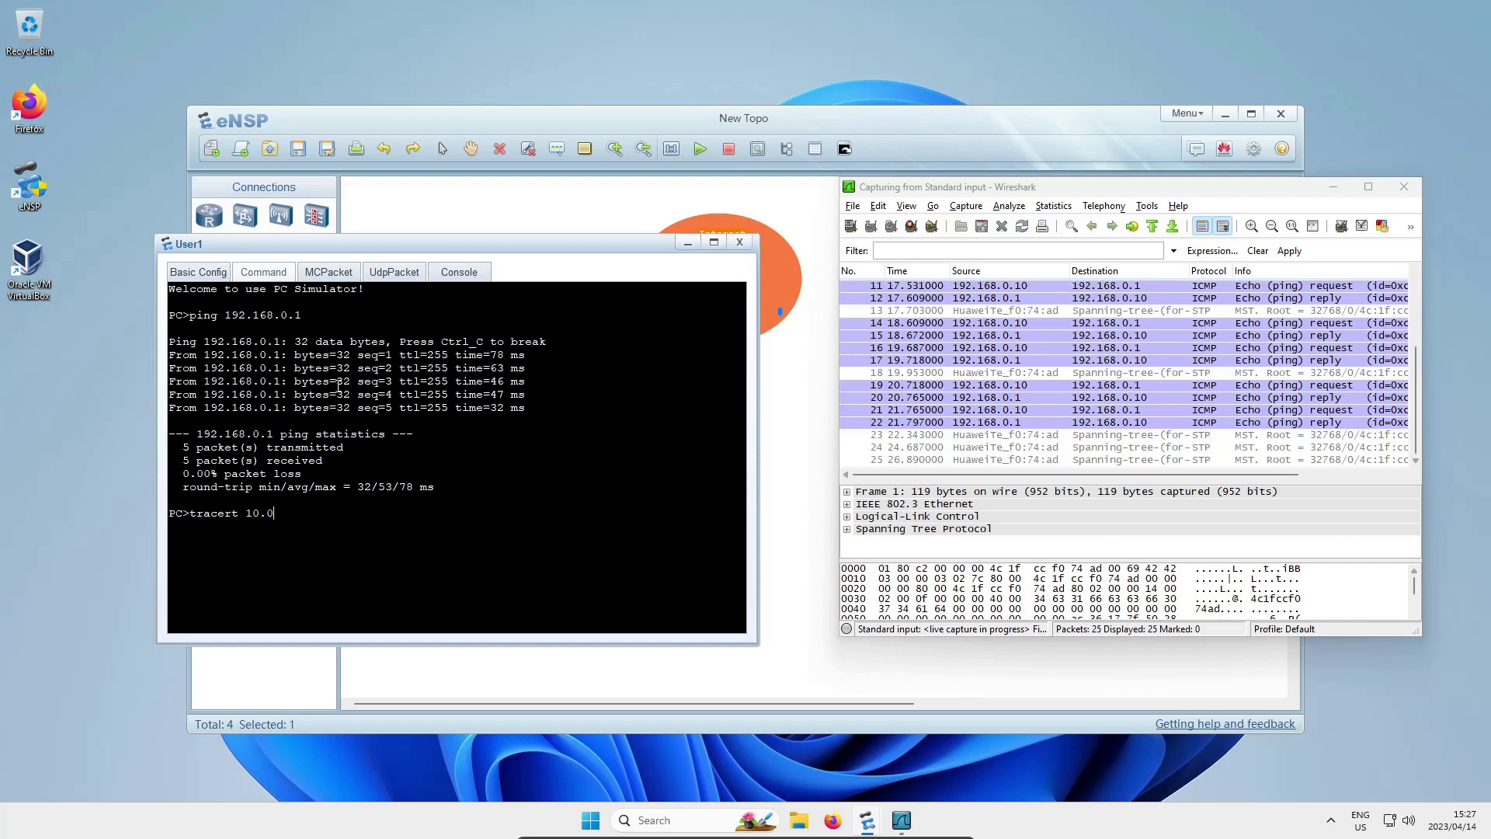
pyautogui.write('1.1.1')
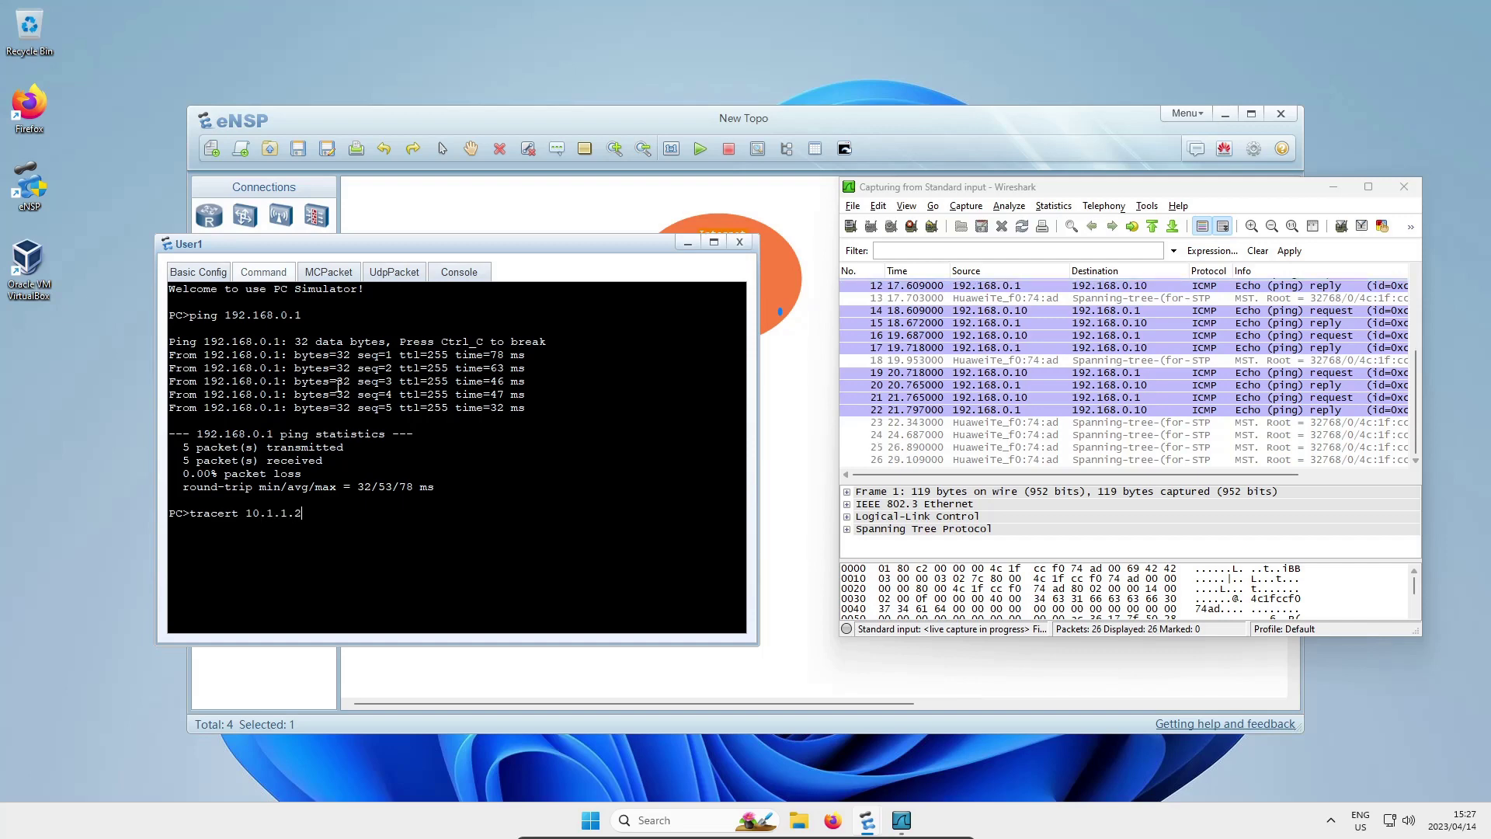
pyautogui.press('Return')
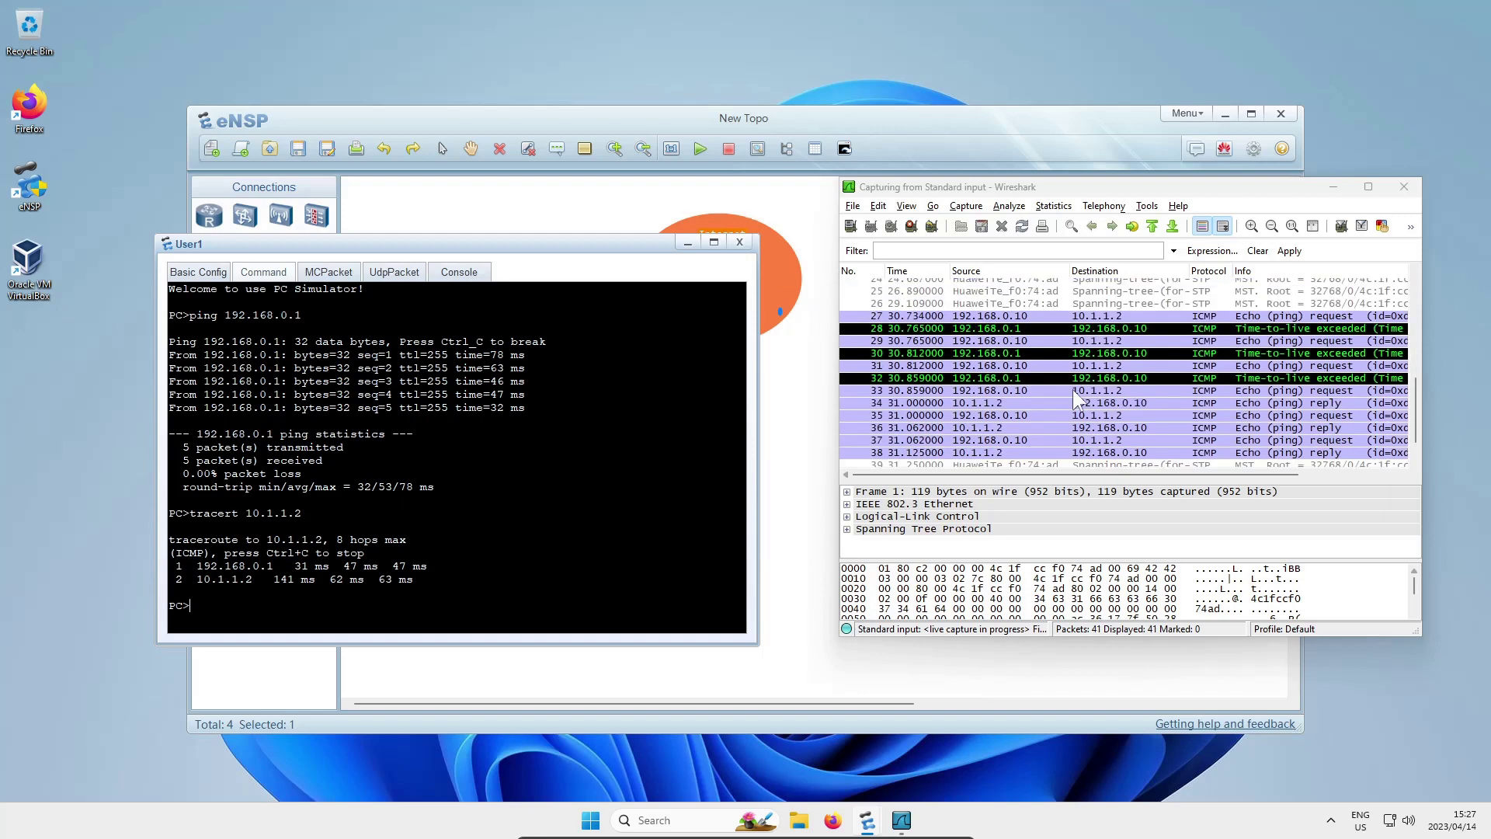
pyautogui.click(907, 229)
# Step: Save the capture as 'eNSP Capture Demo', then close Wireshark and the User1 window
pyautogui.click(852, 206)
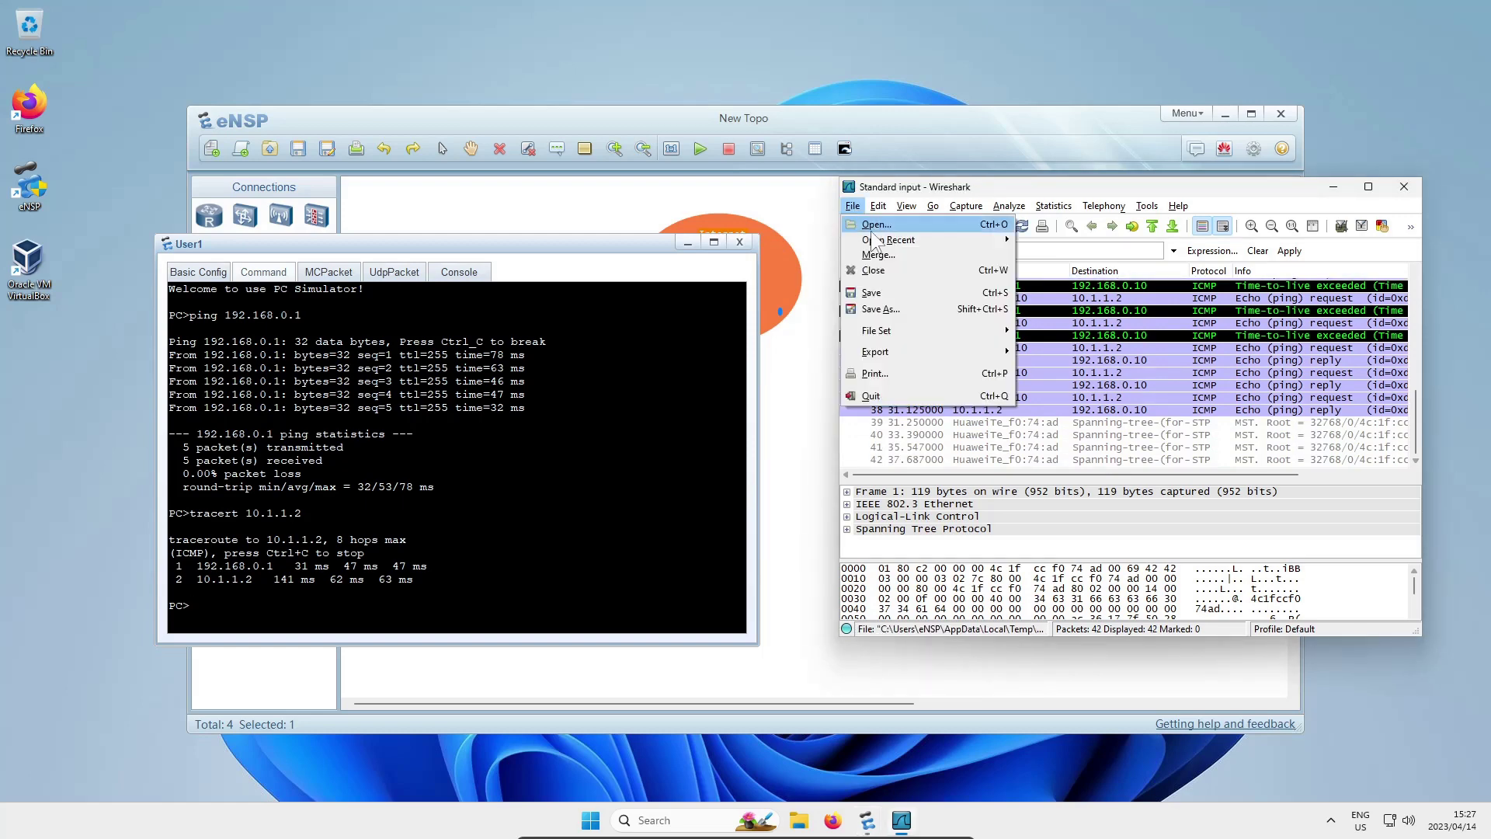
pyautogui.click(881, 309)
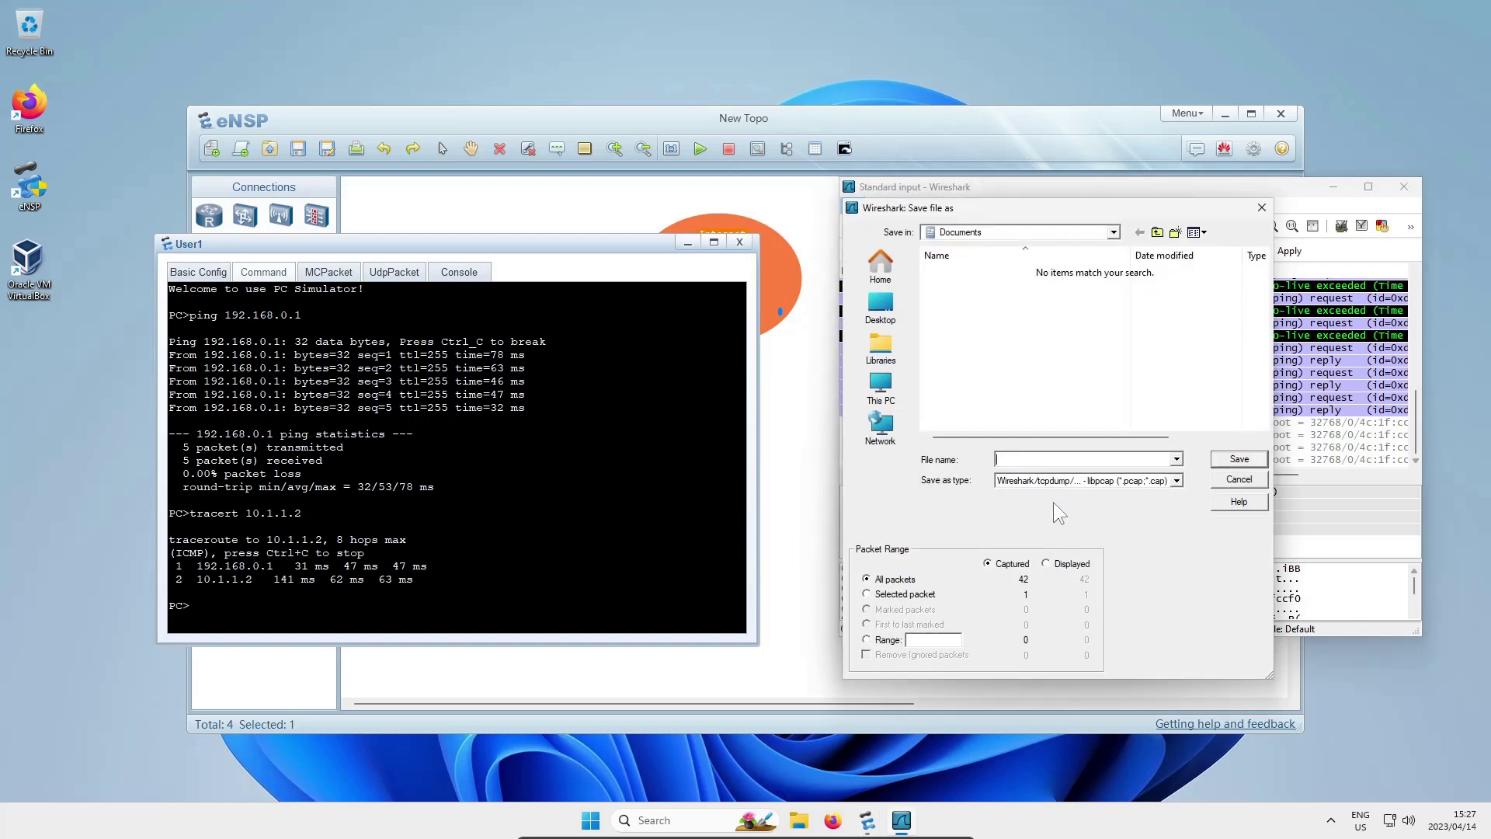
pyautogui.write('Capture')
pyautogui.press('BackSpace')
pyautogui.press('BackSpace')
pyautogui.press('BackSpace')
pyautogui.press('BackSpace')
pyautogui.press('BackSpace')
pyautogui.press('BackSpace')
pyautogui.write('eNSP Capture Demo')
pyautogui.press('Return')
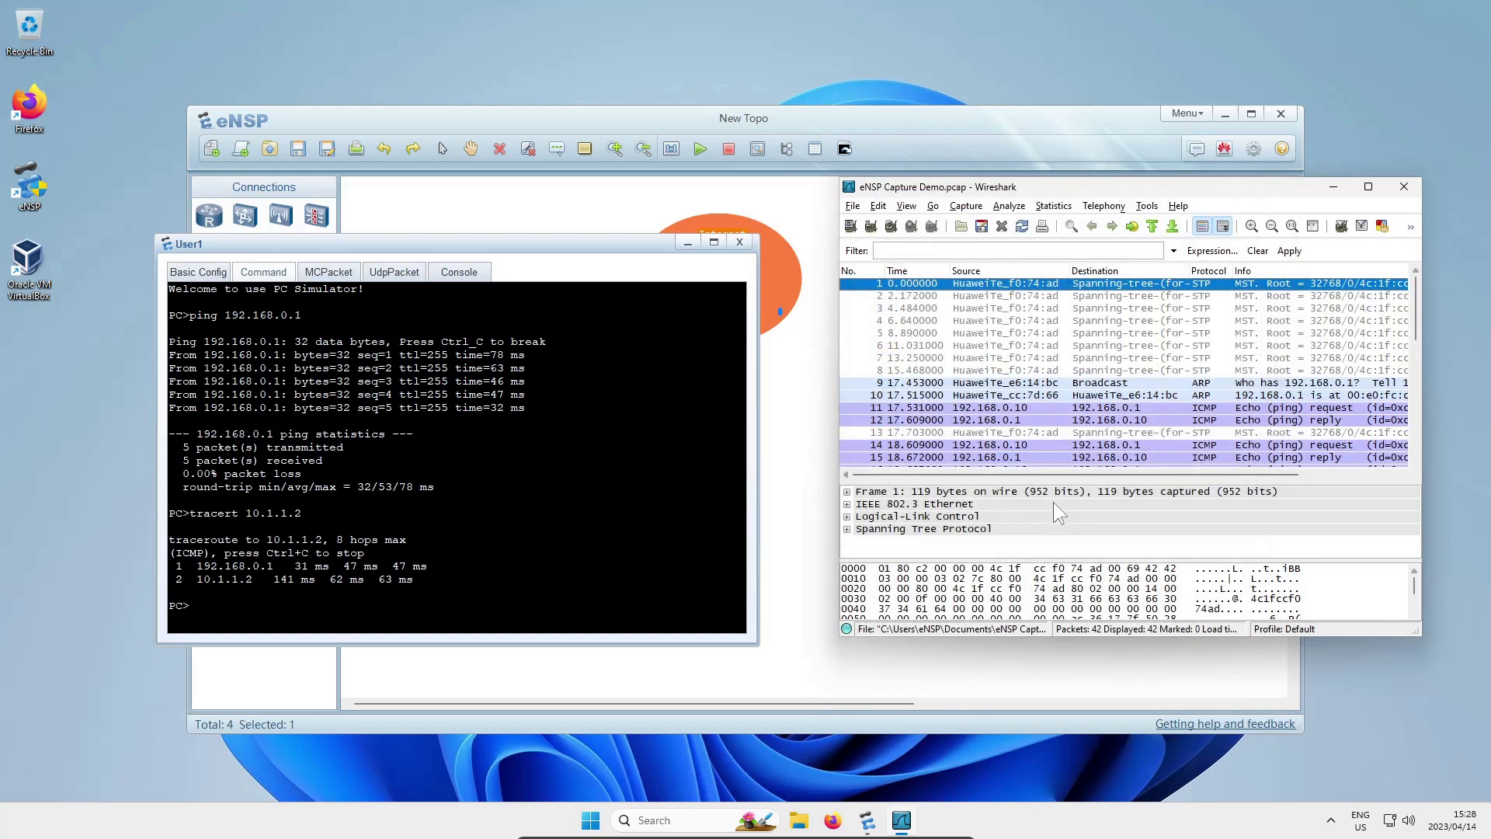
pyautogui.click(1404, 186)
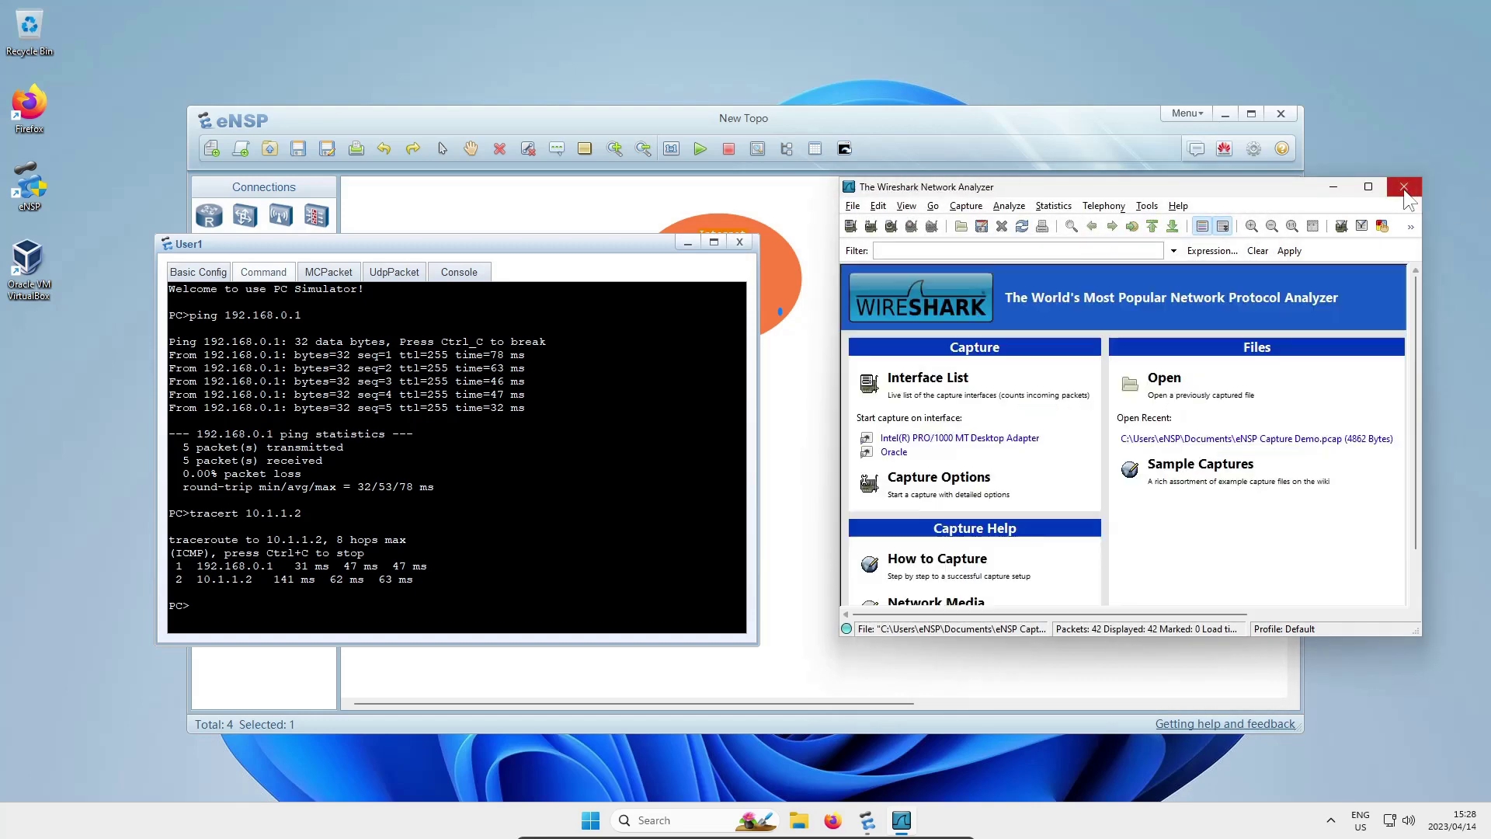
pyautogui.click(741, 244)
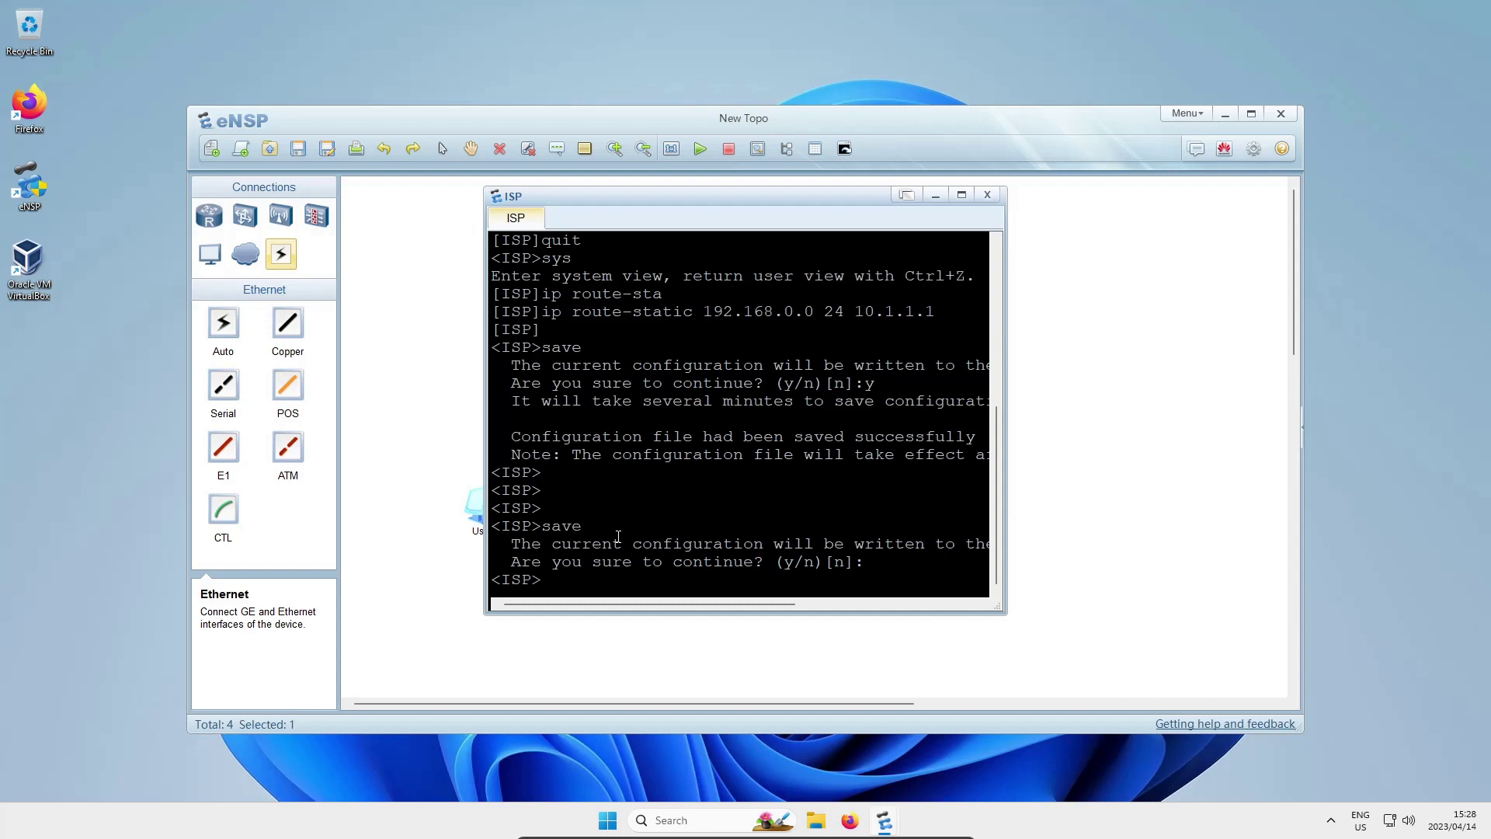
# Step: Save the ISP router's configuration, confirming with y, and close its console
pyautogui.write('save')
pyautogui.press('Return')
pyautogui.write('y')
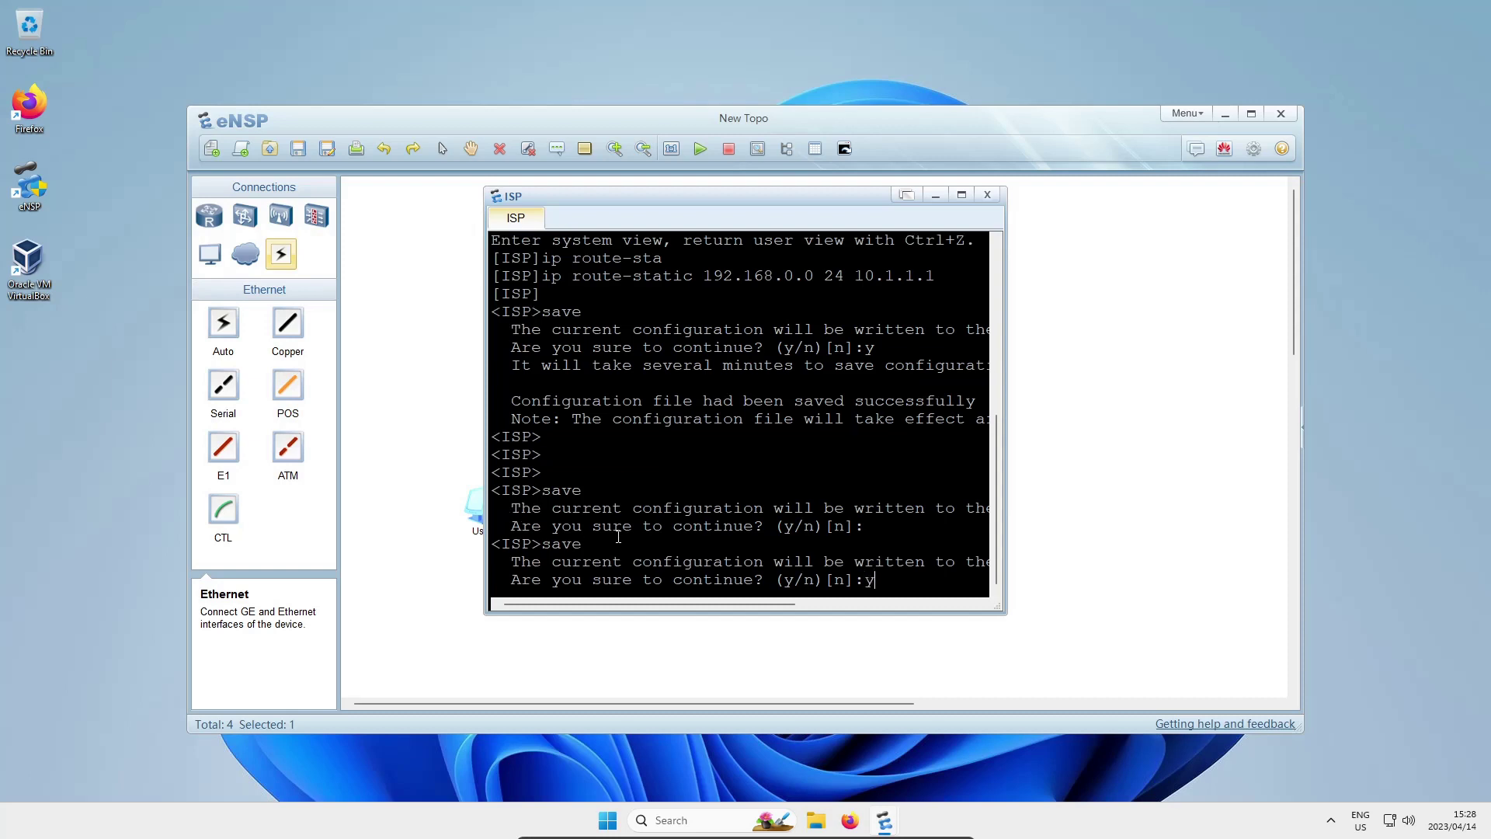
pyautogui.press('Return')
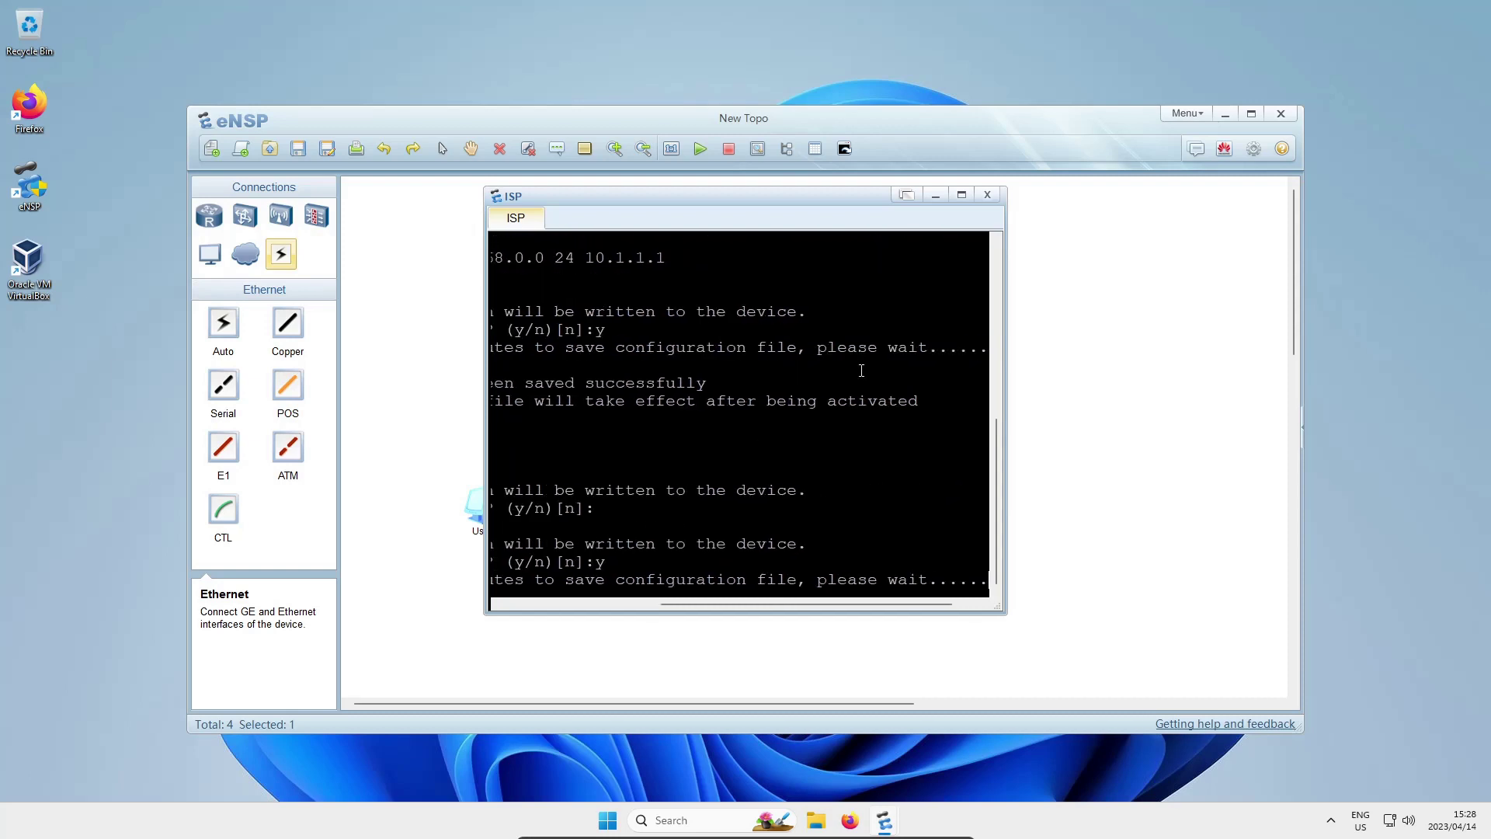
pyautogui.click(988, 195)
# Step: Save R1's configuration from its console, answering y, and close it
pyautogui.doubleClick(561, 286)
pyautogui.write('save')
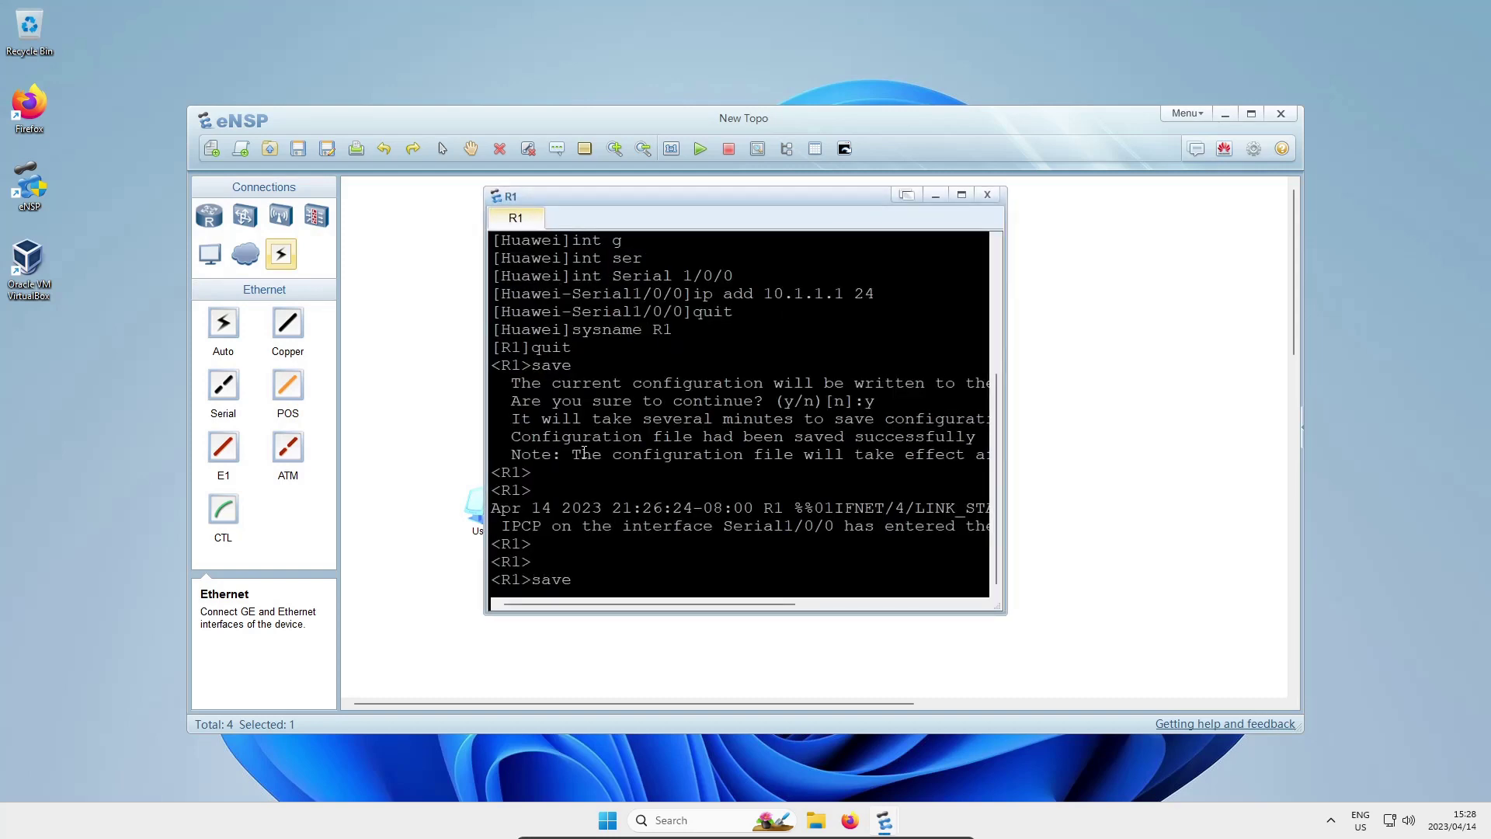
pyautogui.press('Return')
pyautogui.write('y')
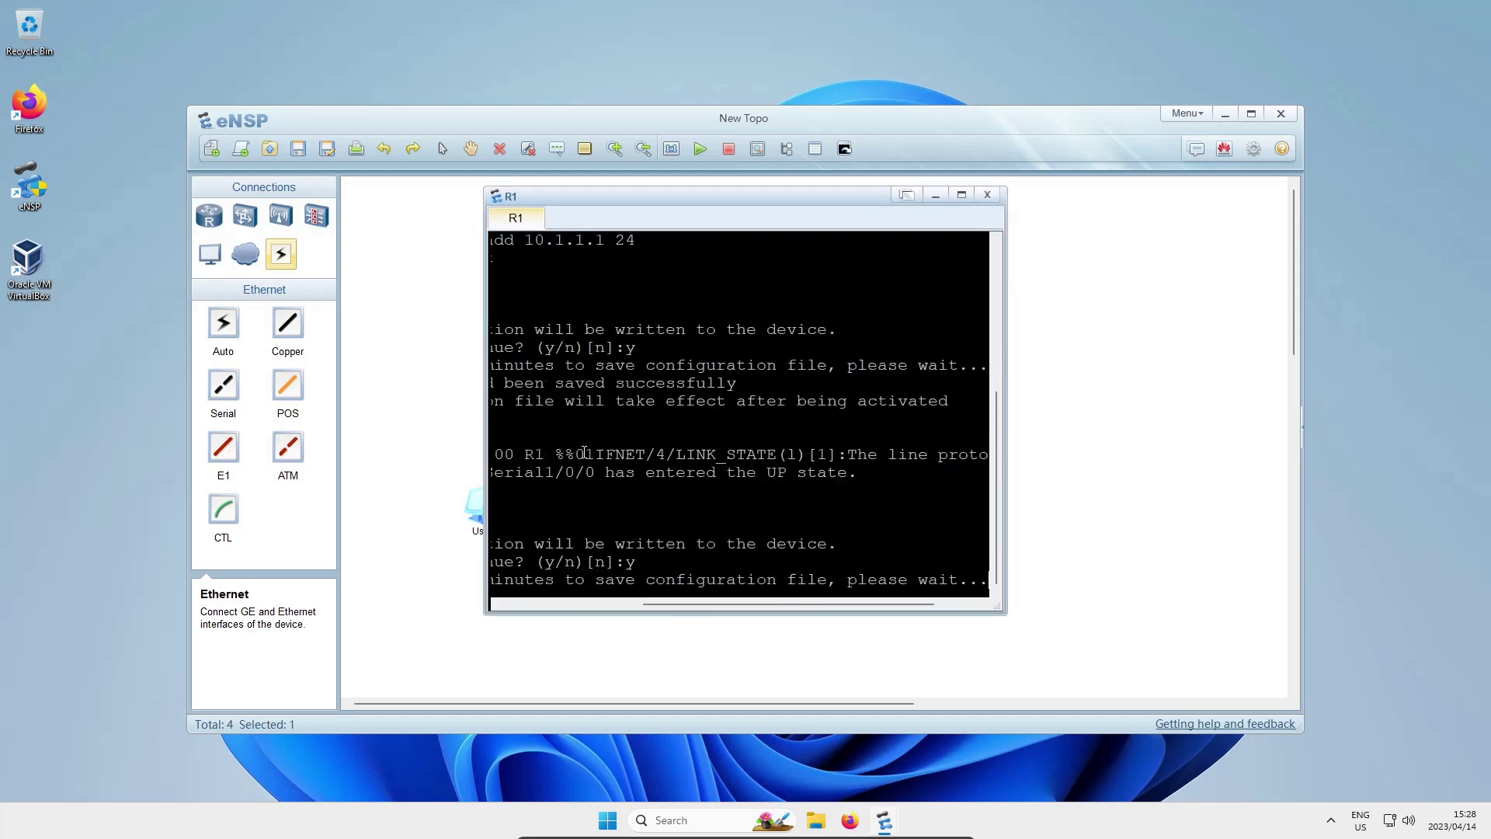
pyautogui.click(995, 194)
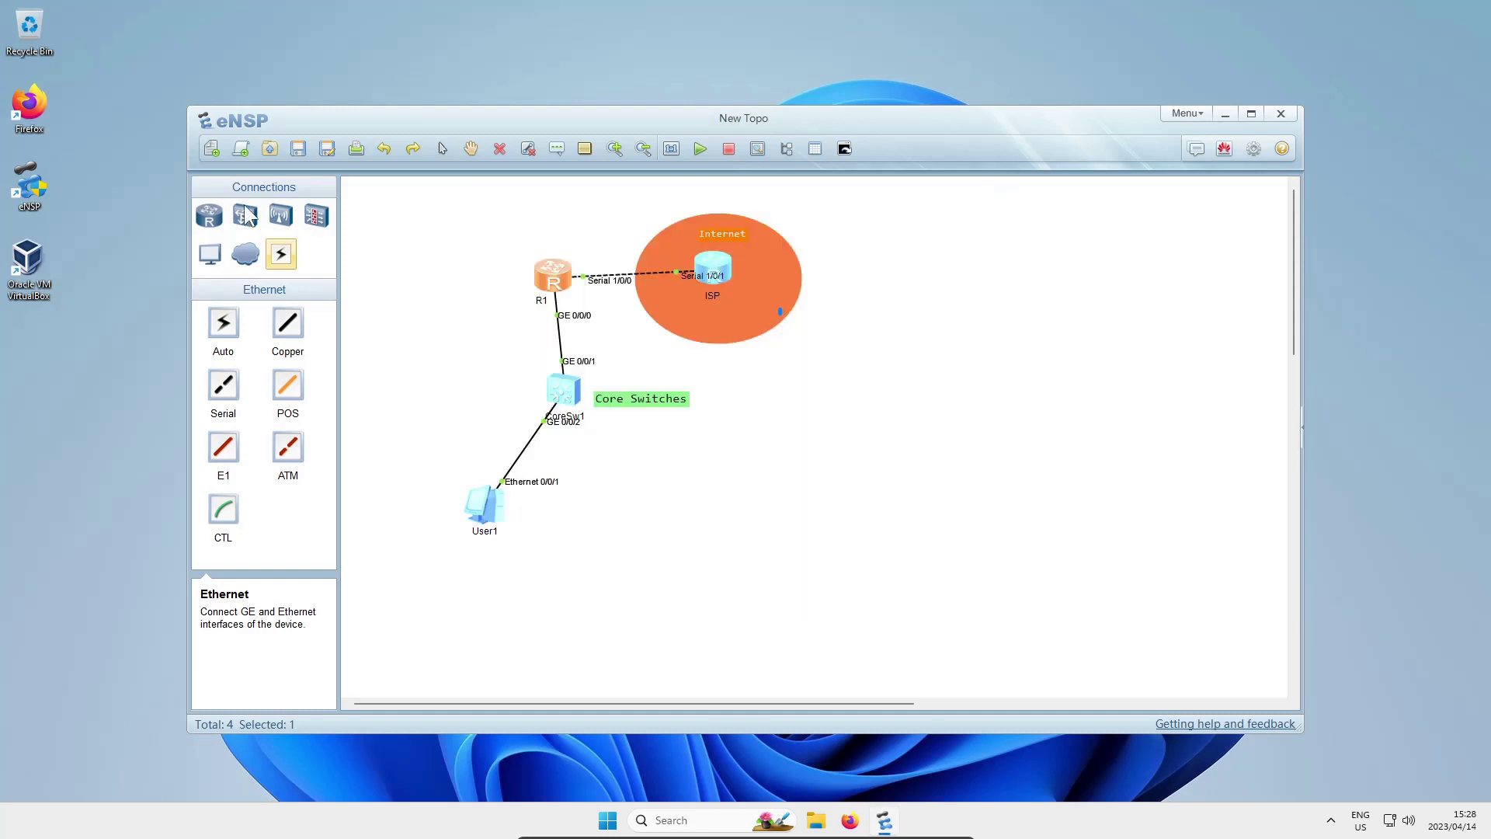
# Step: Save the topology as 'Saved Topo' in Documents using Save As
pyautogui.click(325, 150)
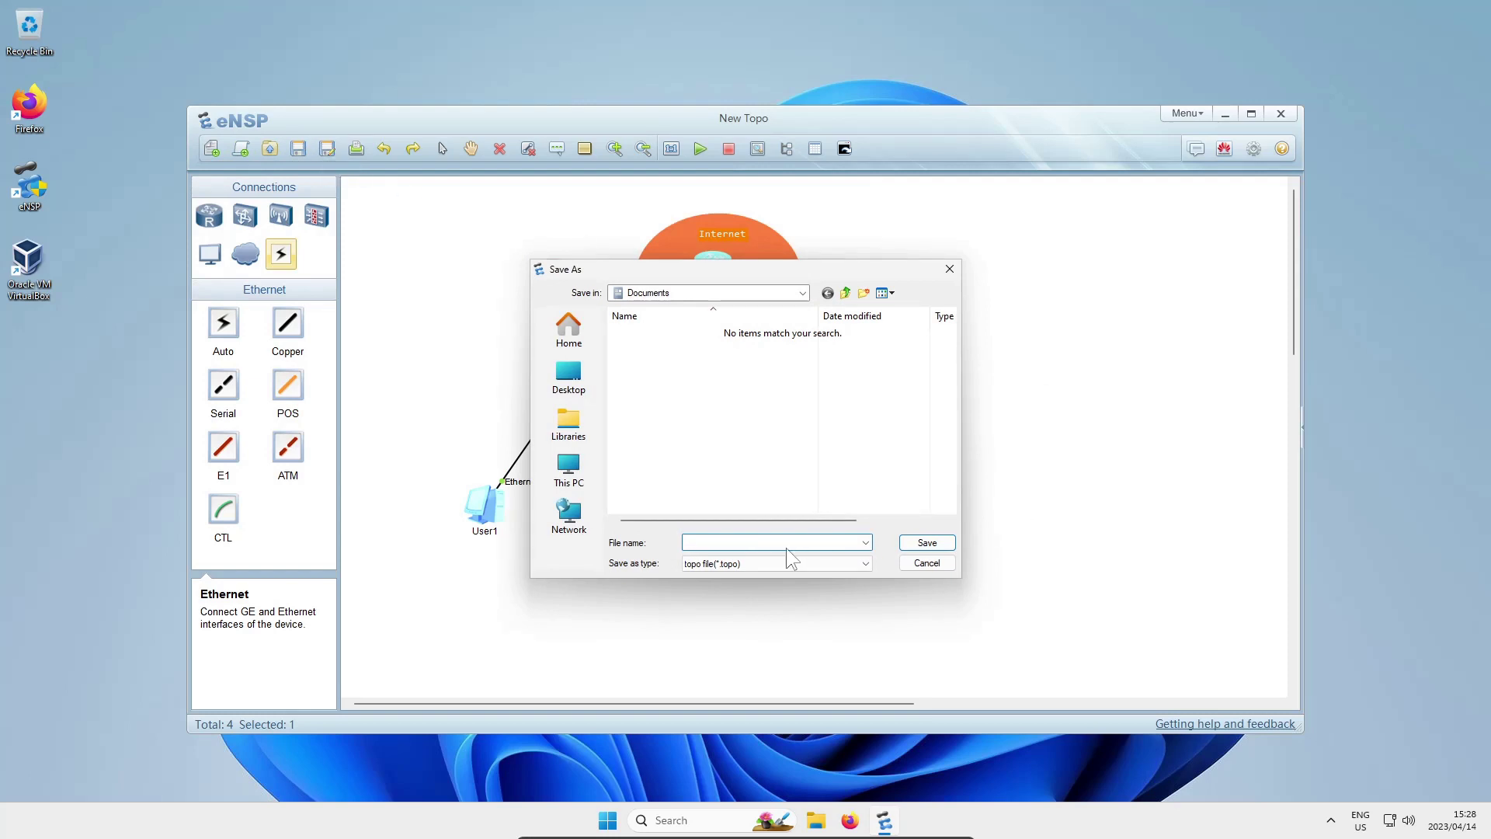
pyautogui.write('Saved Topo')
pyautogui.press('Return')
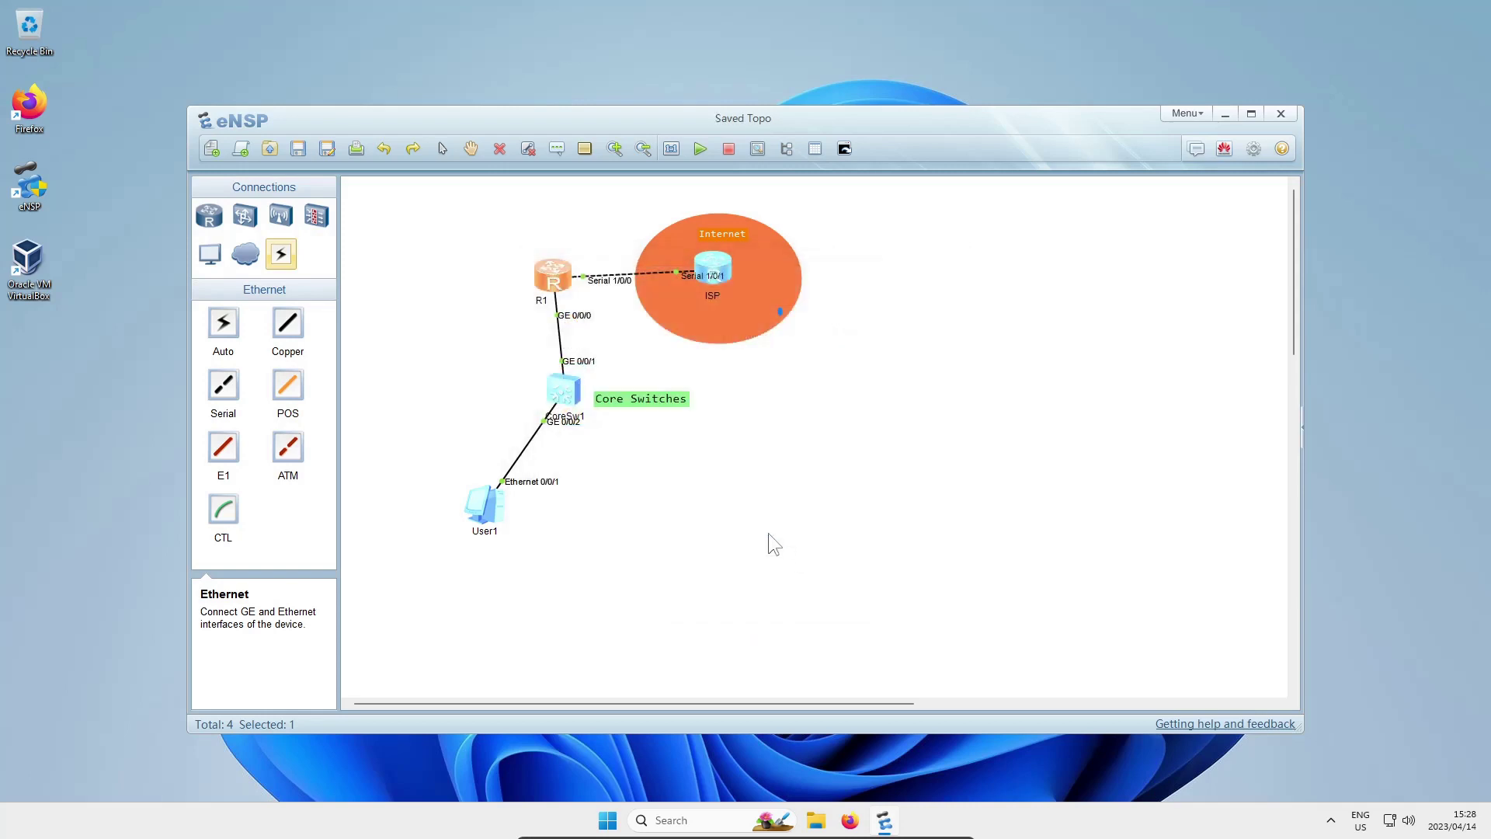
pyautogui.doubleClick(775, 328)
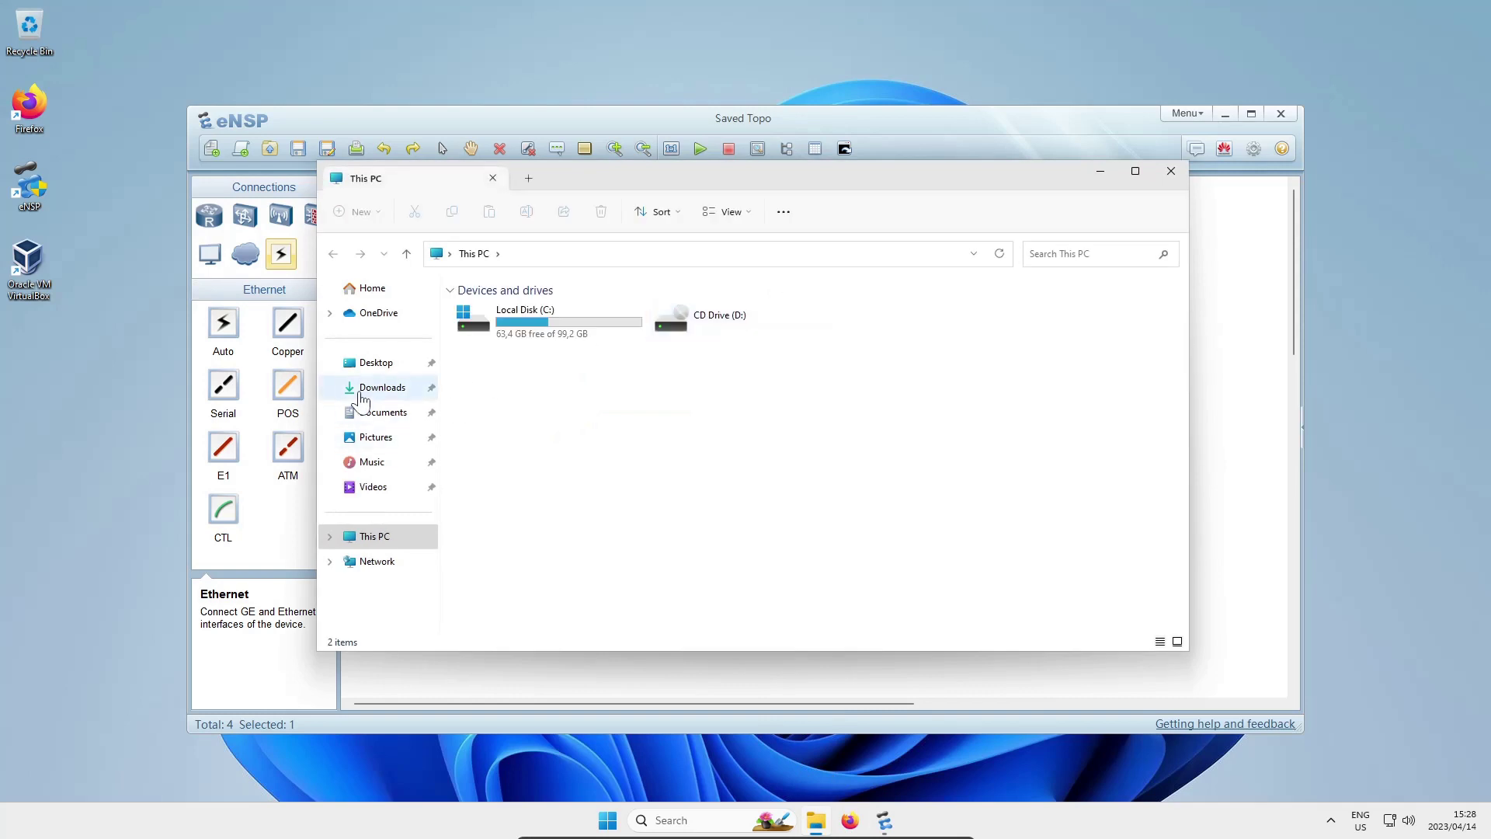
pyautogui.click(372, 424)
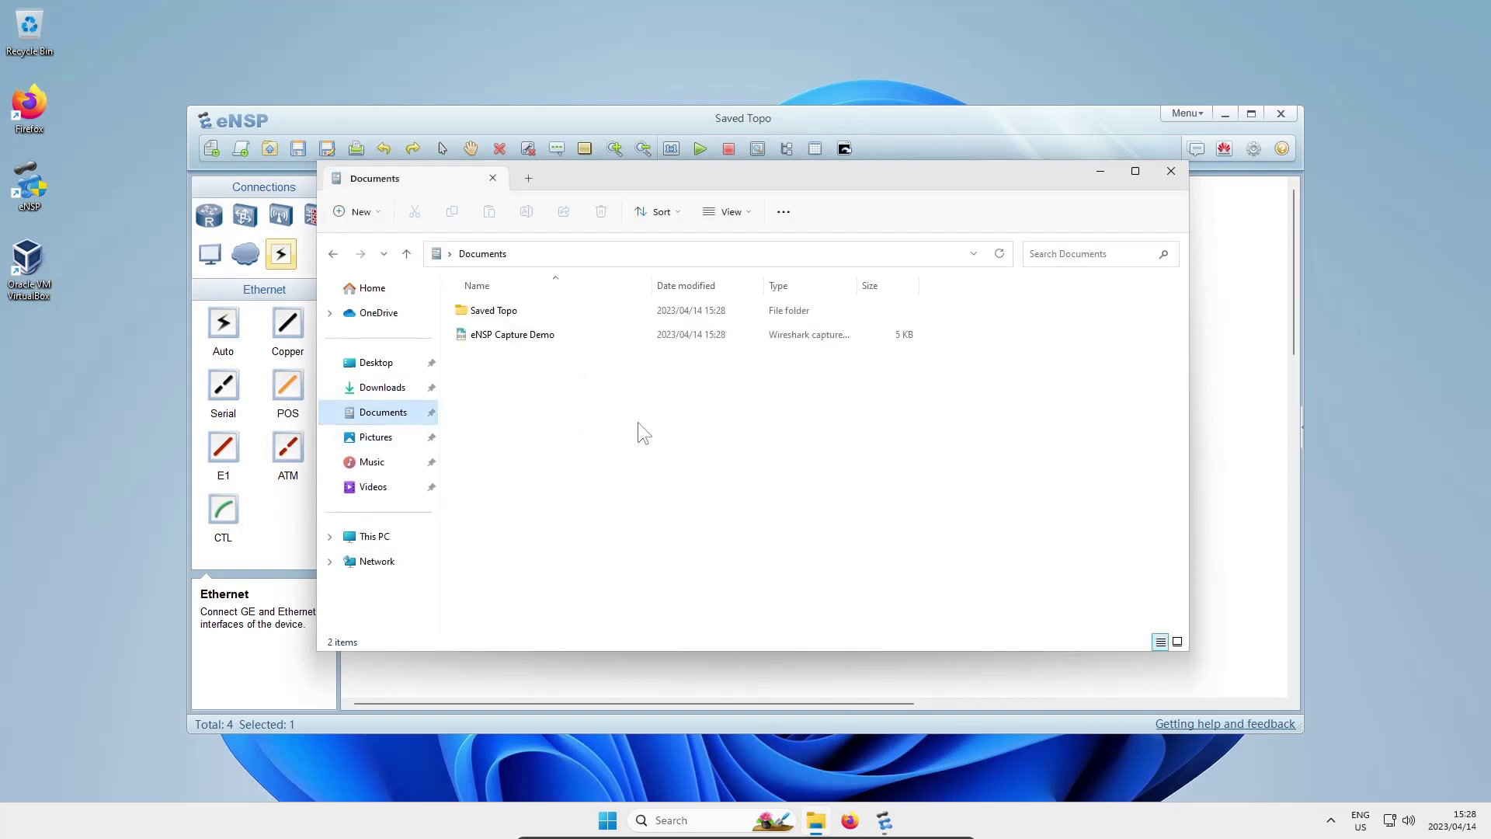
pyautogui.doubleClick(496, 312)
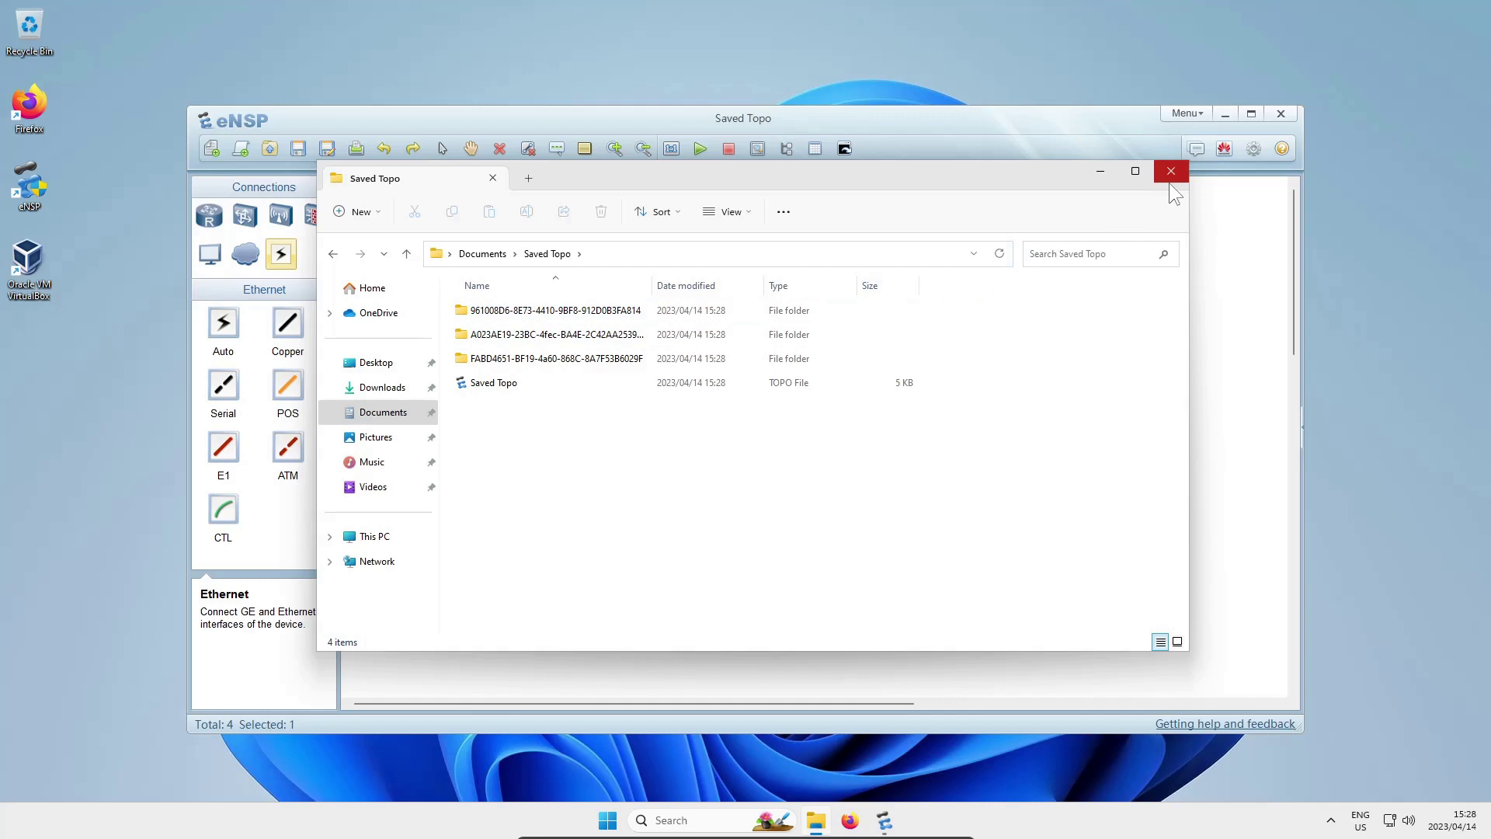
pyautogui.click(1172, 172)
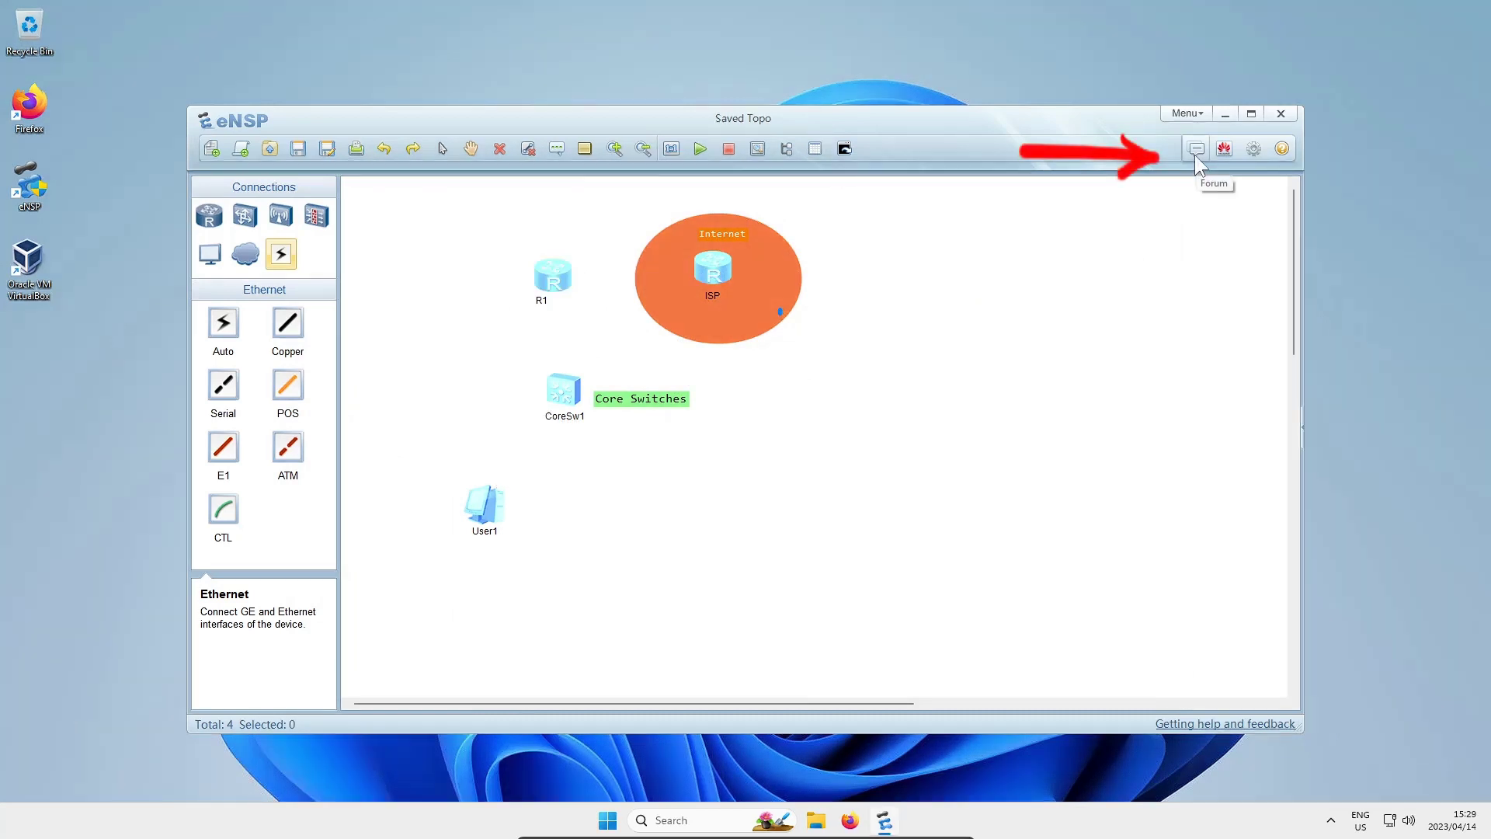
pyautogui.click(1195, 155)
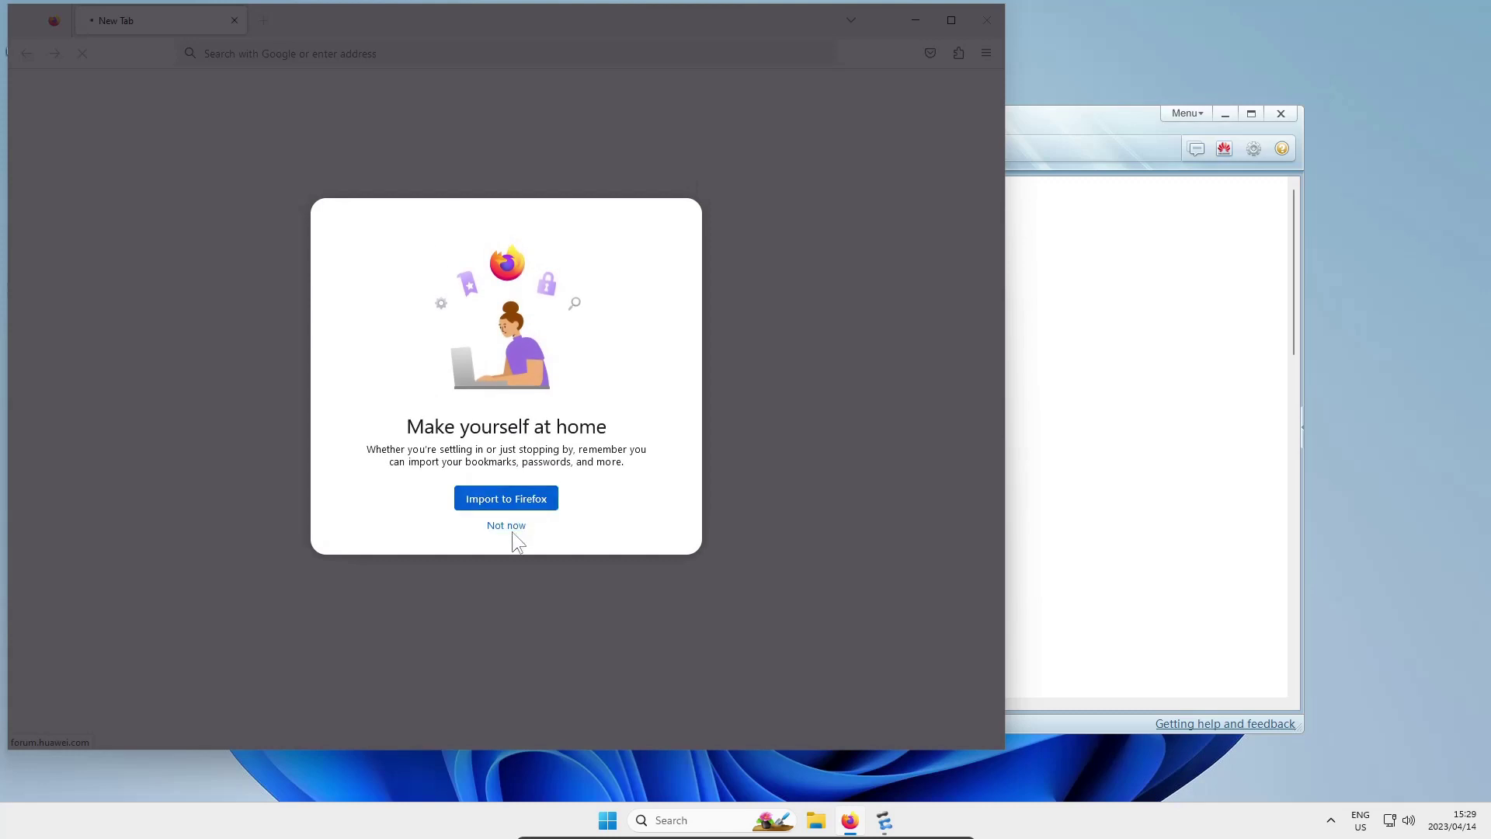
pyautogui.click(513, 527)
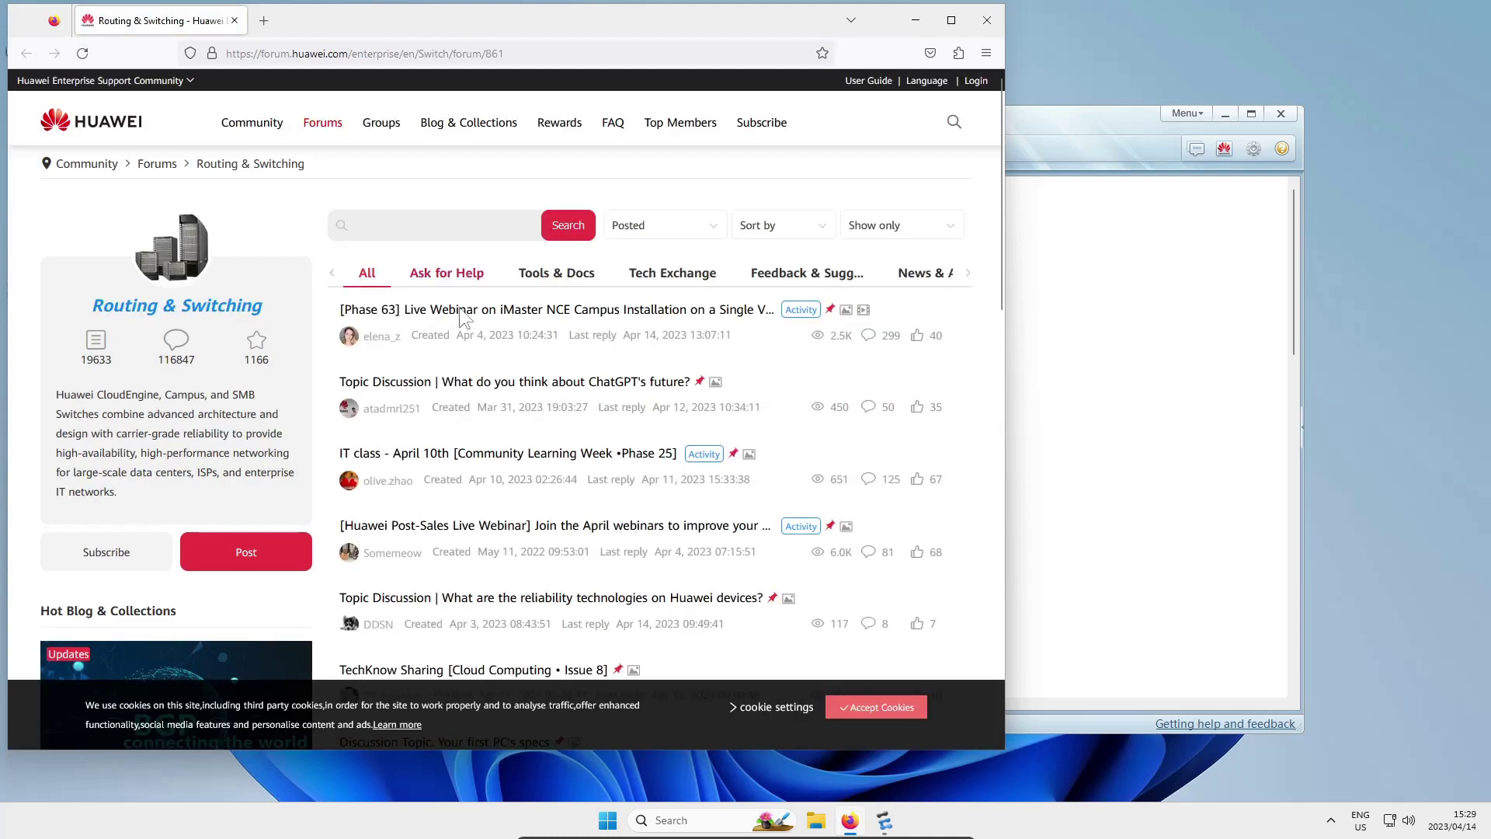
pyautogui.click(987, 22)
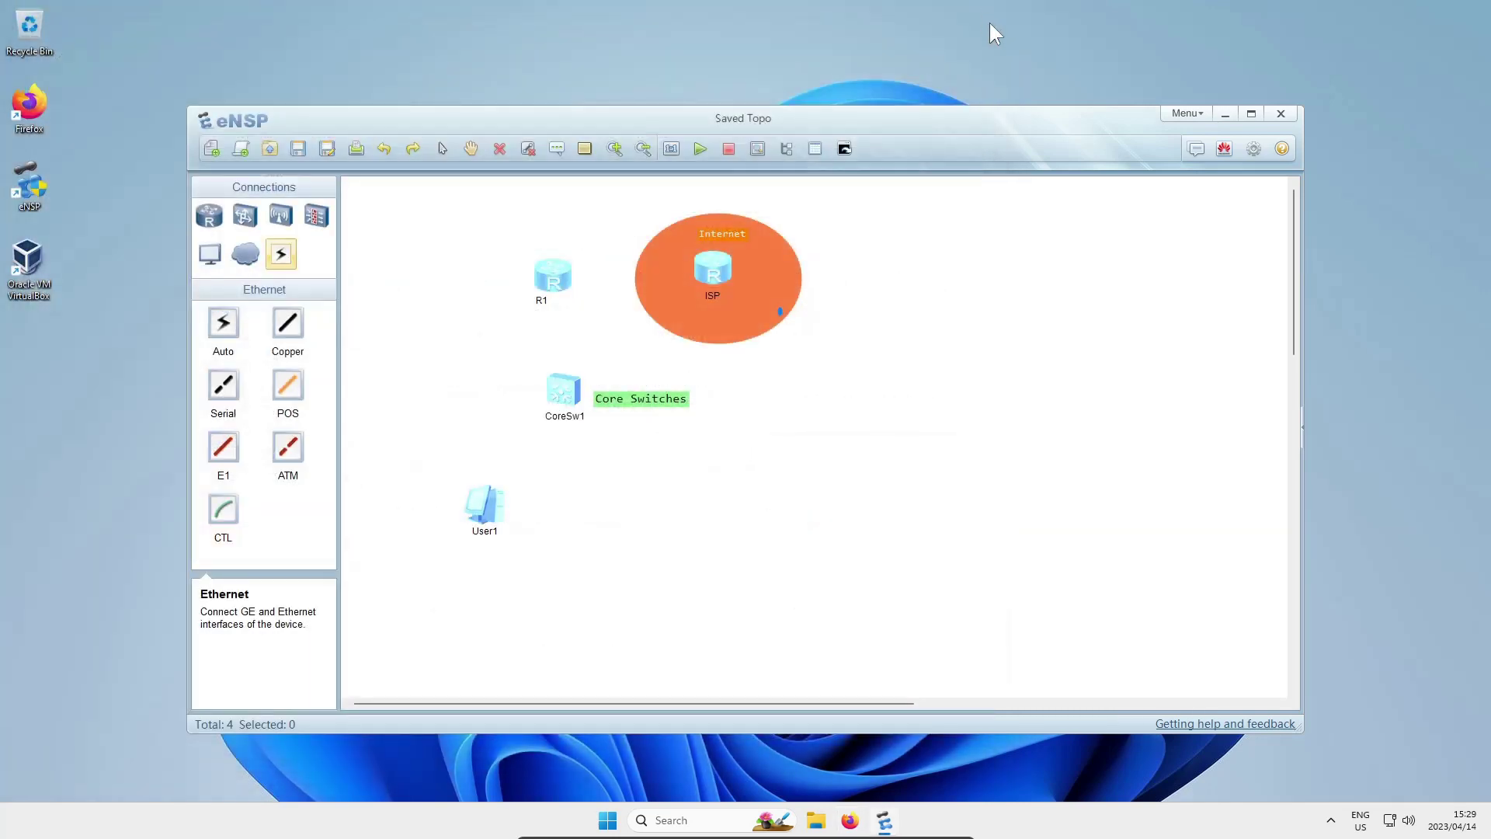
pyautogui.click(1225, 150)
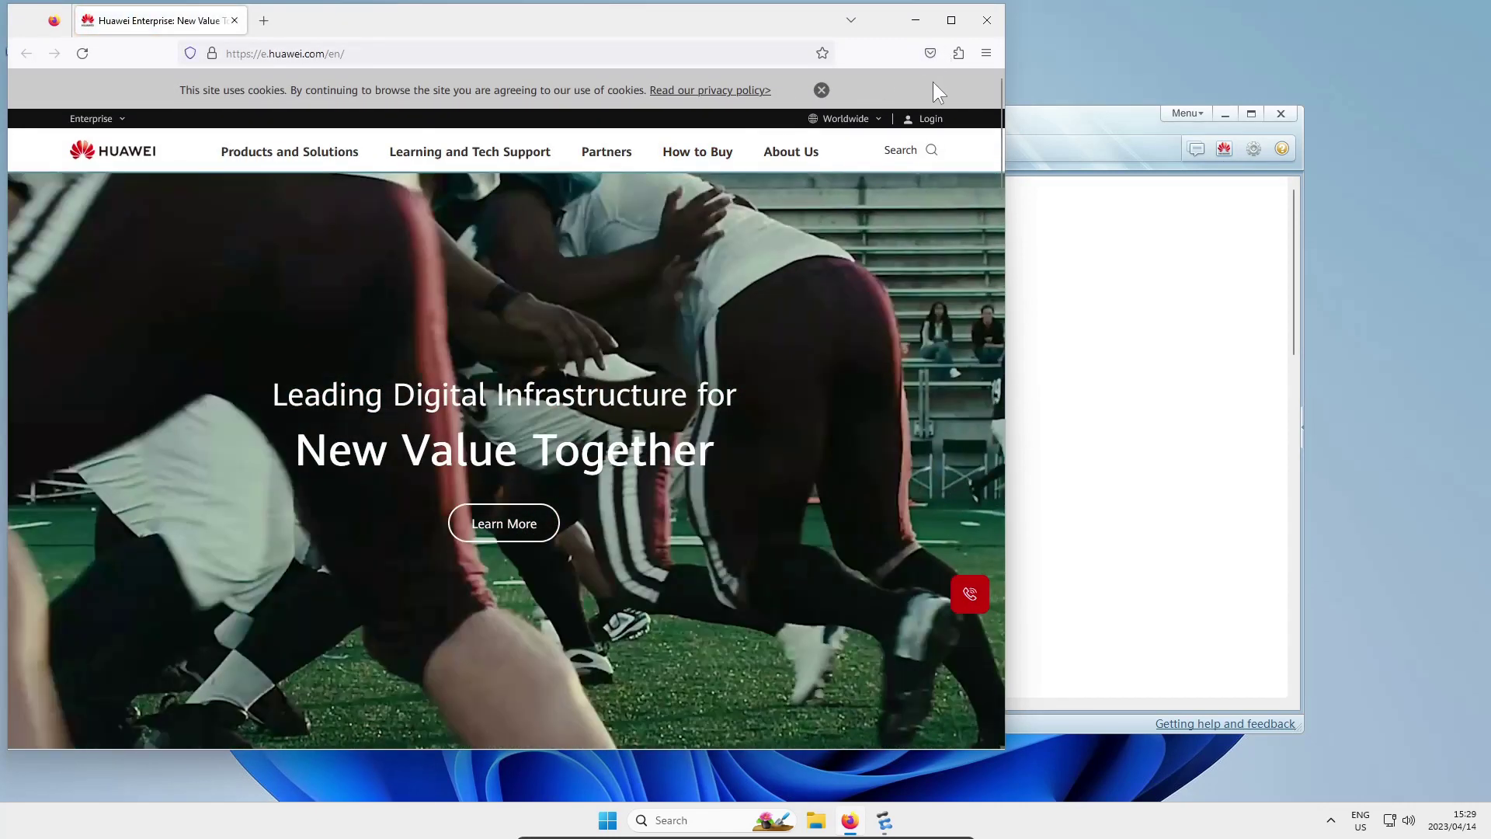
pyautogui.click(987, 20)
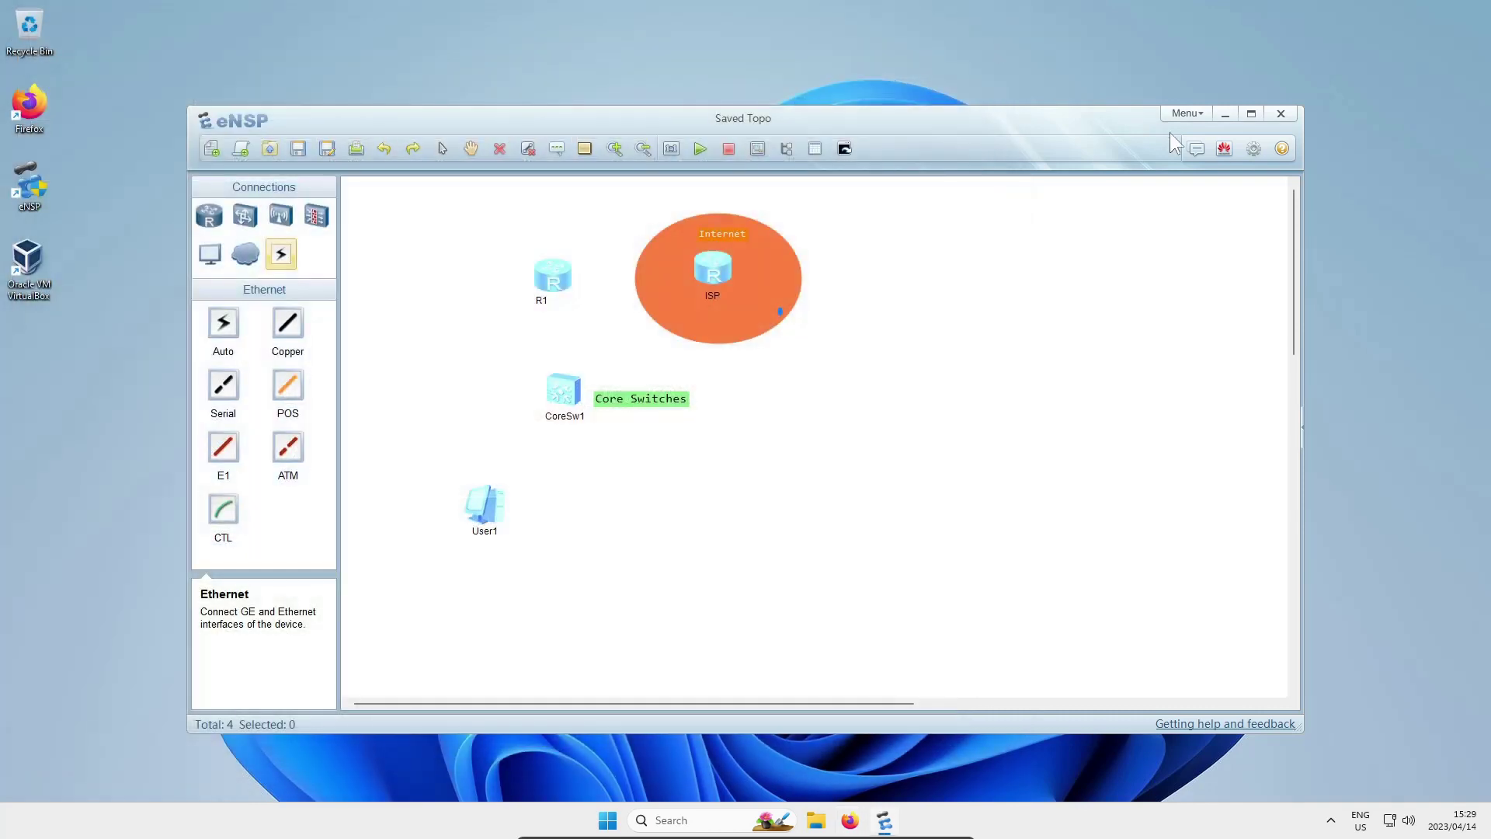
pyautogui.click(1248, 150)
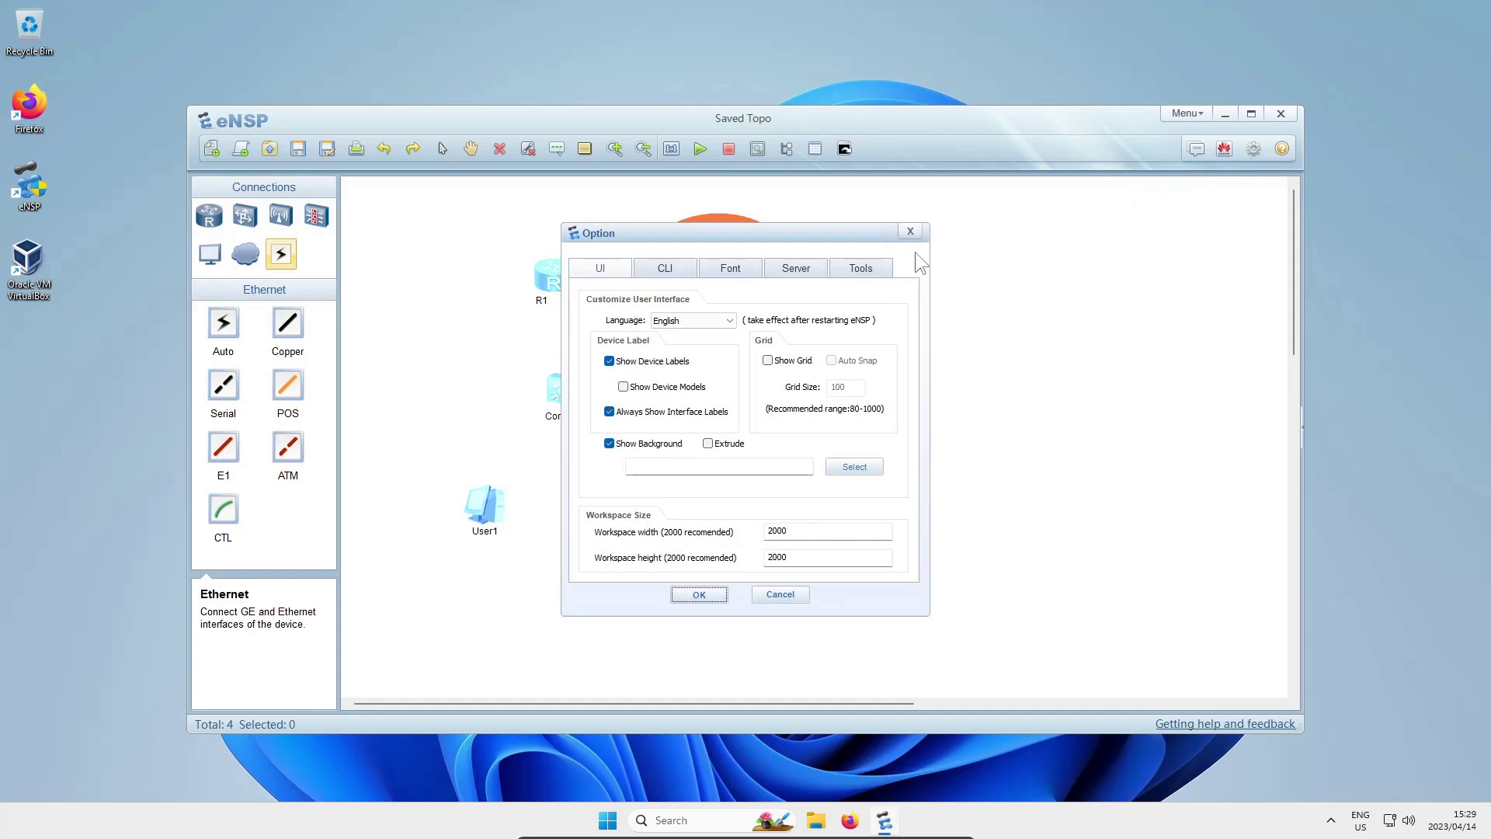
pyautogui.click(912, 232)
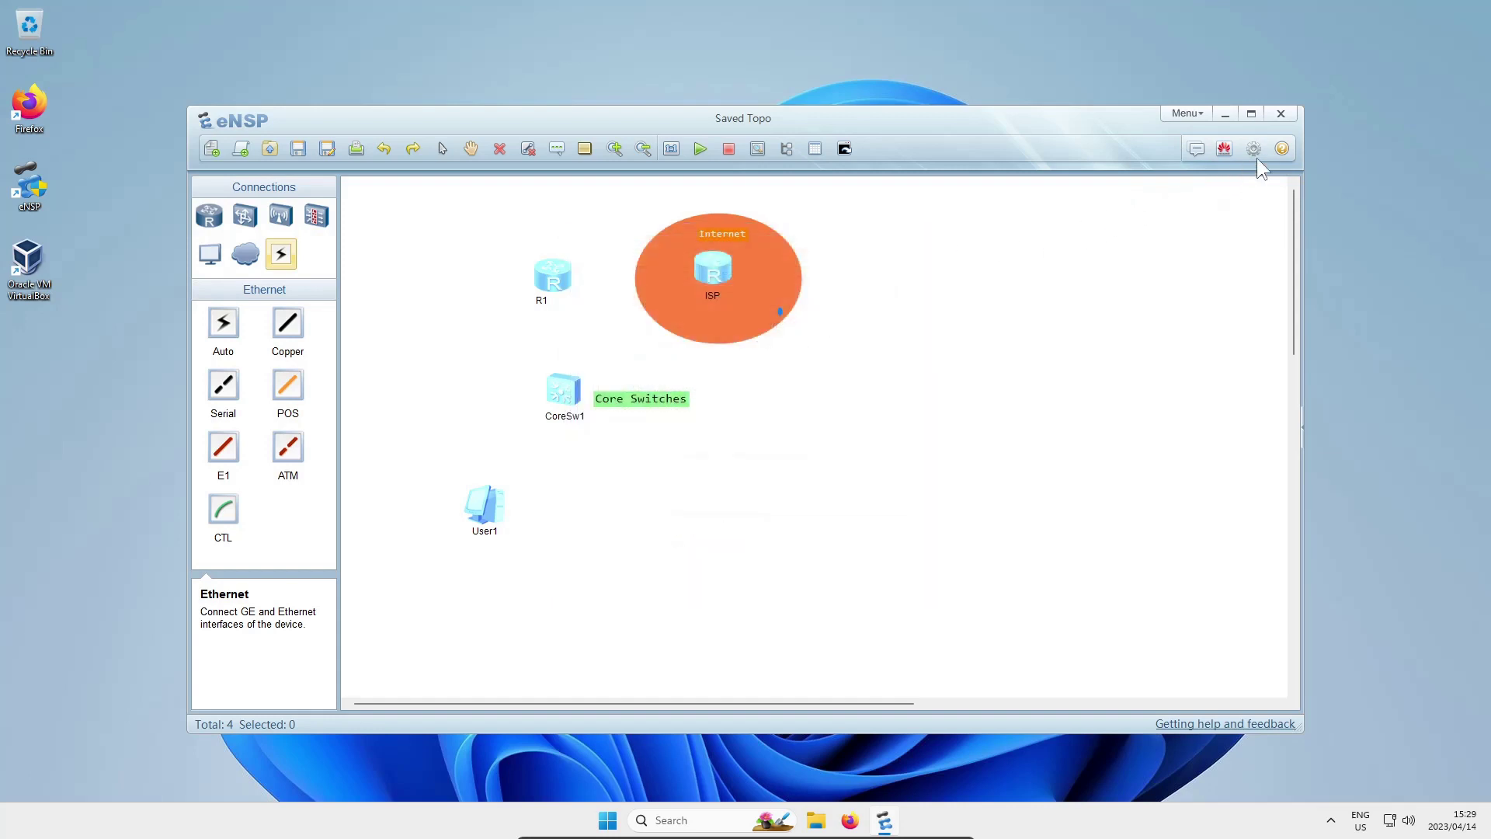
pyautogui.click(1281, 150)
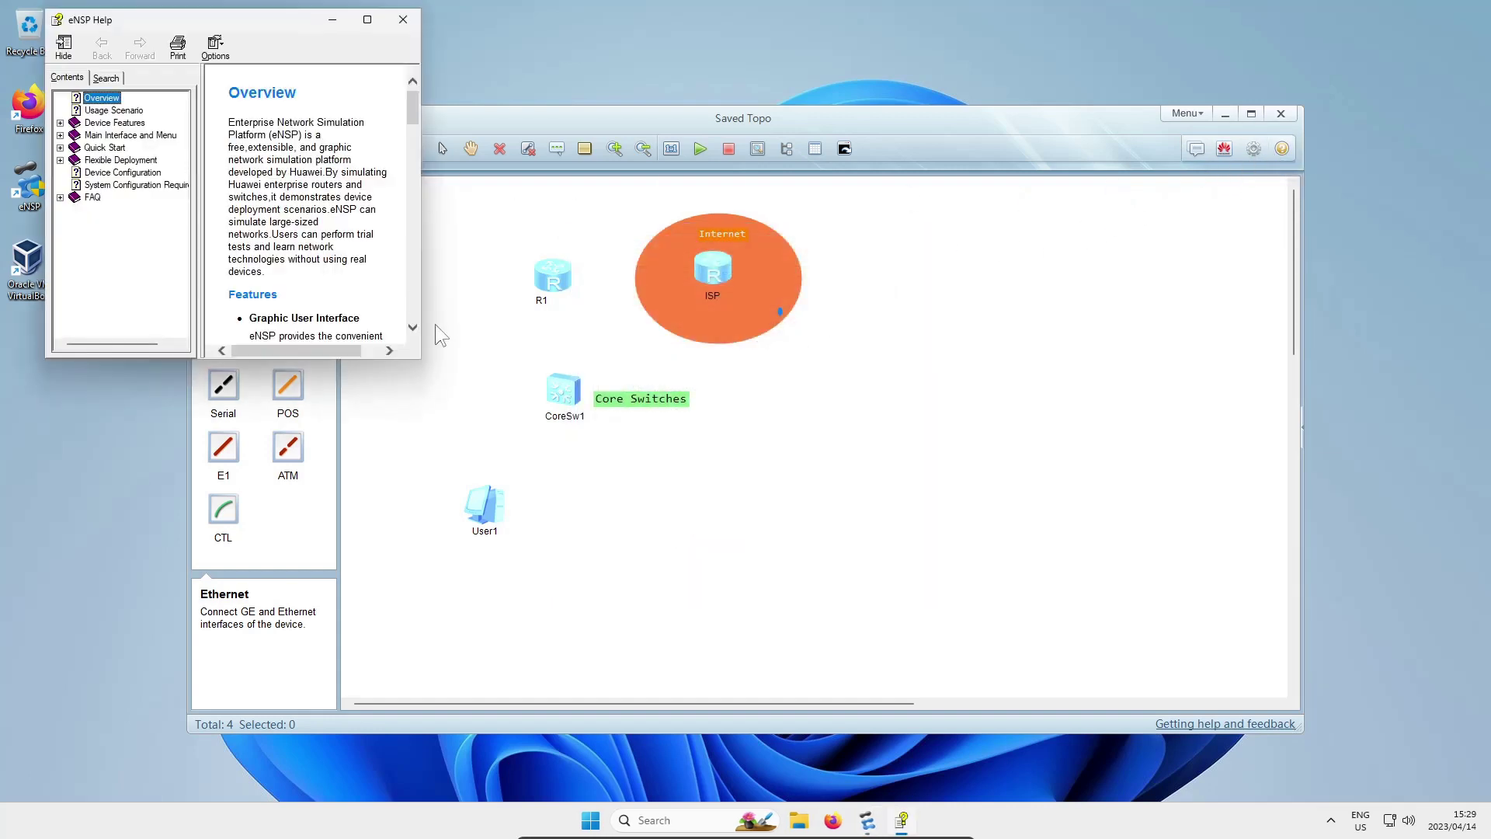
pyautogui.moveTo(419, 357); pyautogui.dragTo(1032, 584)
pyautogui.click(60, 123)
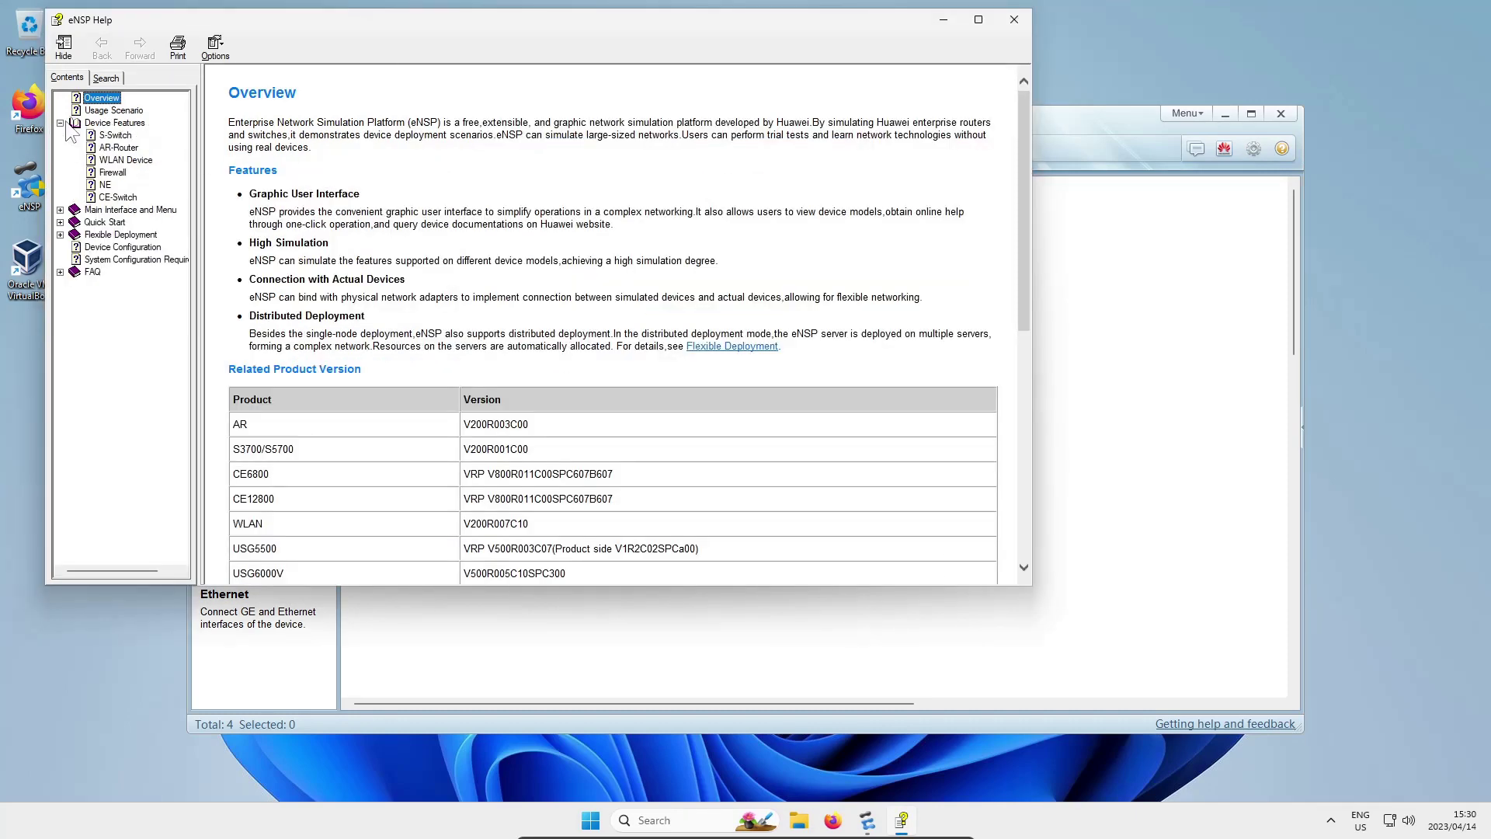
pyautogui.click(117, 147)
pyautogui.scroll(-15, 401, 319)
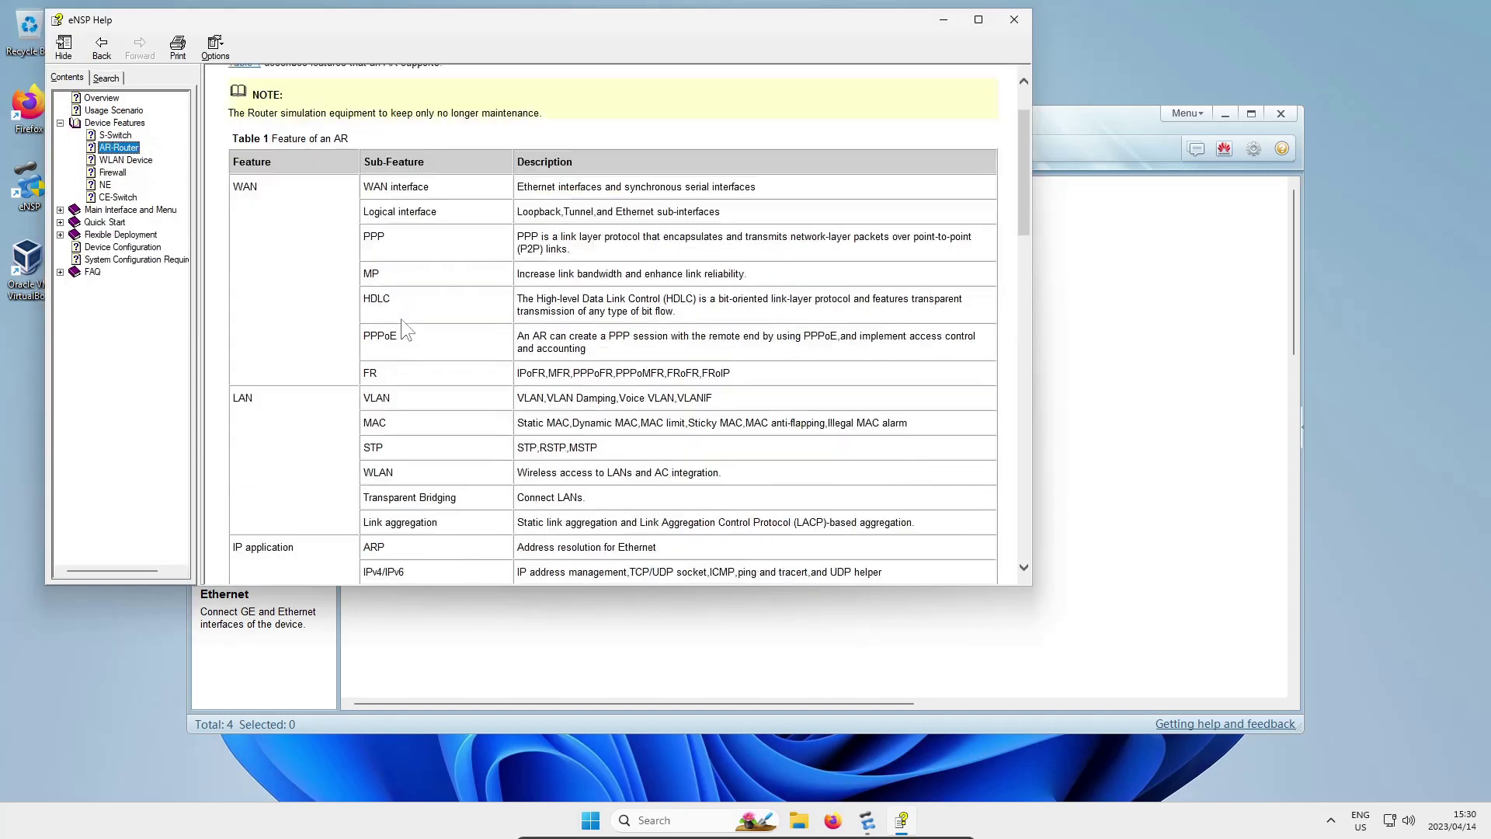
pyautogui.scroll(-5, 400, 318)
pyautogui.rightClick(400, 318)
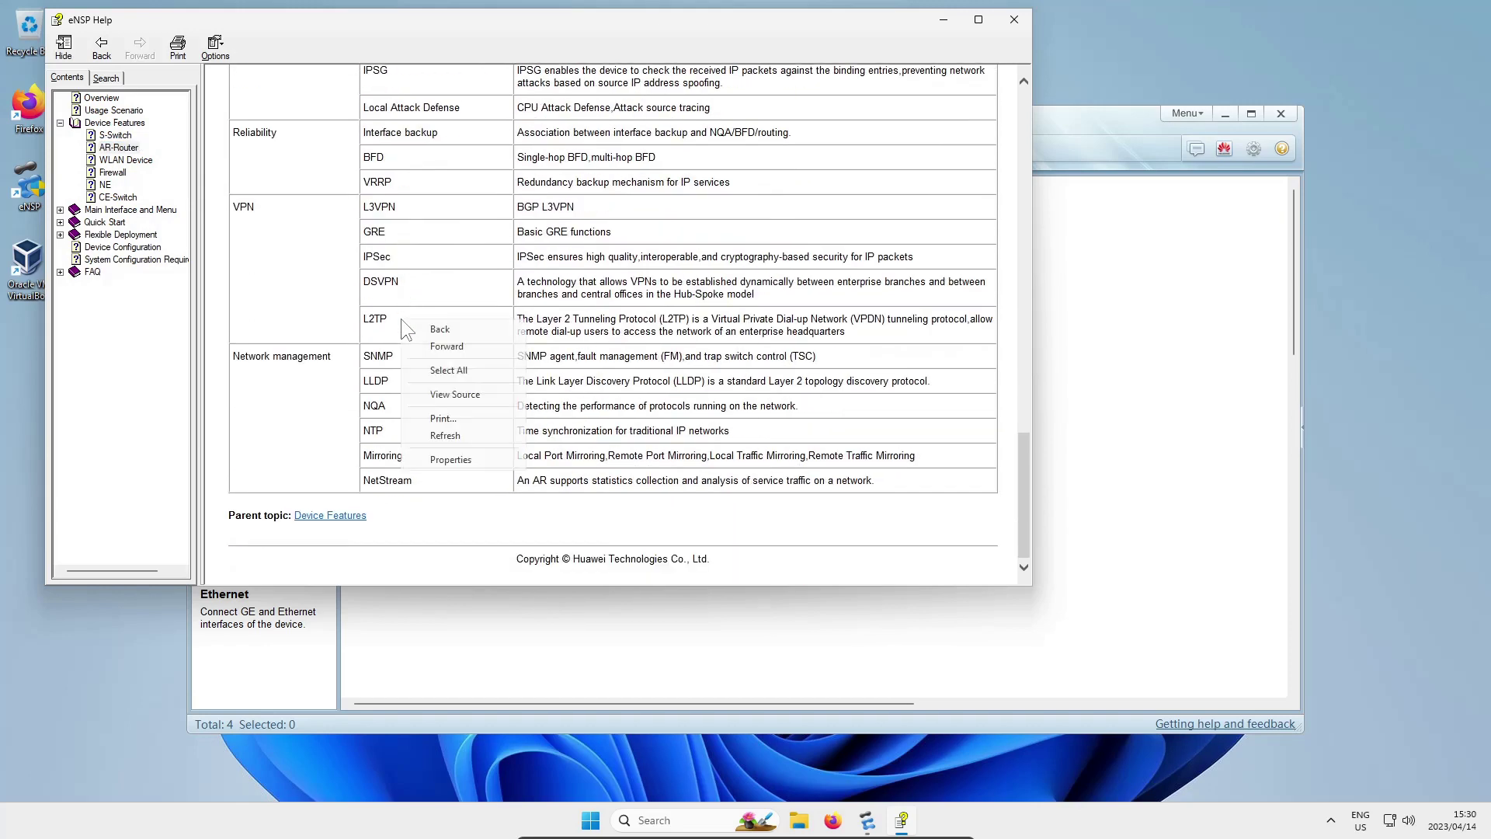
pyautogui.click(128, 317)
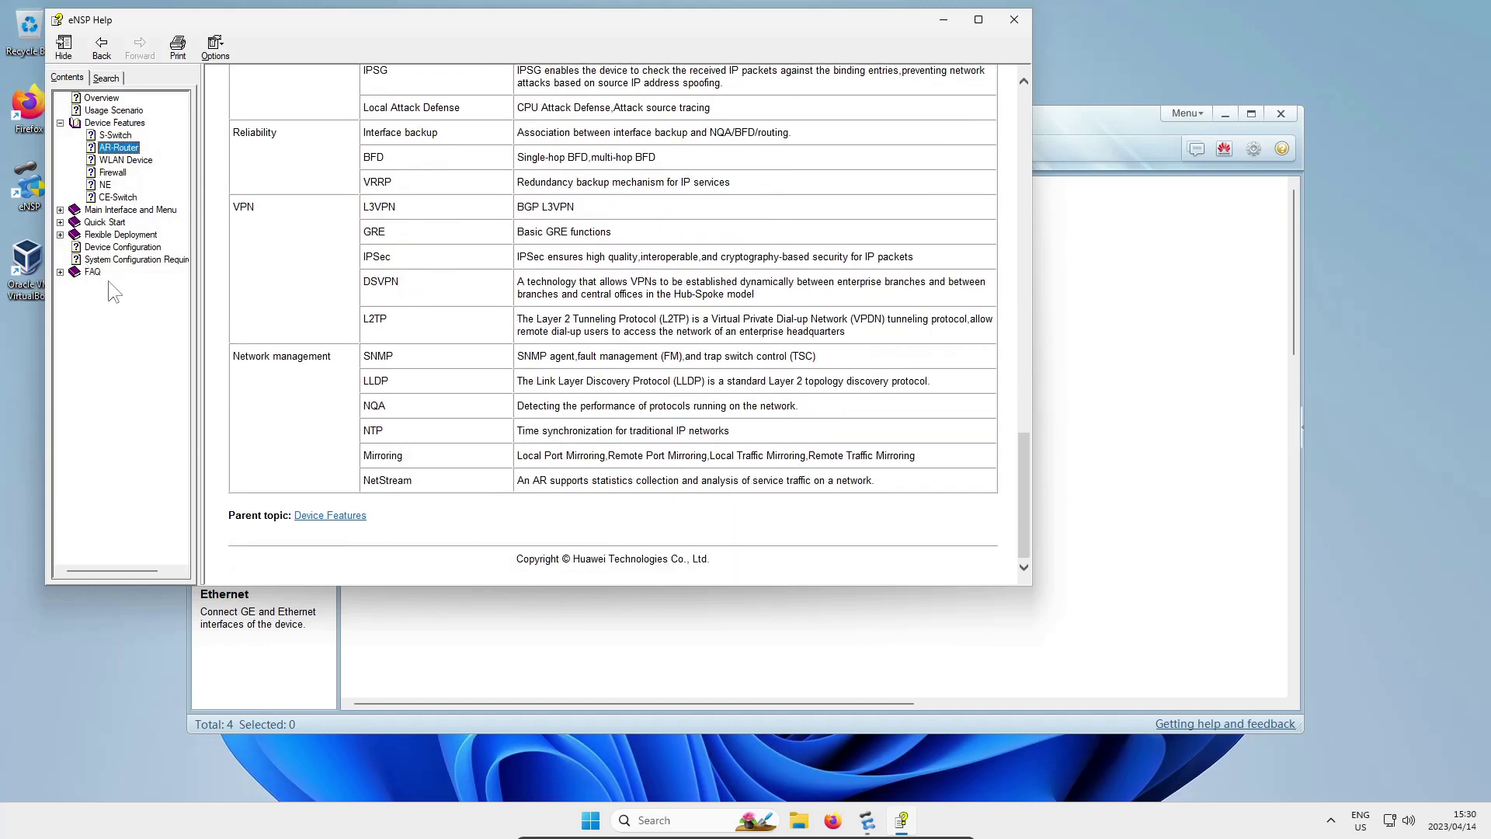
pyautogui.click(60, 272)
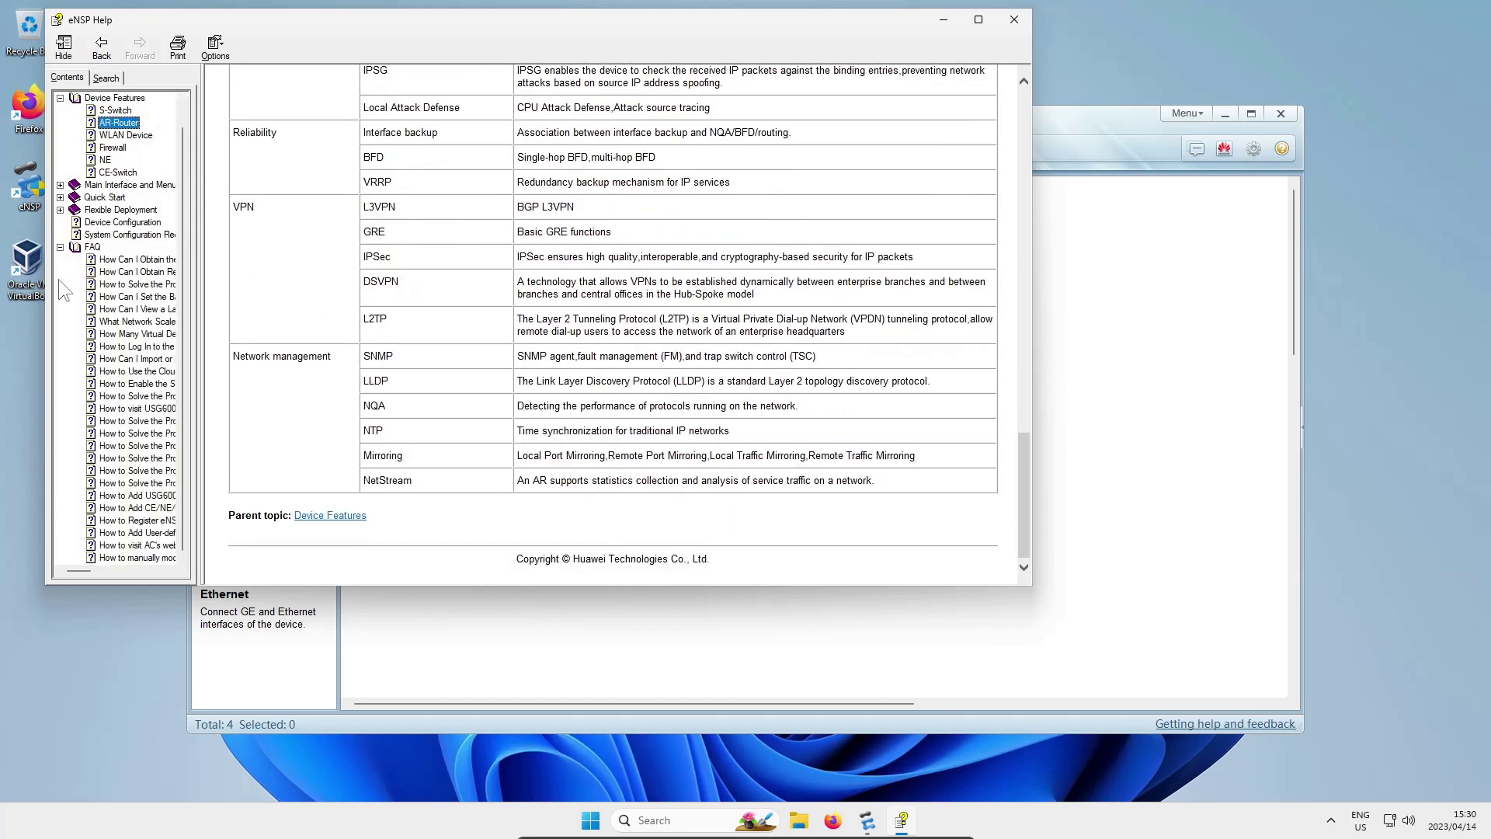
pyautogui.click(134, 445)
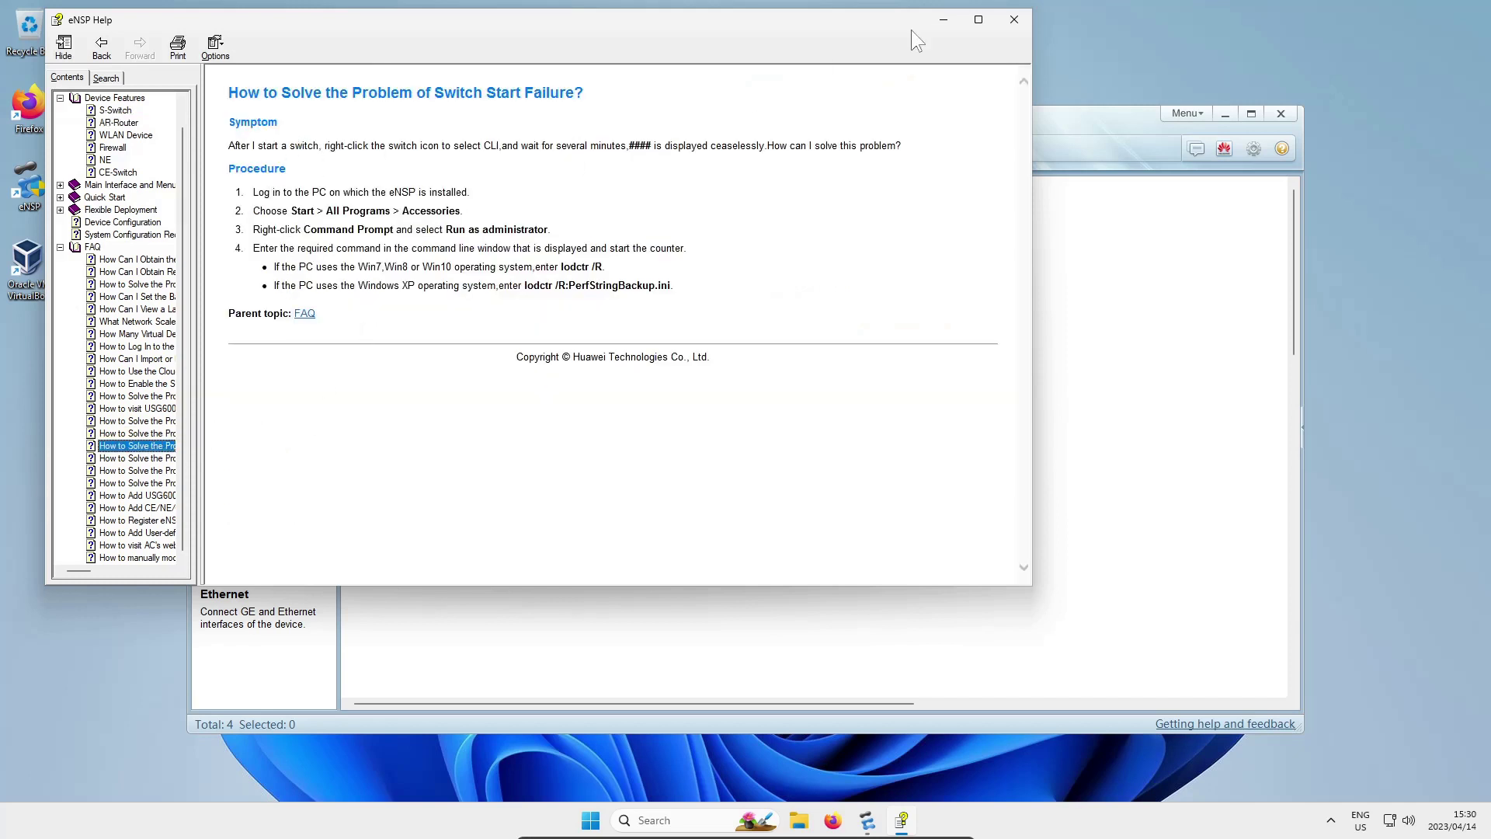
pyautogui.click(1013, 22)
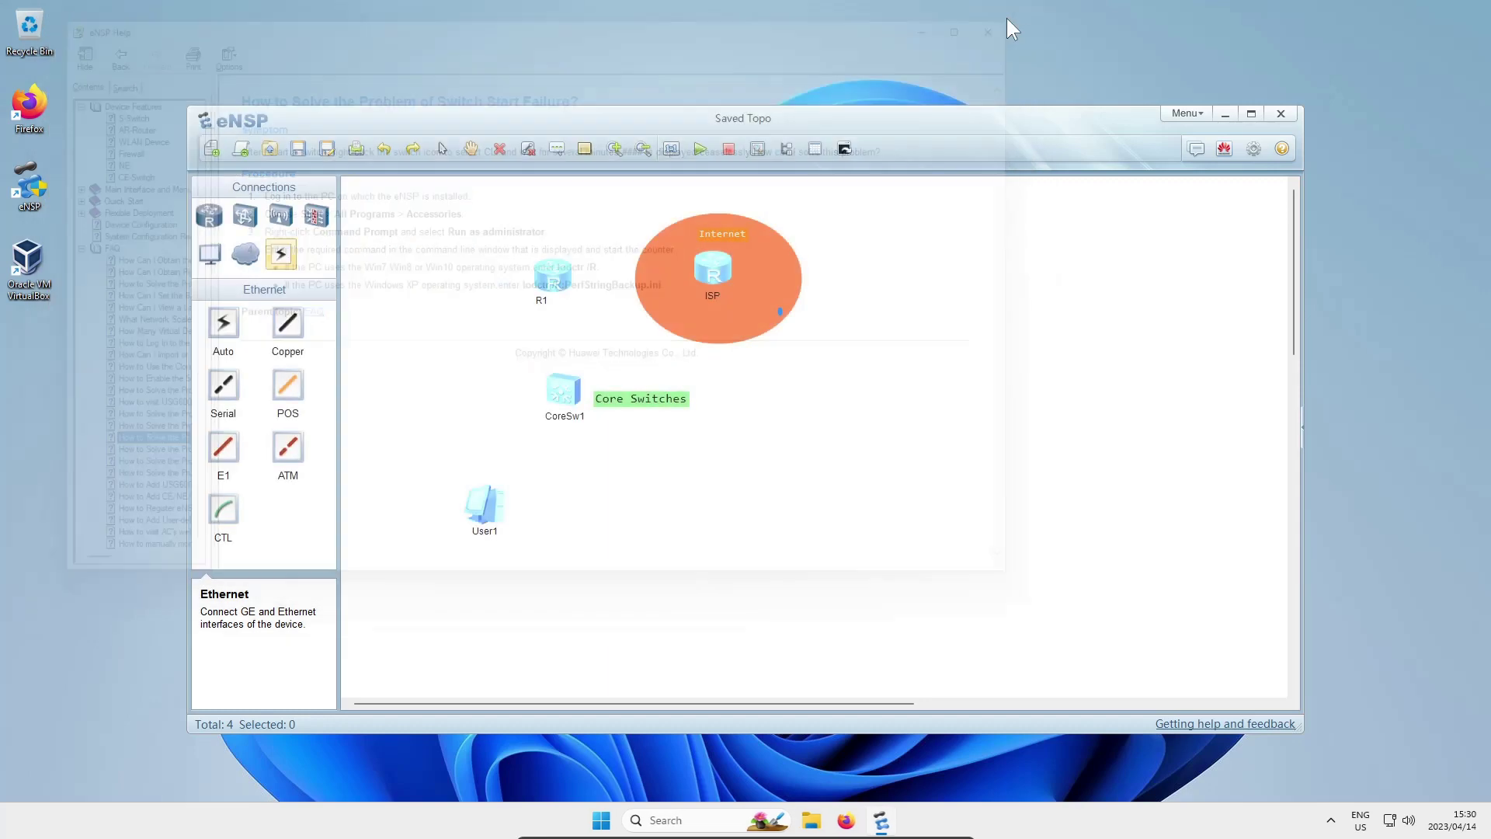
pyautogui.click(1186, 113)
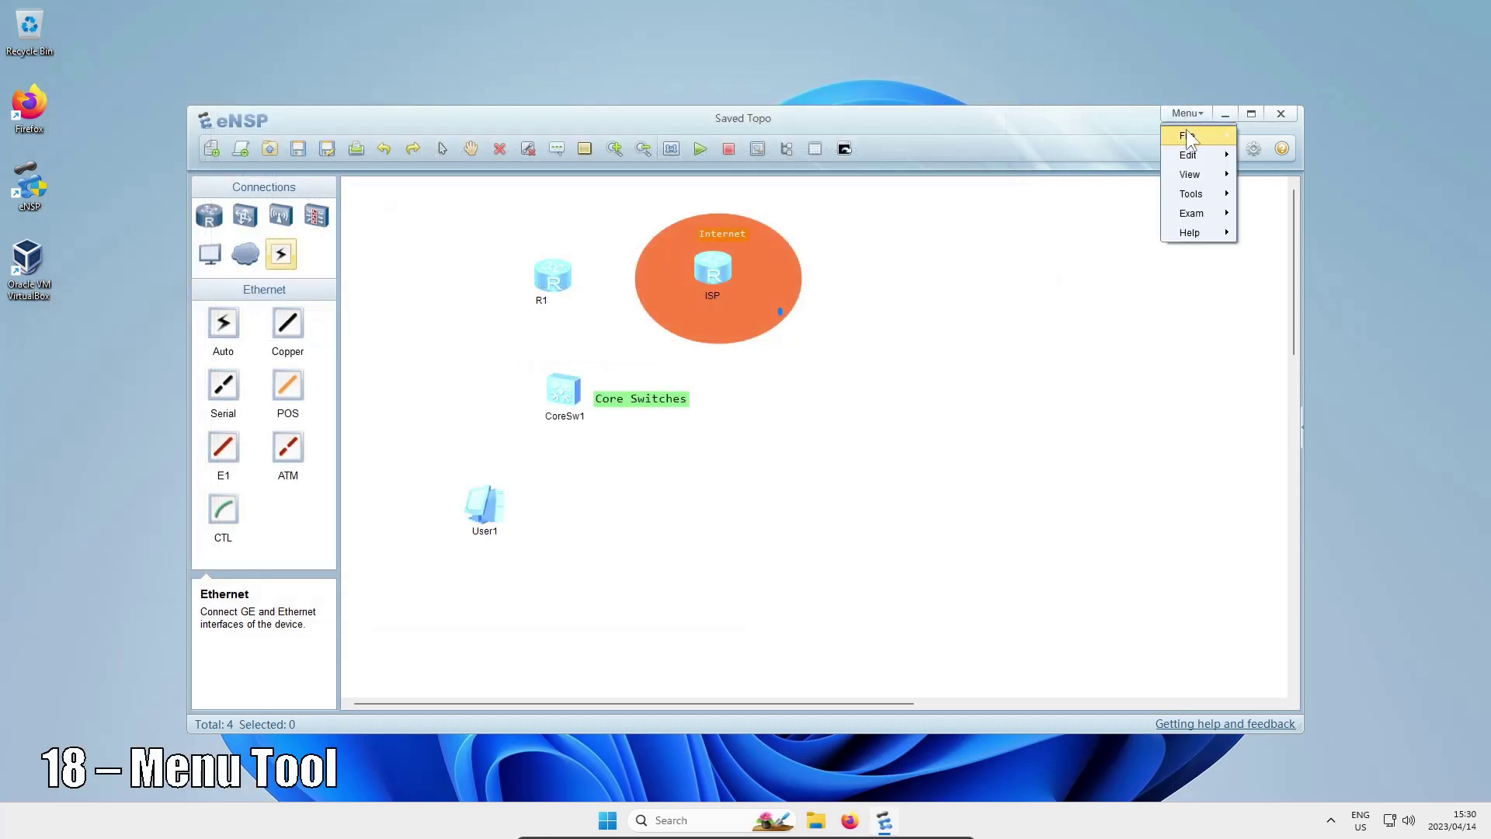
pyautogui.moveTo(1186, 131)
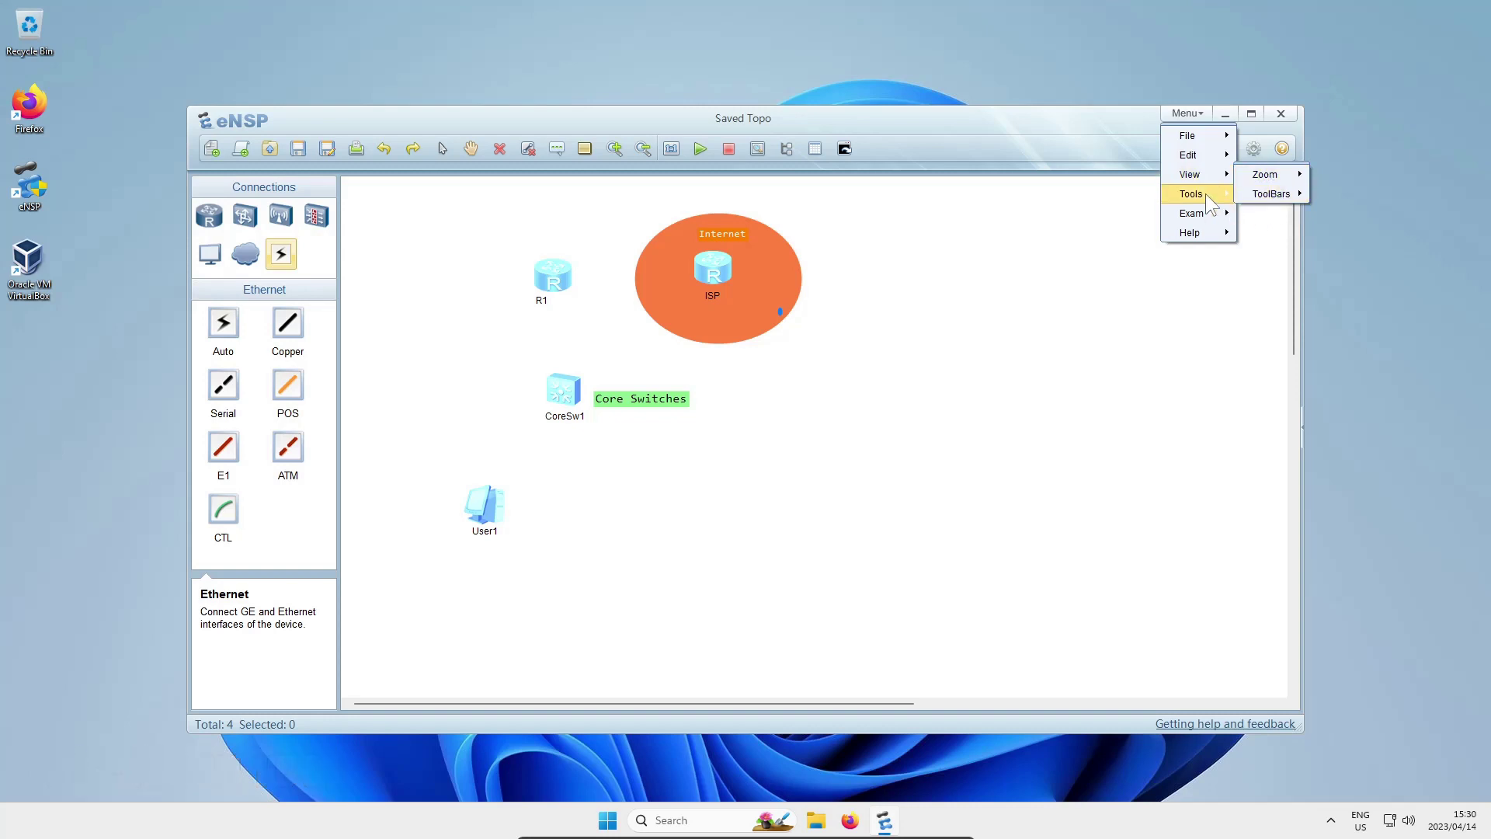
pyautogui.moveTo(1210, 203)
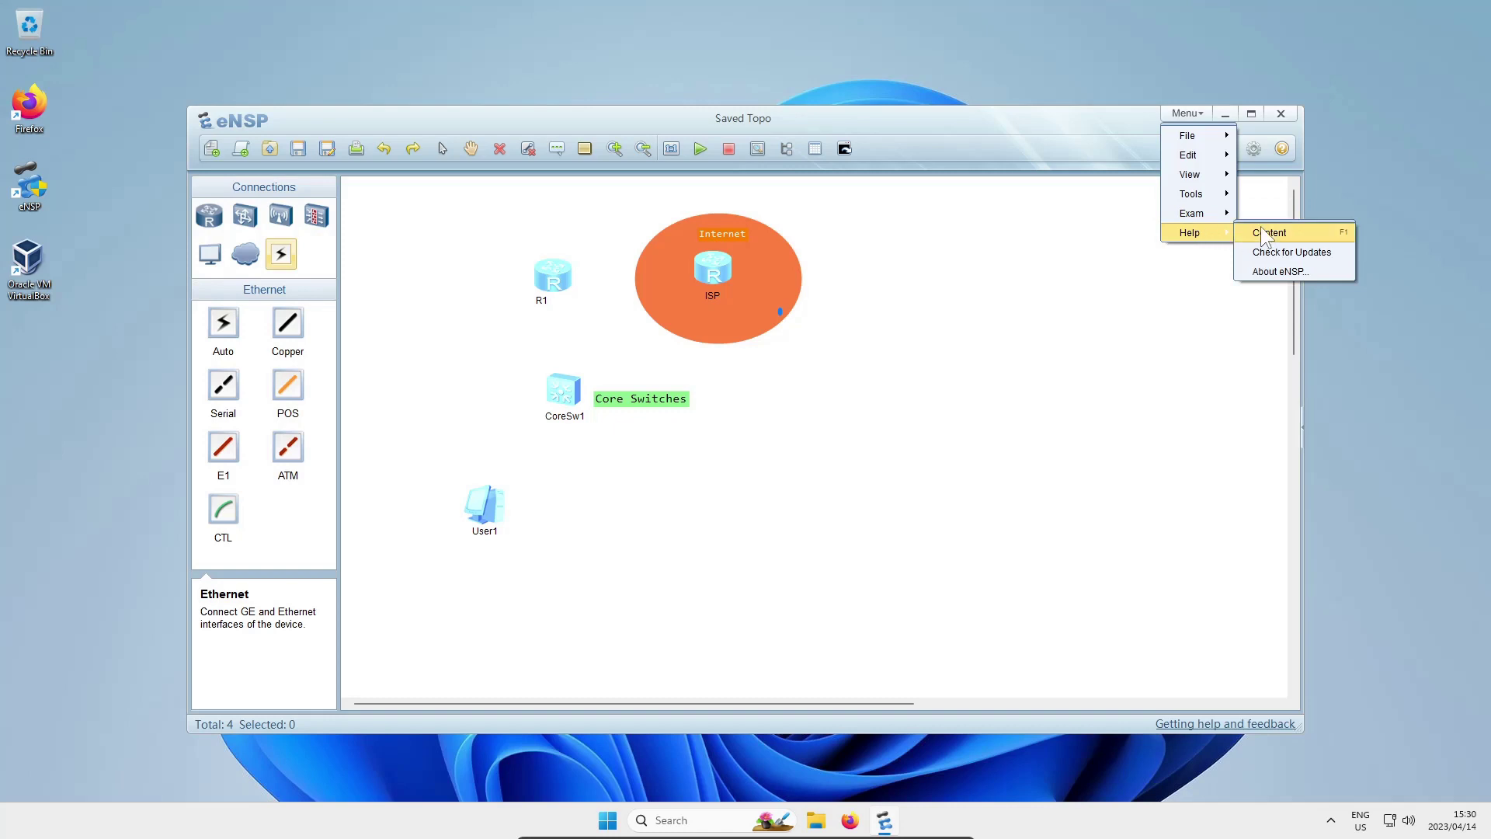
pyautogui.click(1175, 334)
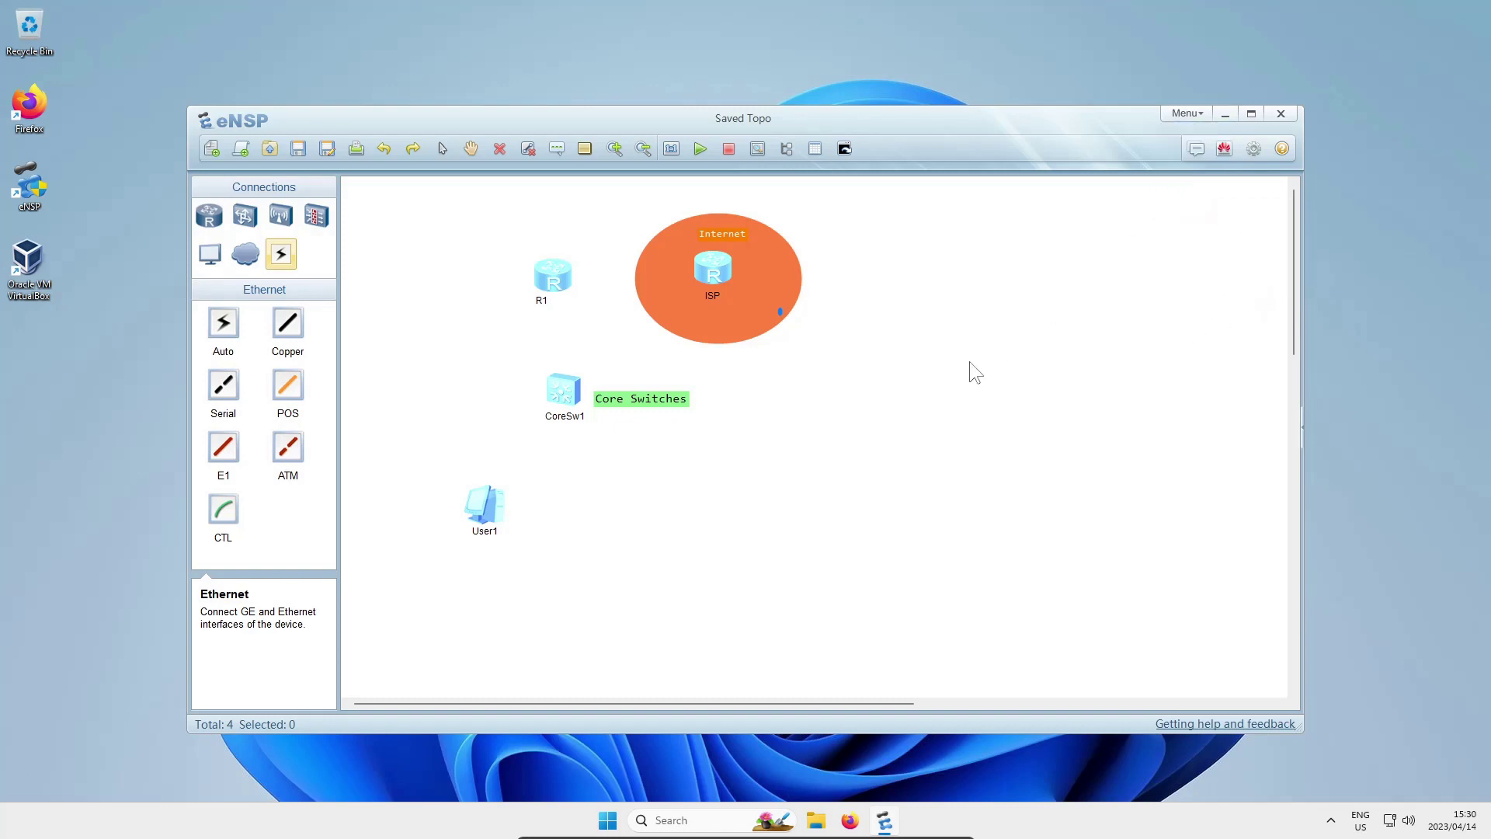